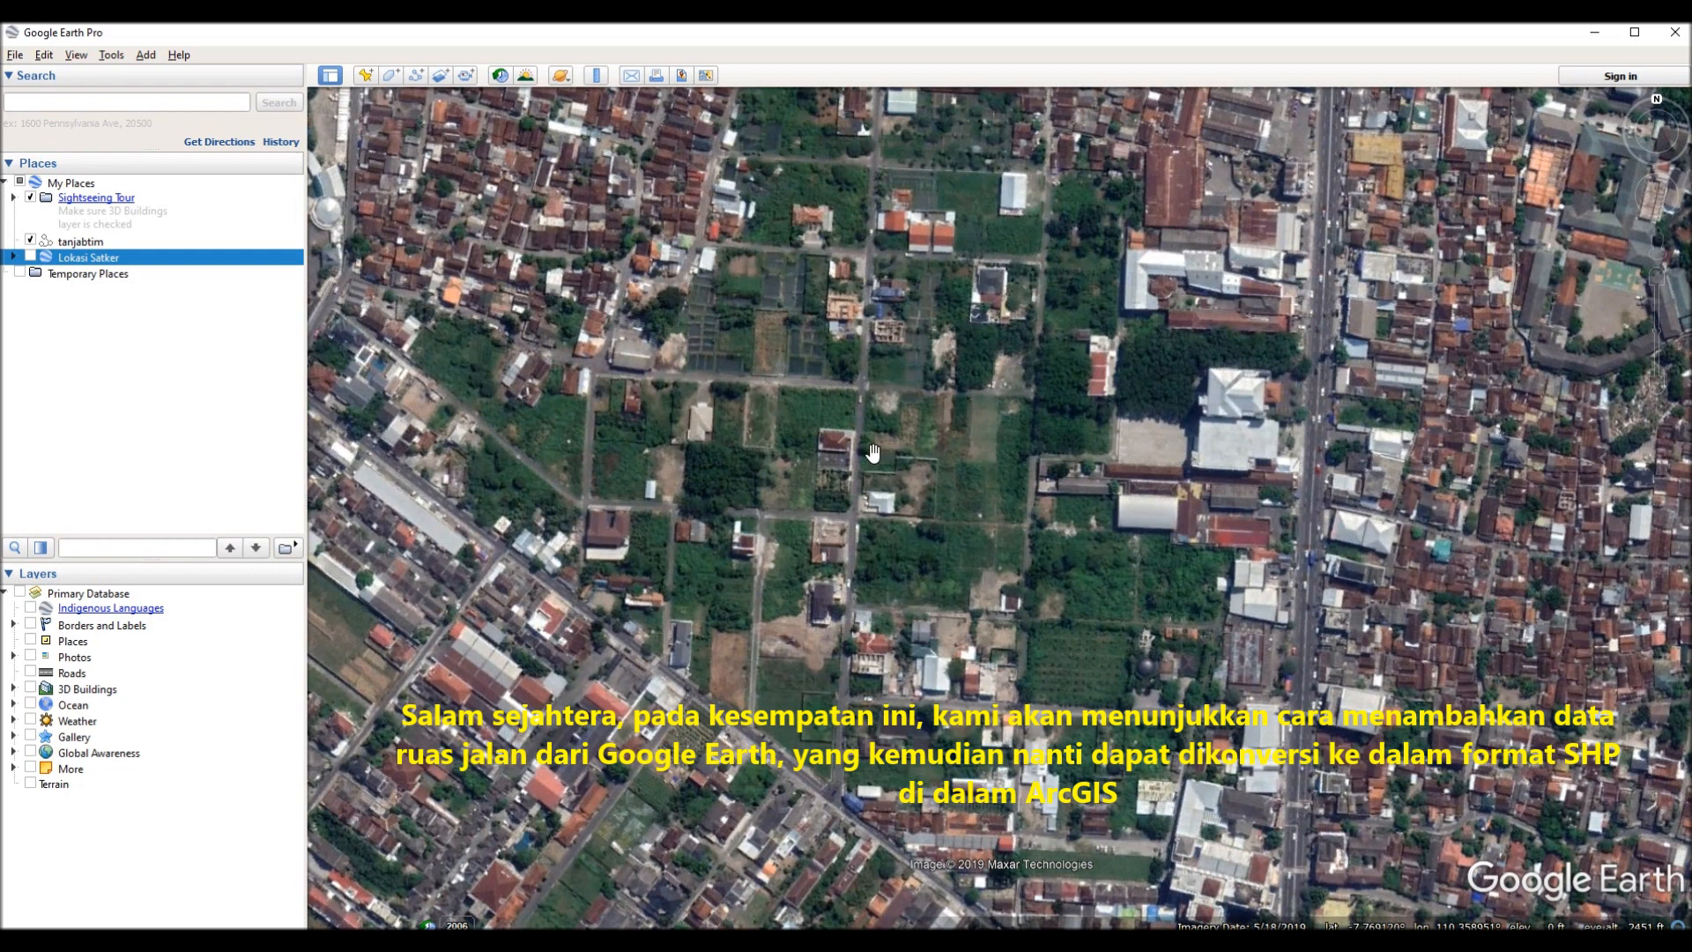
Browse the historical satellite imagery of the area back to 2007, through 2015, and return to the 2019 imagery.
drag(873, 454, 884, 455)
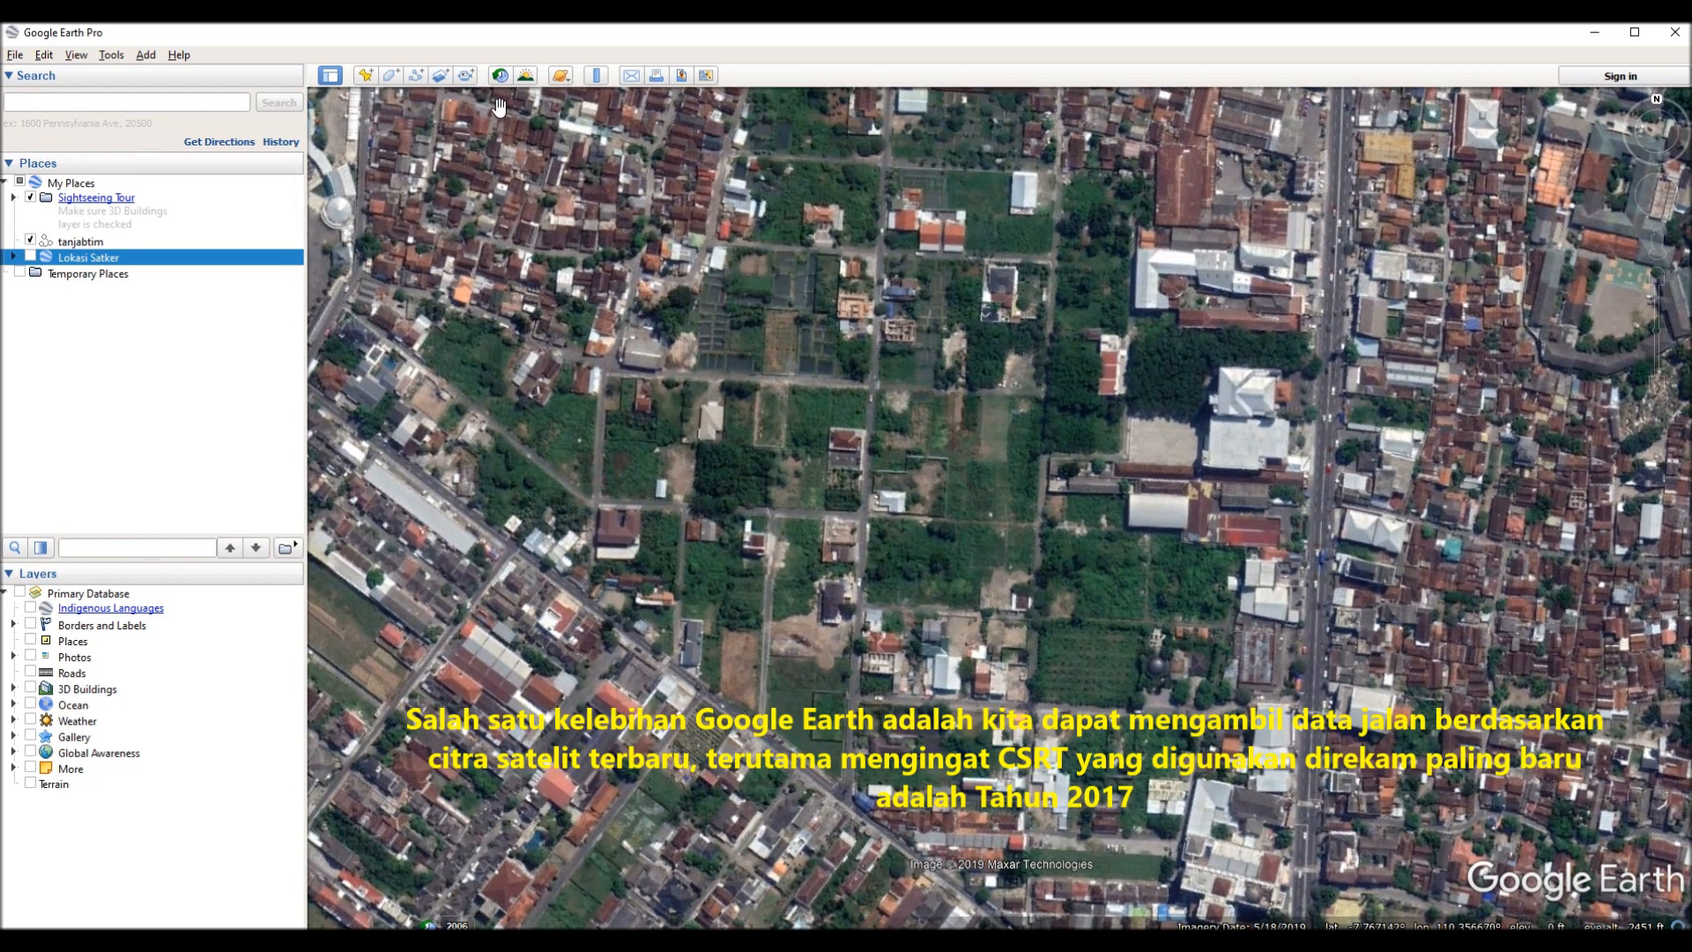
drag(520, 125, 525, 159)
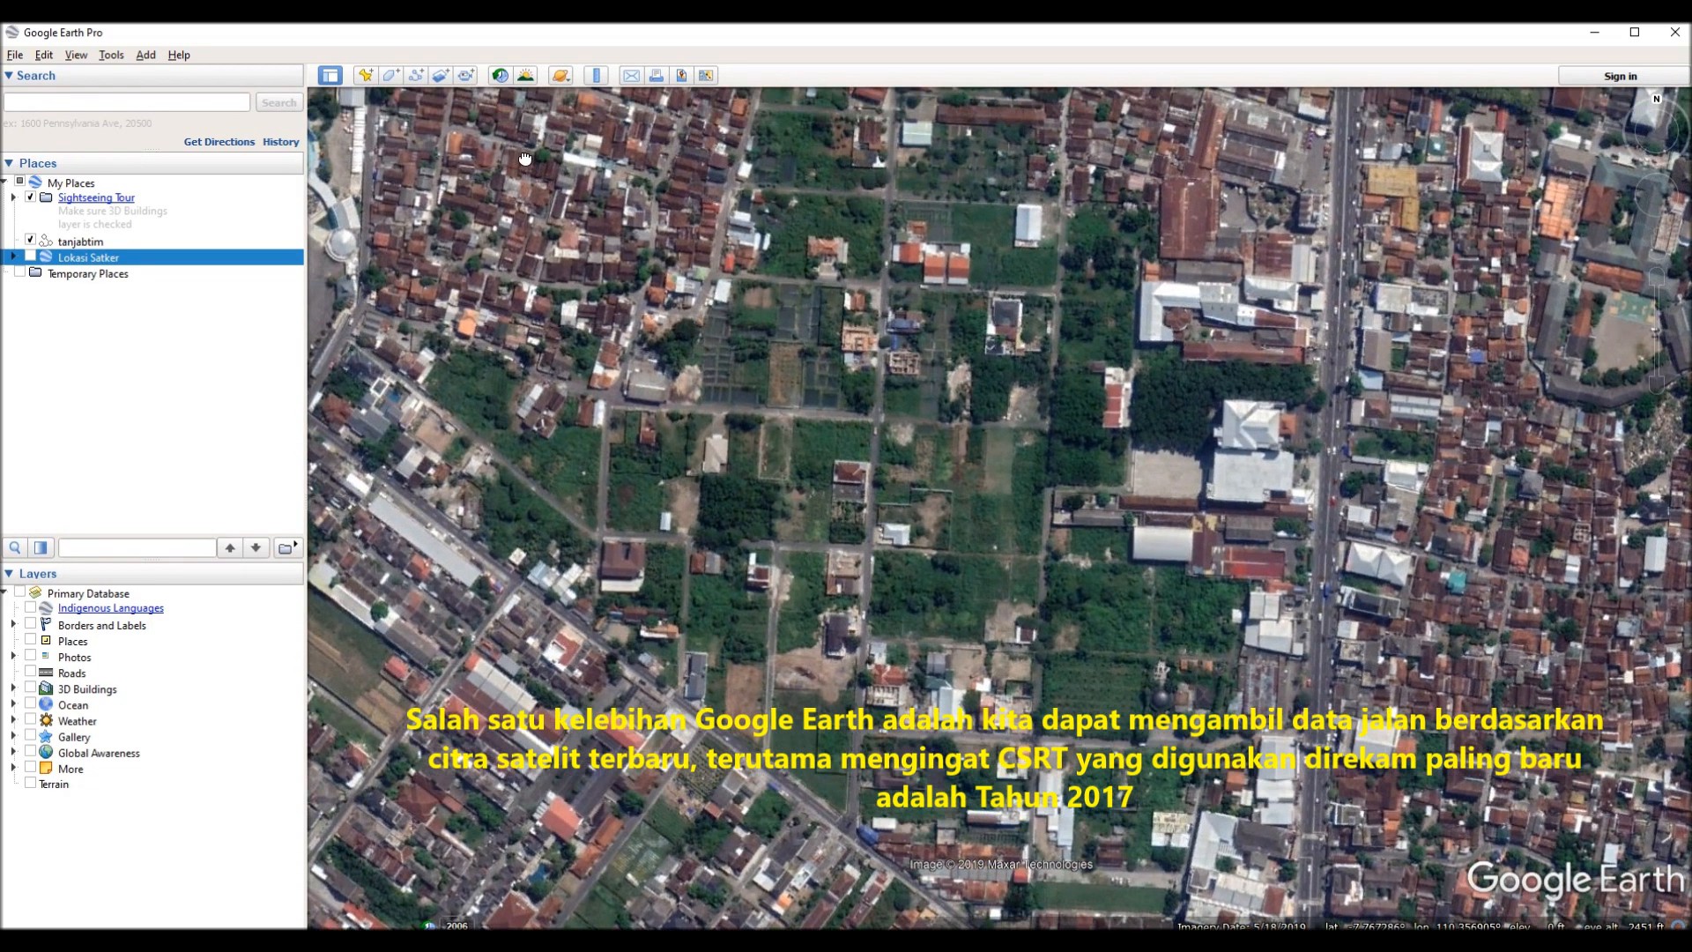
click(504, 80)
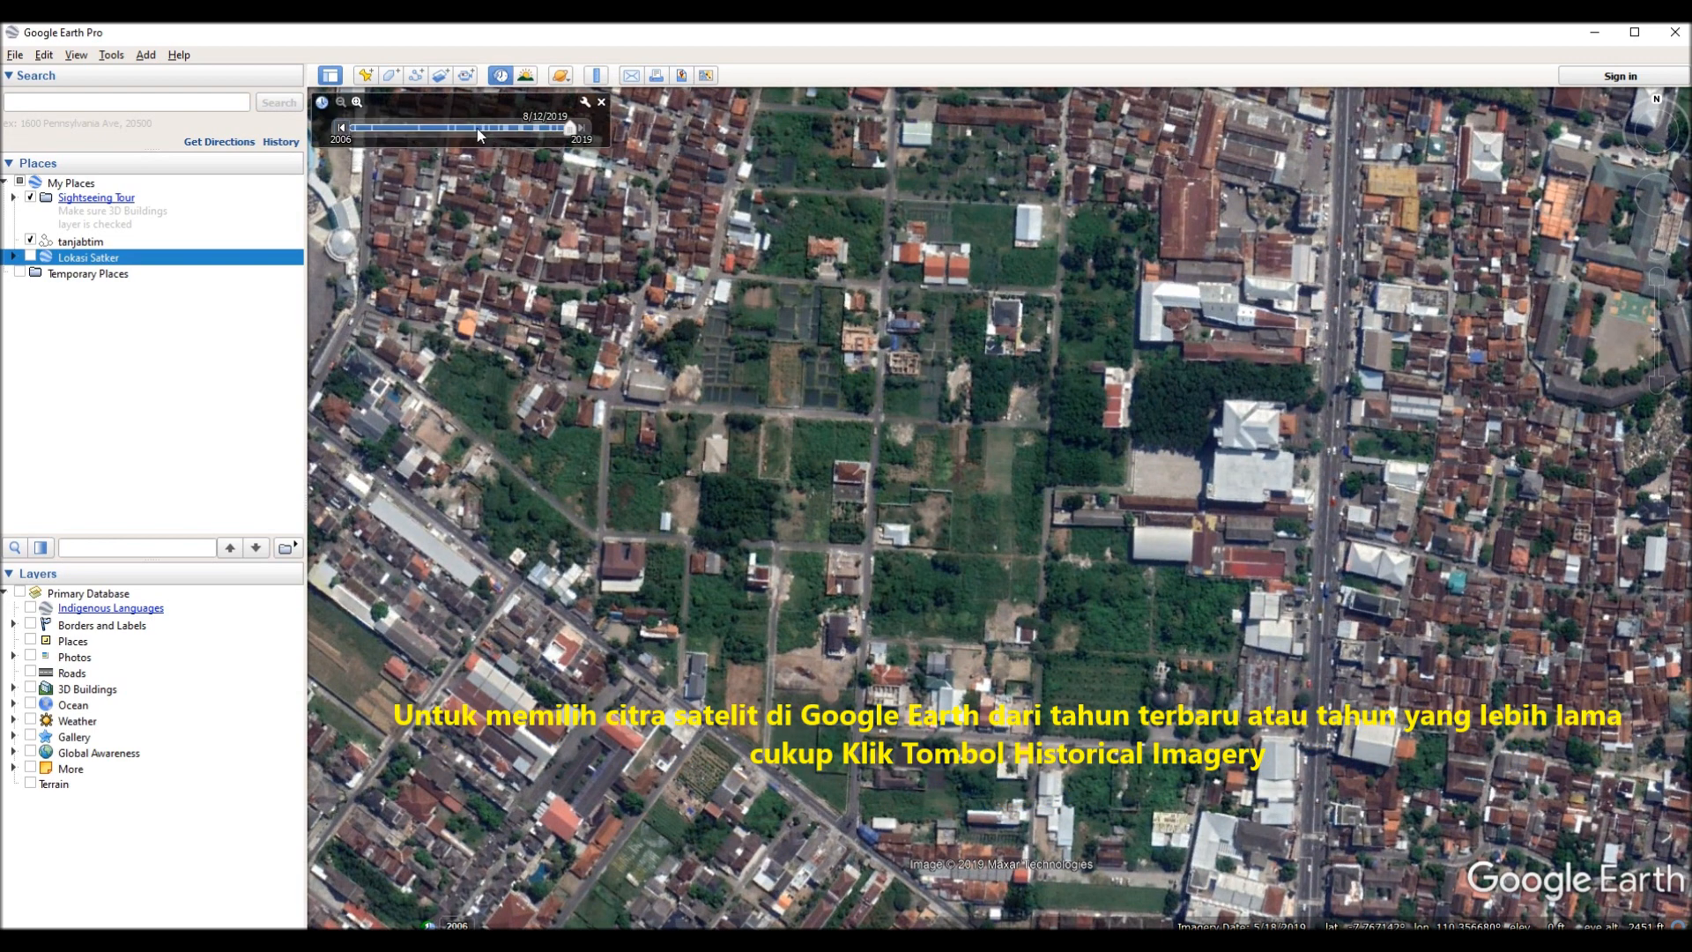
drag(569, 129, 393, 136)
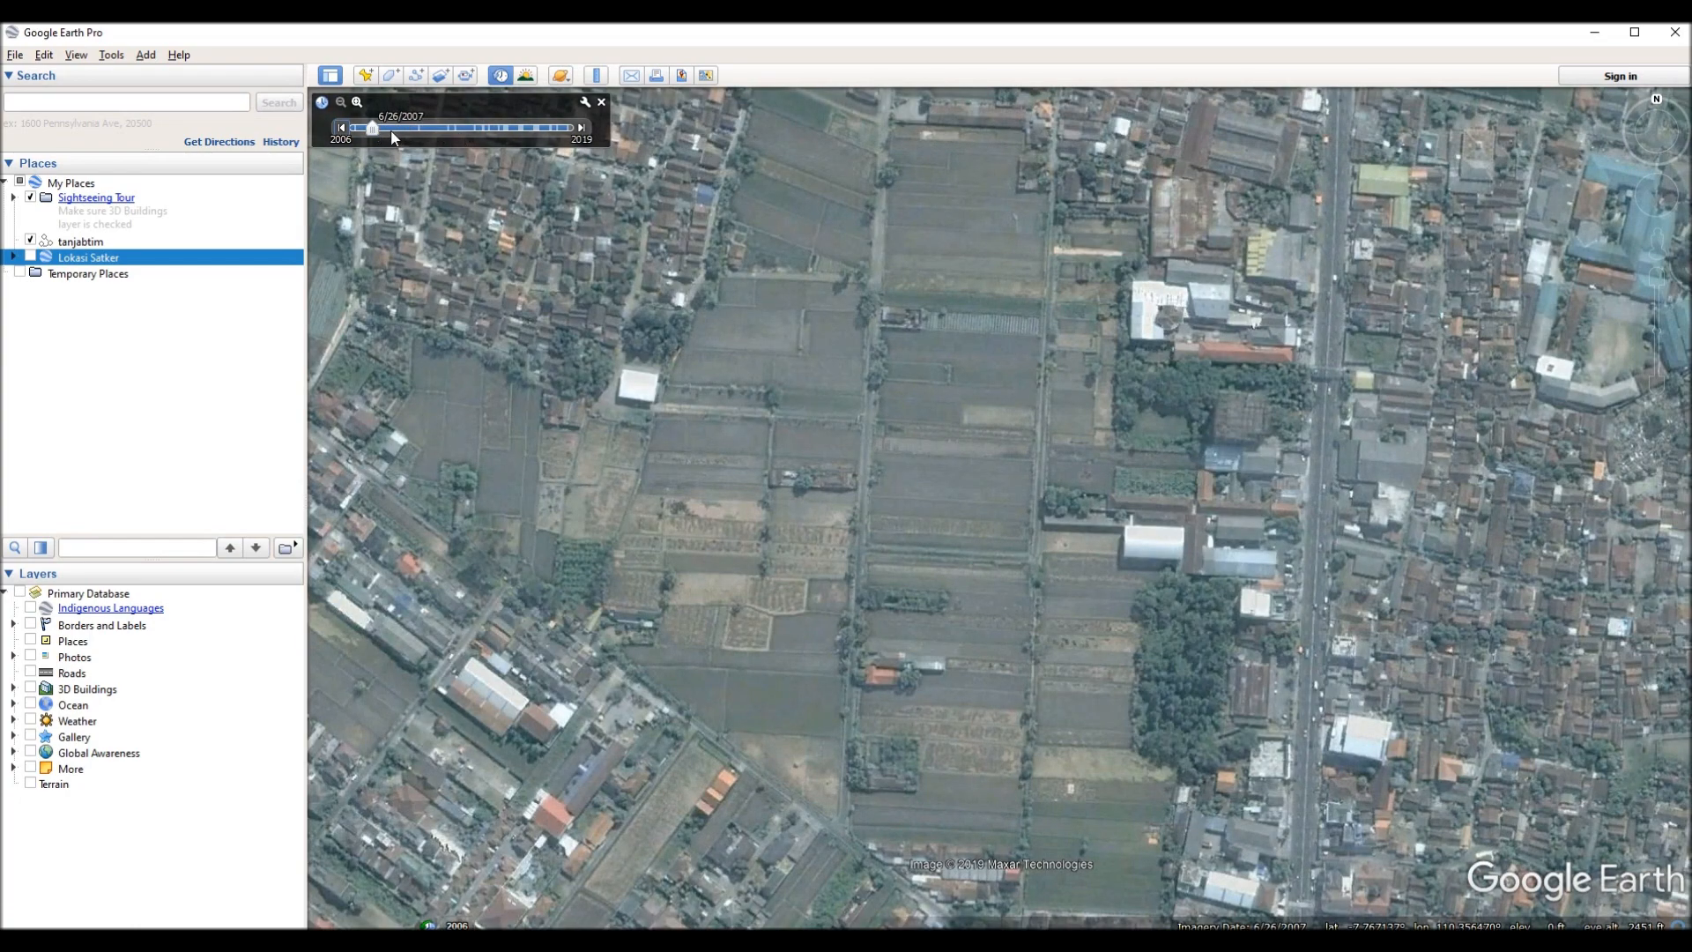
drag(373, 128, 455, 130)
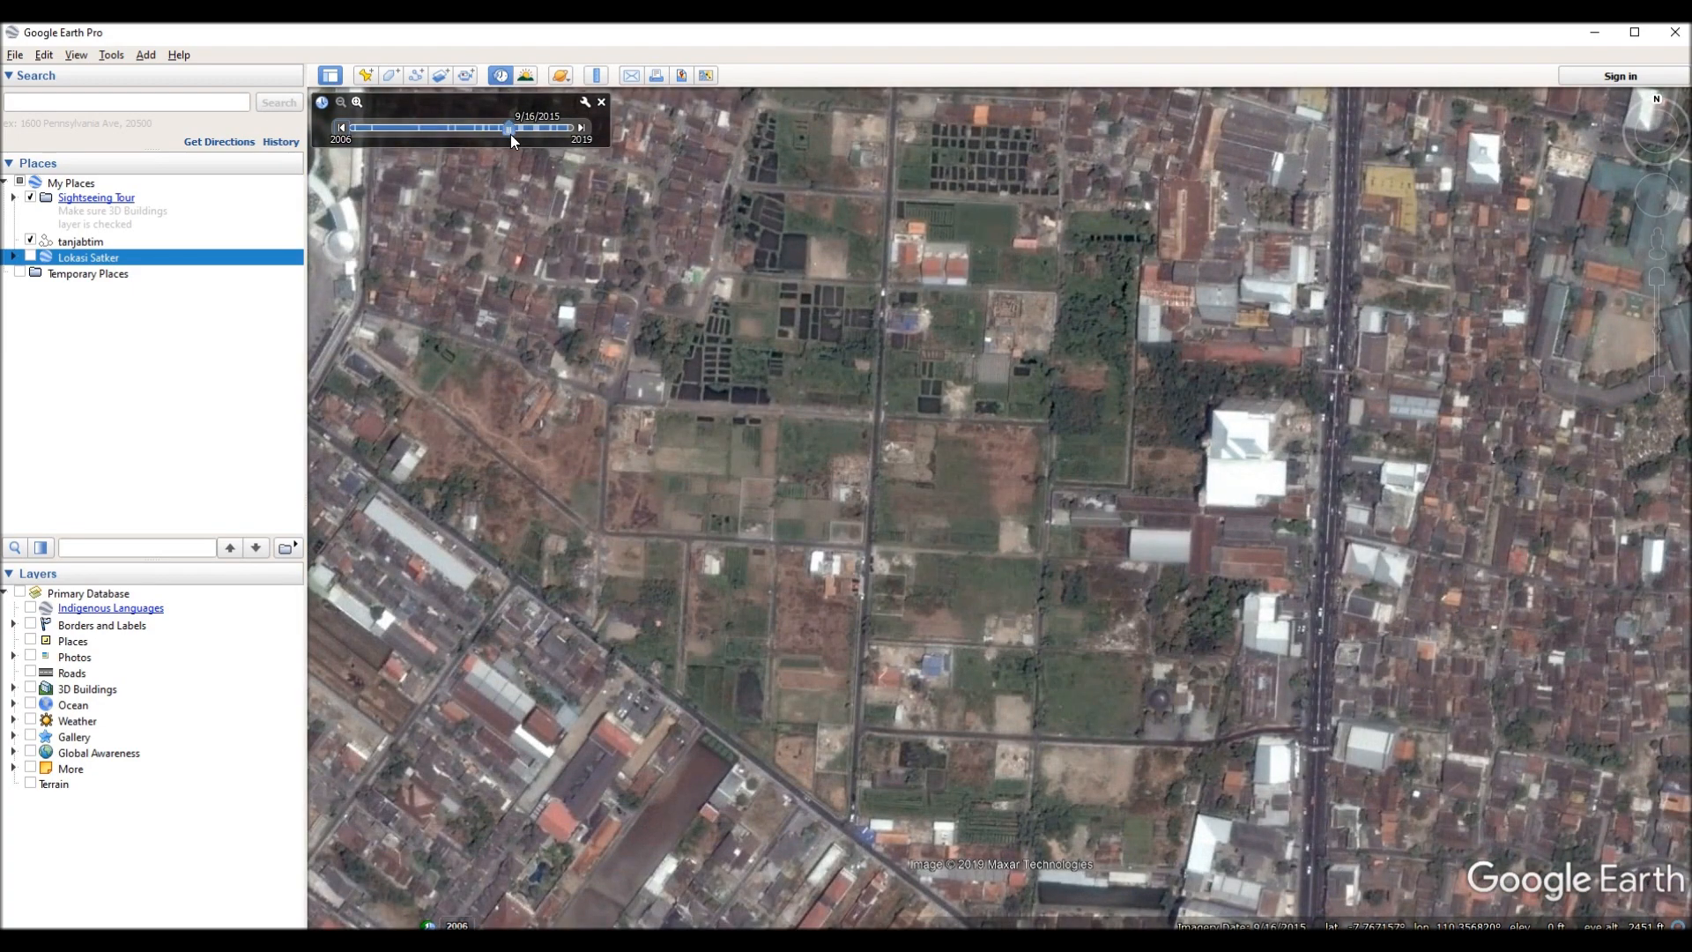
drag(510, 134, 569, 134)
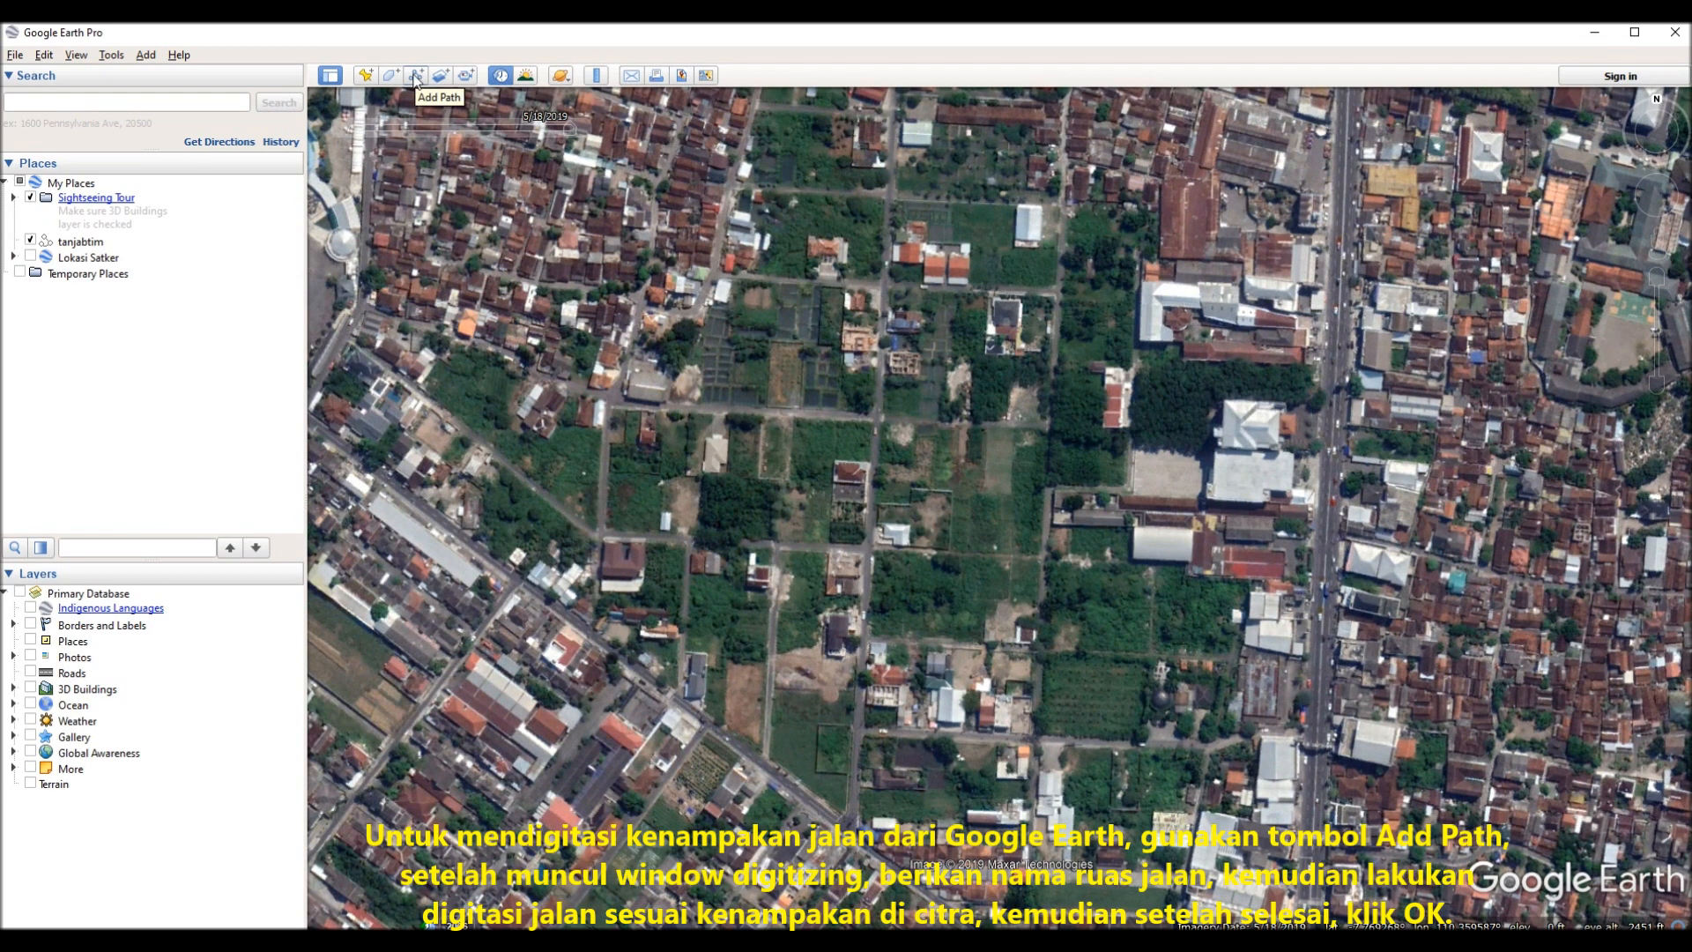
Add a three-point path named Ruas Baru 1 from east to west along the northern lane crossing the green plots.
click(416, 76)
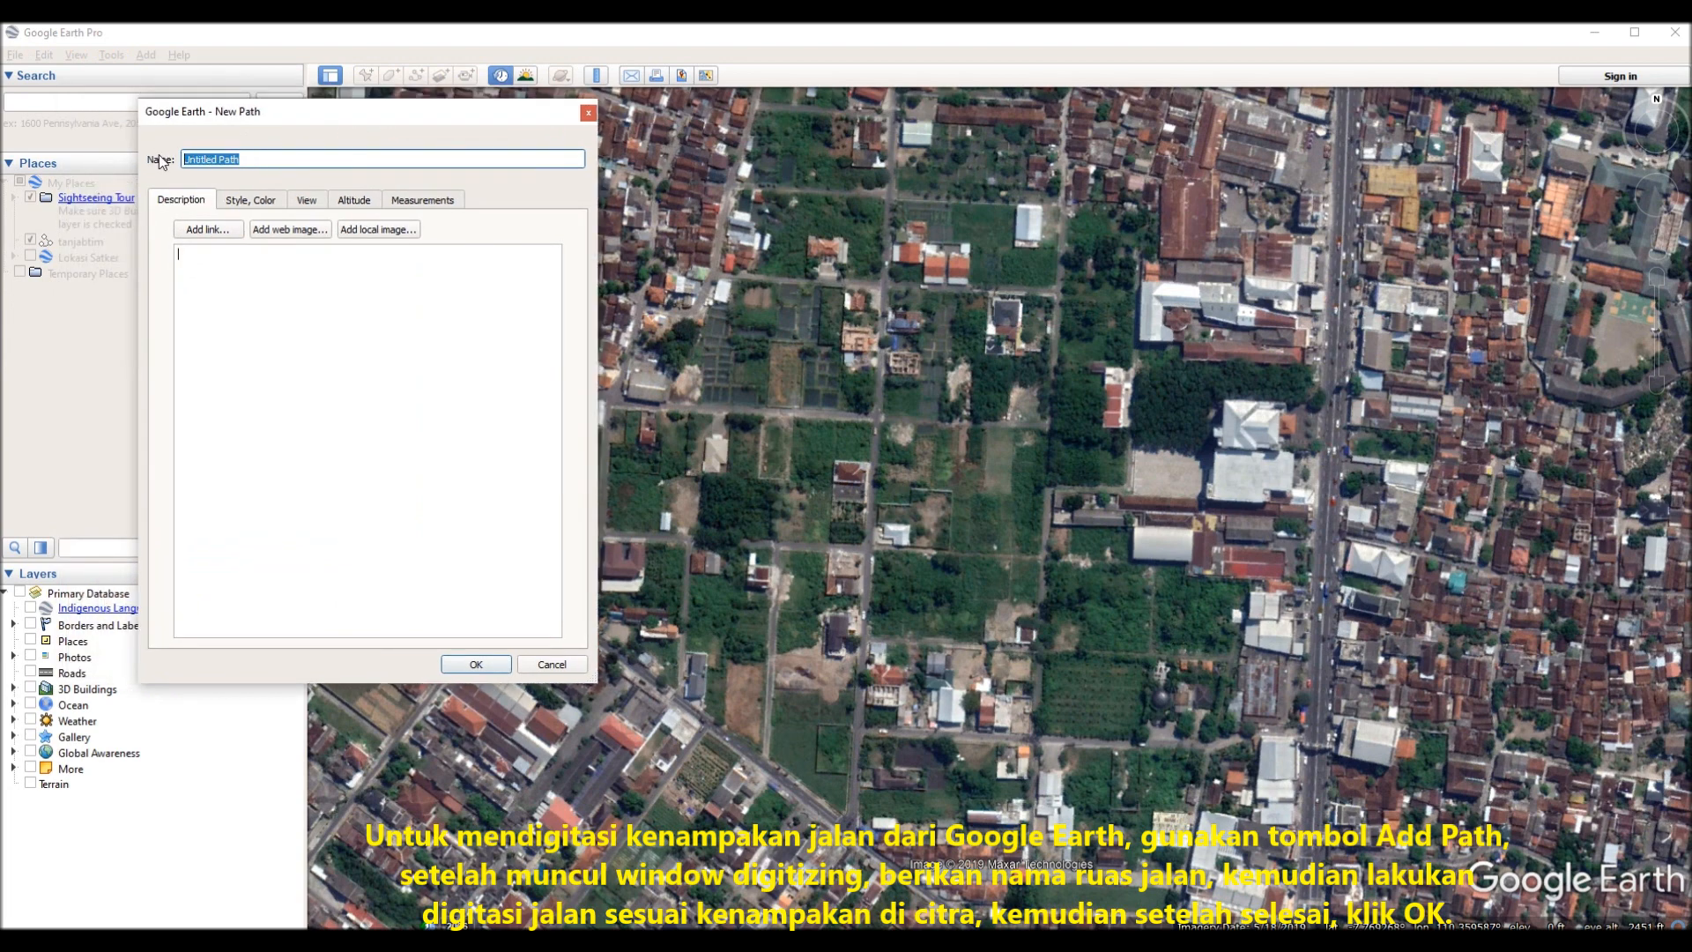
text(Ruas Baru 1)
drag(259, 118, 188, 122)
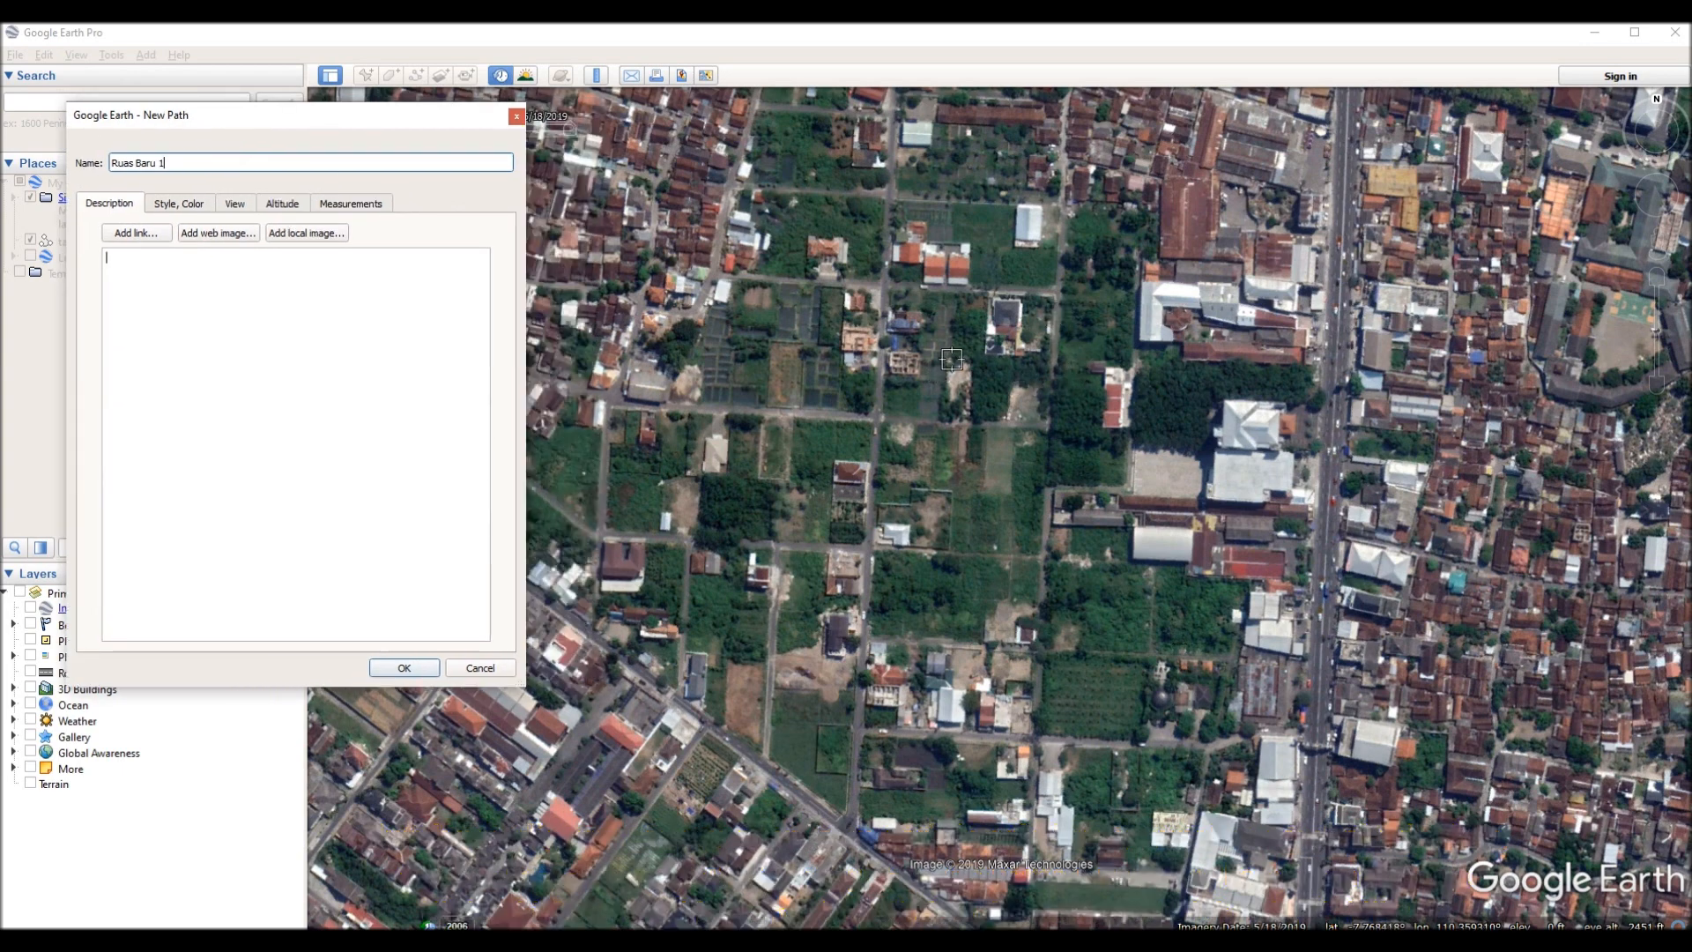
click(1064, 206)
click(890, 198)
click(727, 186)
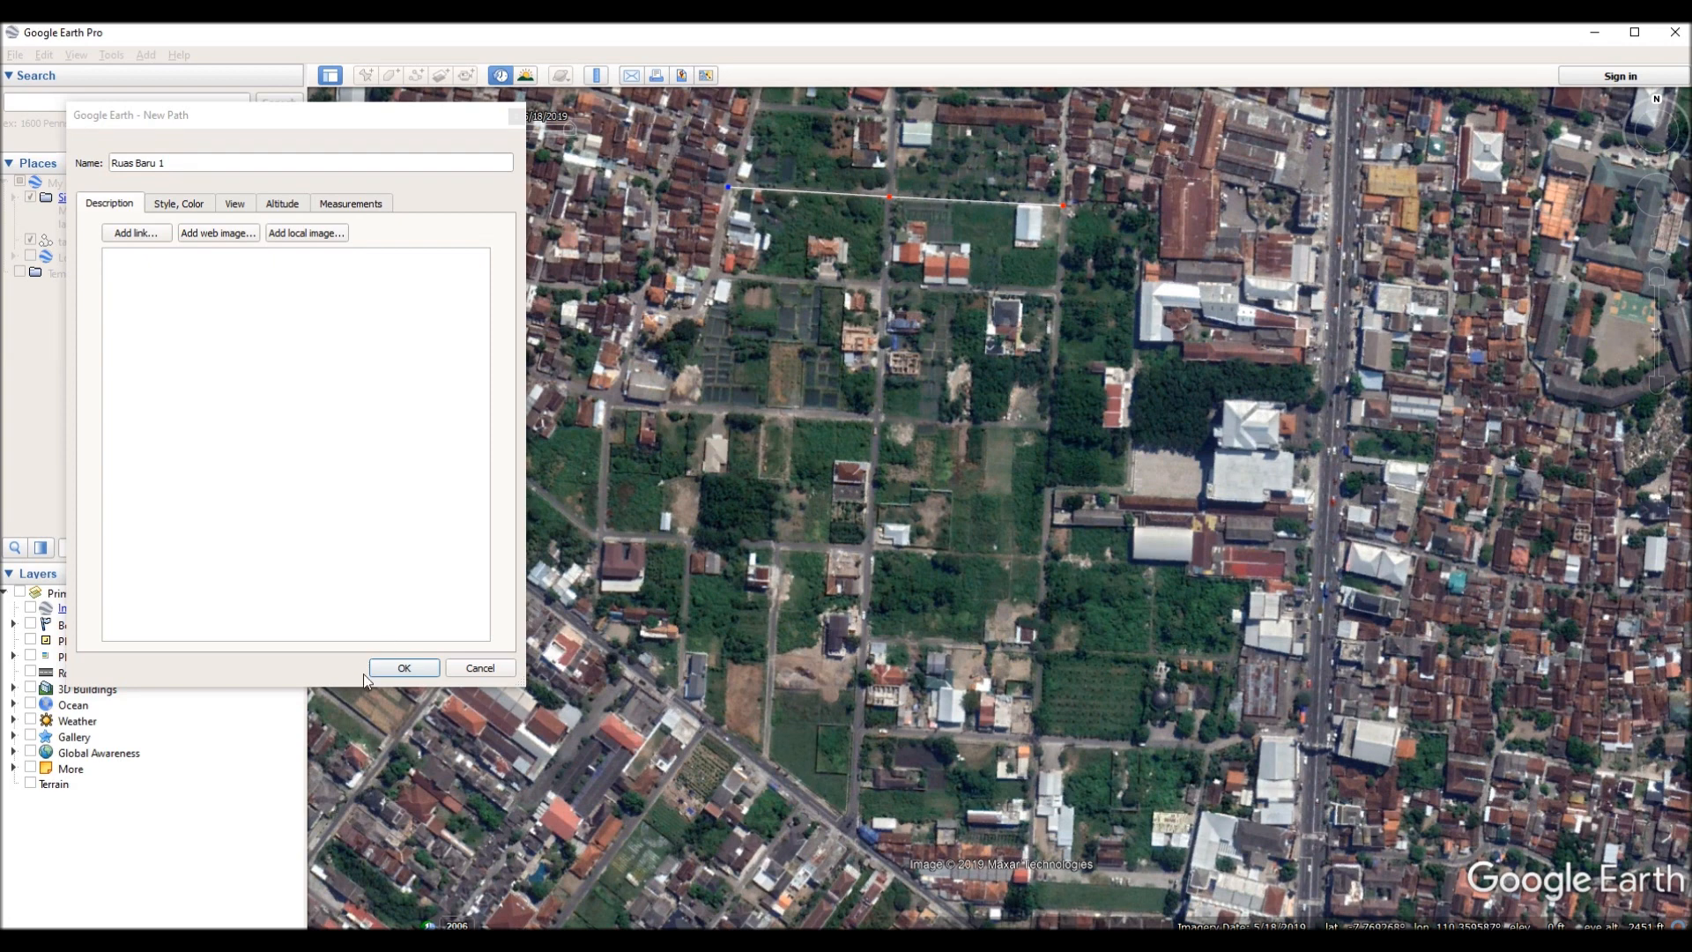
click(402, 670)
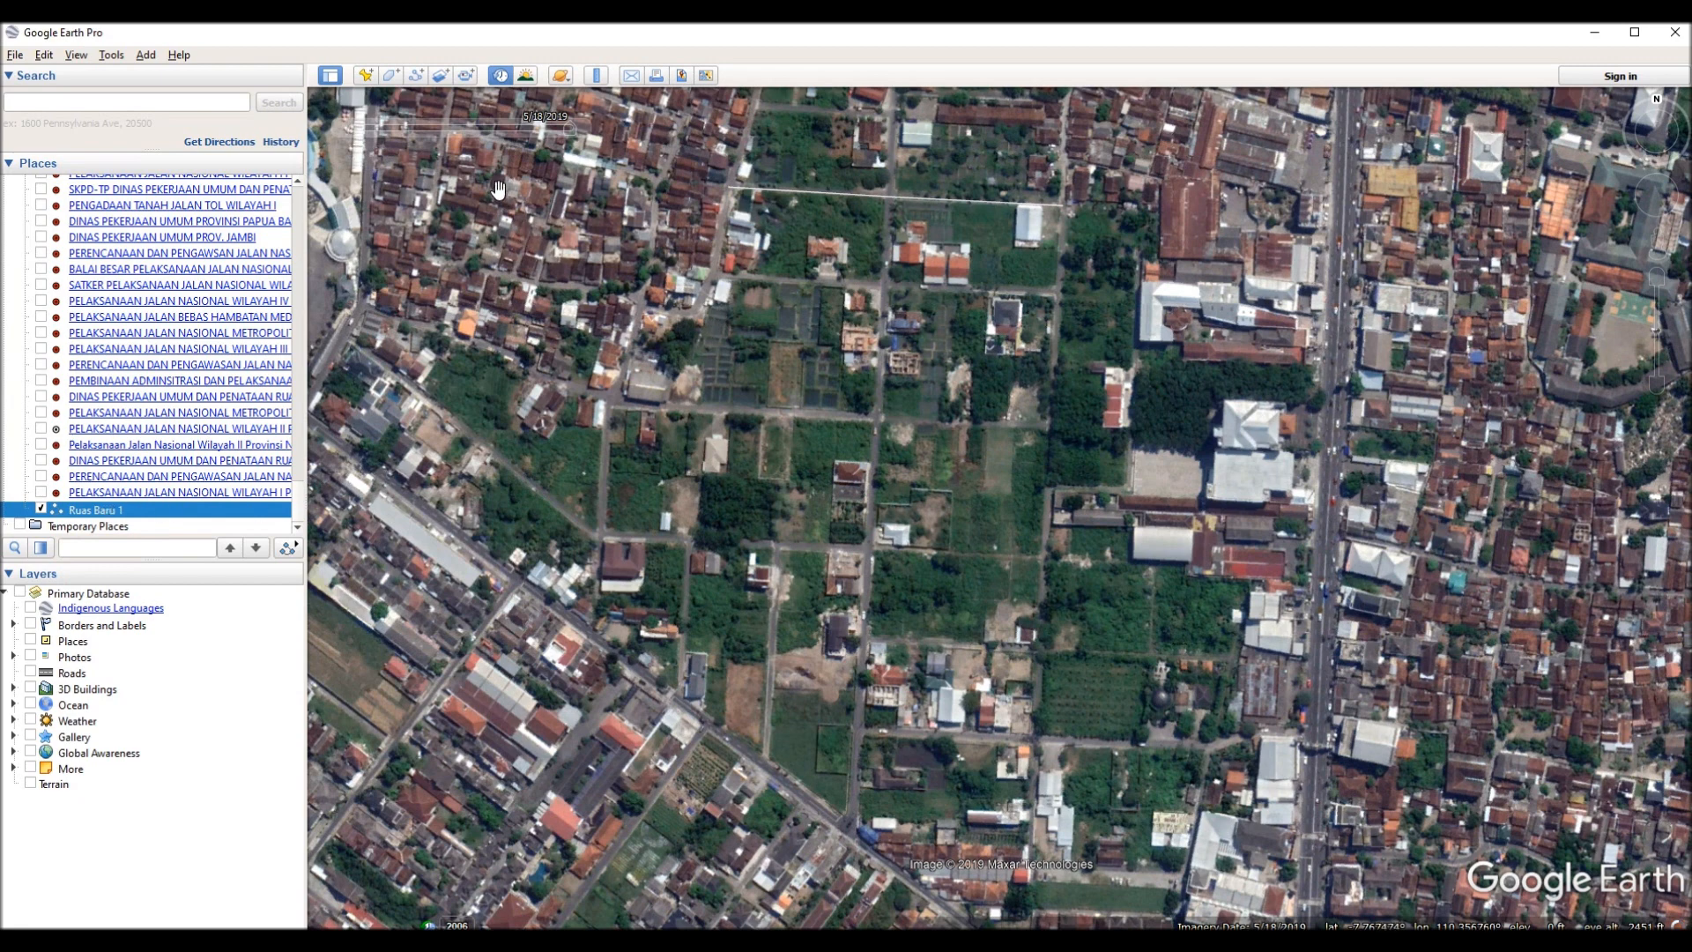
Add a three-point path named Ruas Baru 2 from east to west along the next parallel lane south of Ruas Baru 1.
click(416, 76)
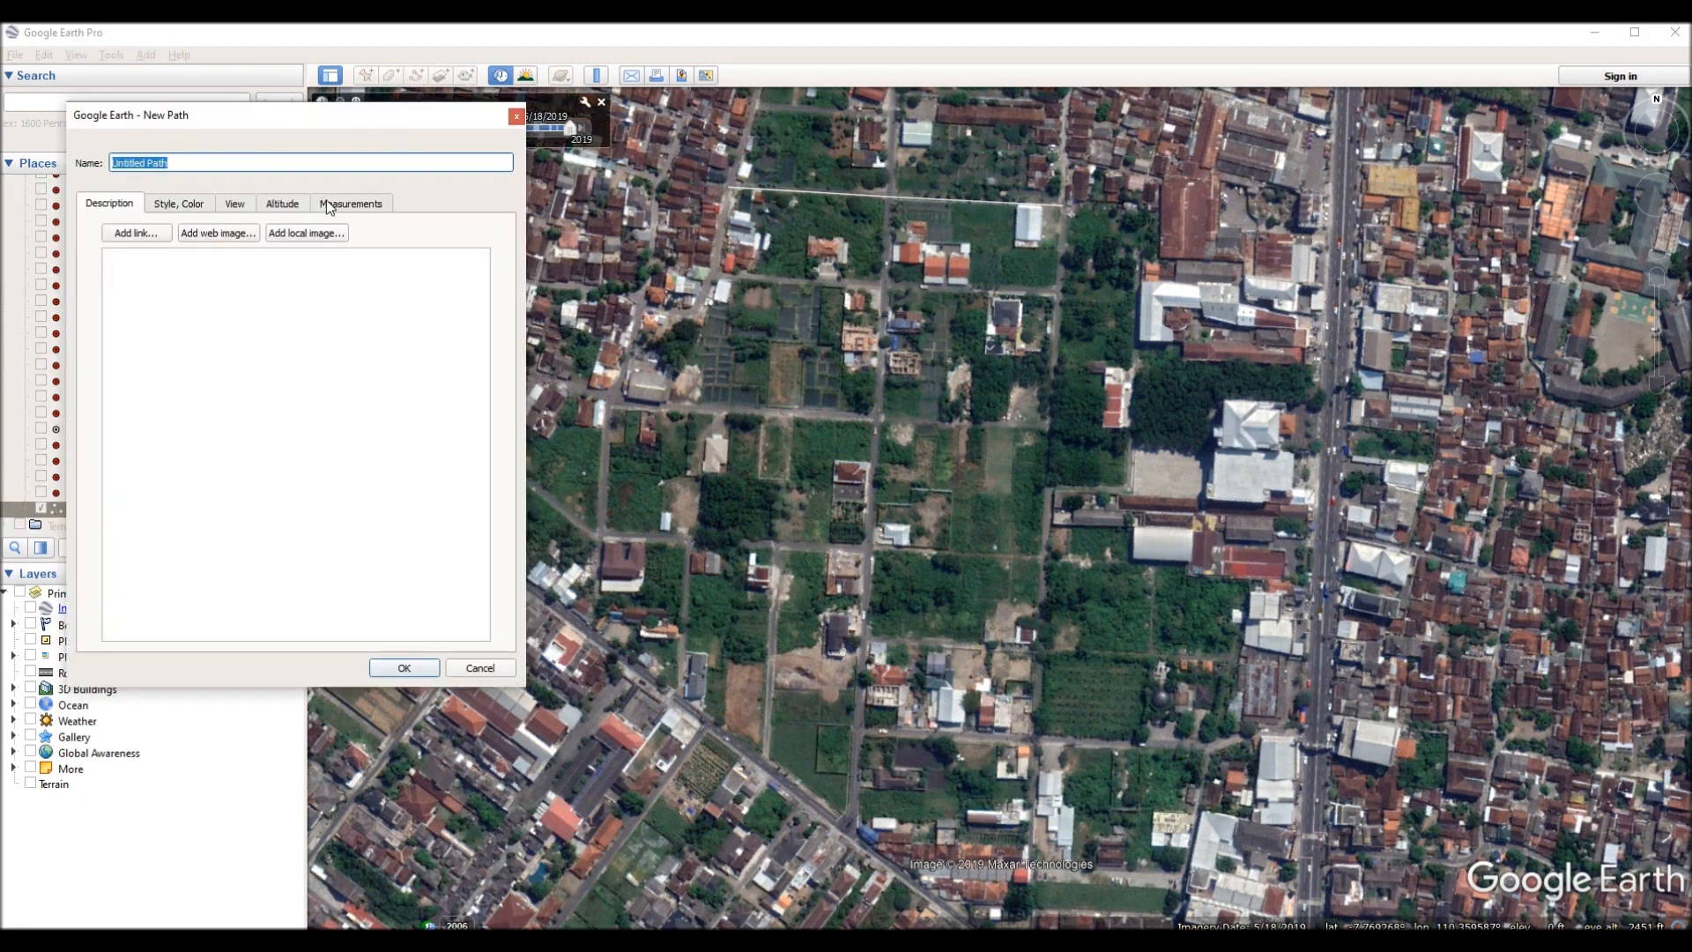
text(Ruas Baru 2)
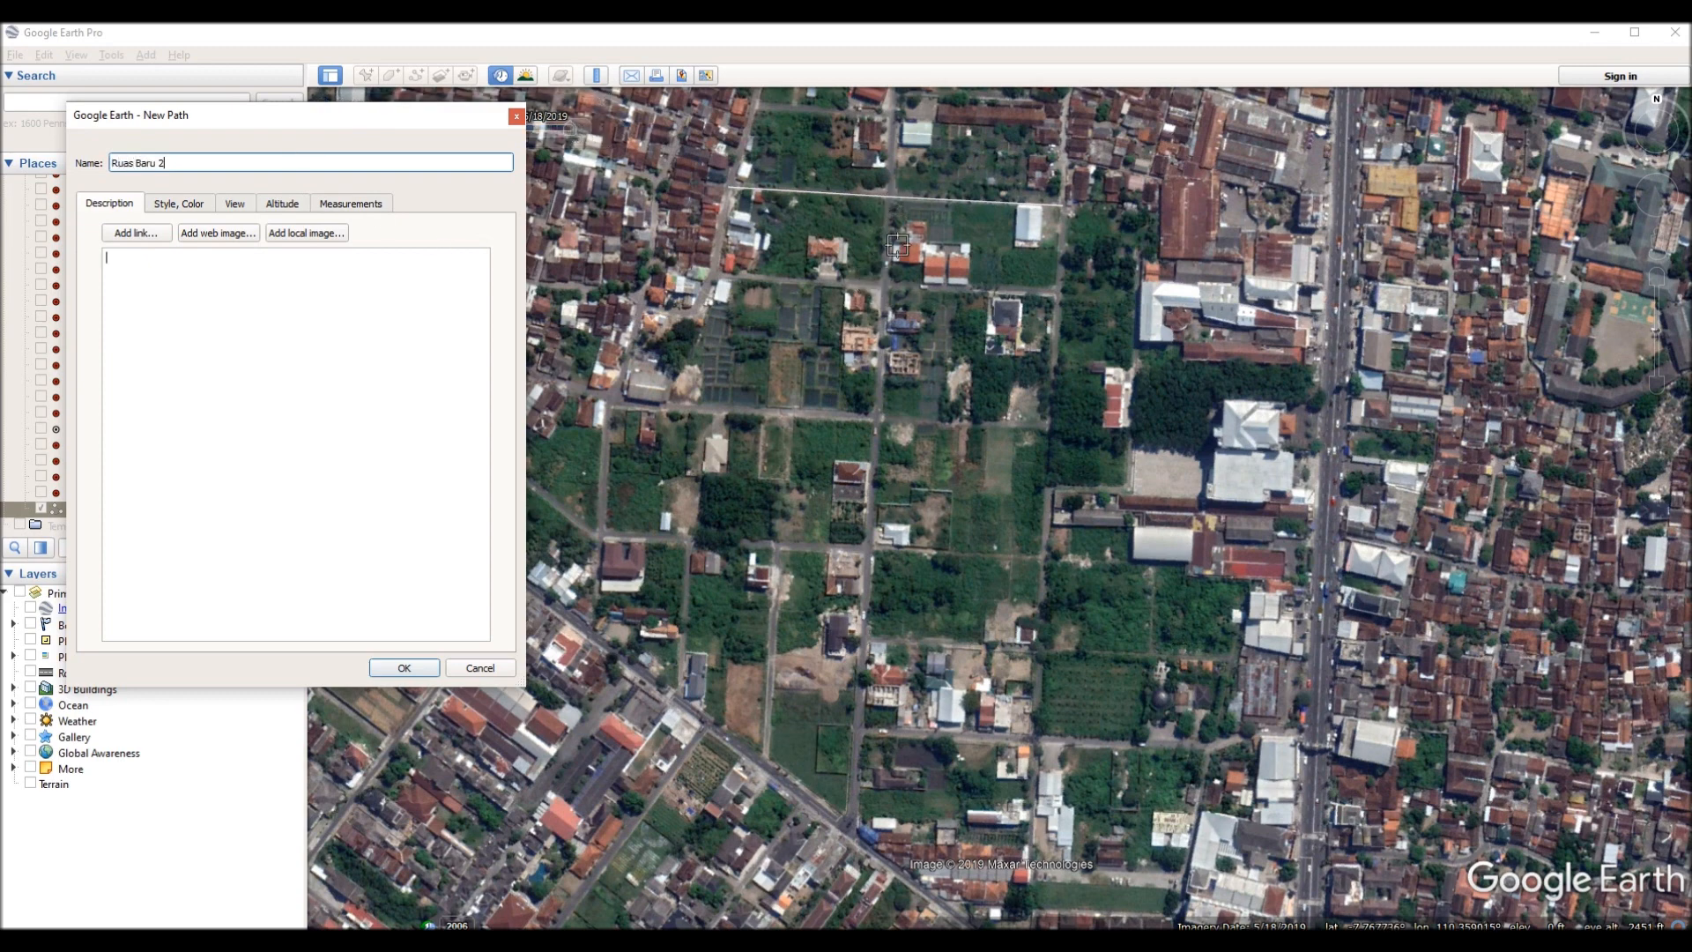
click(1060, 293)
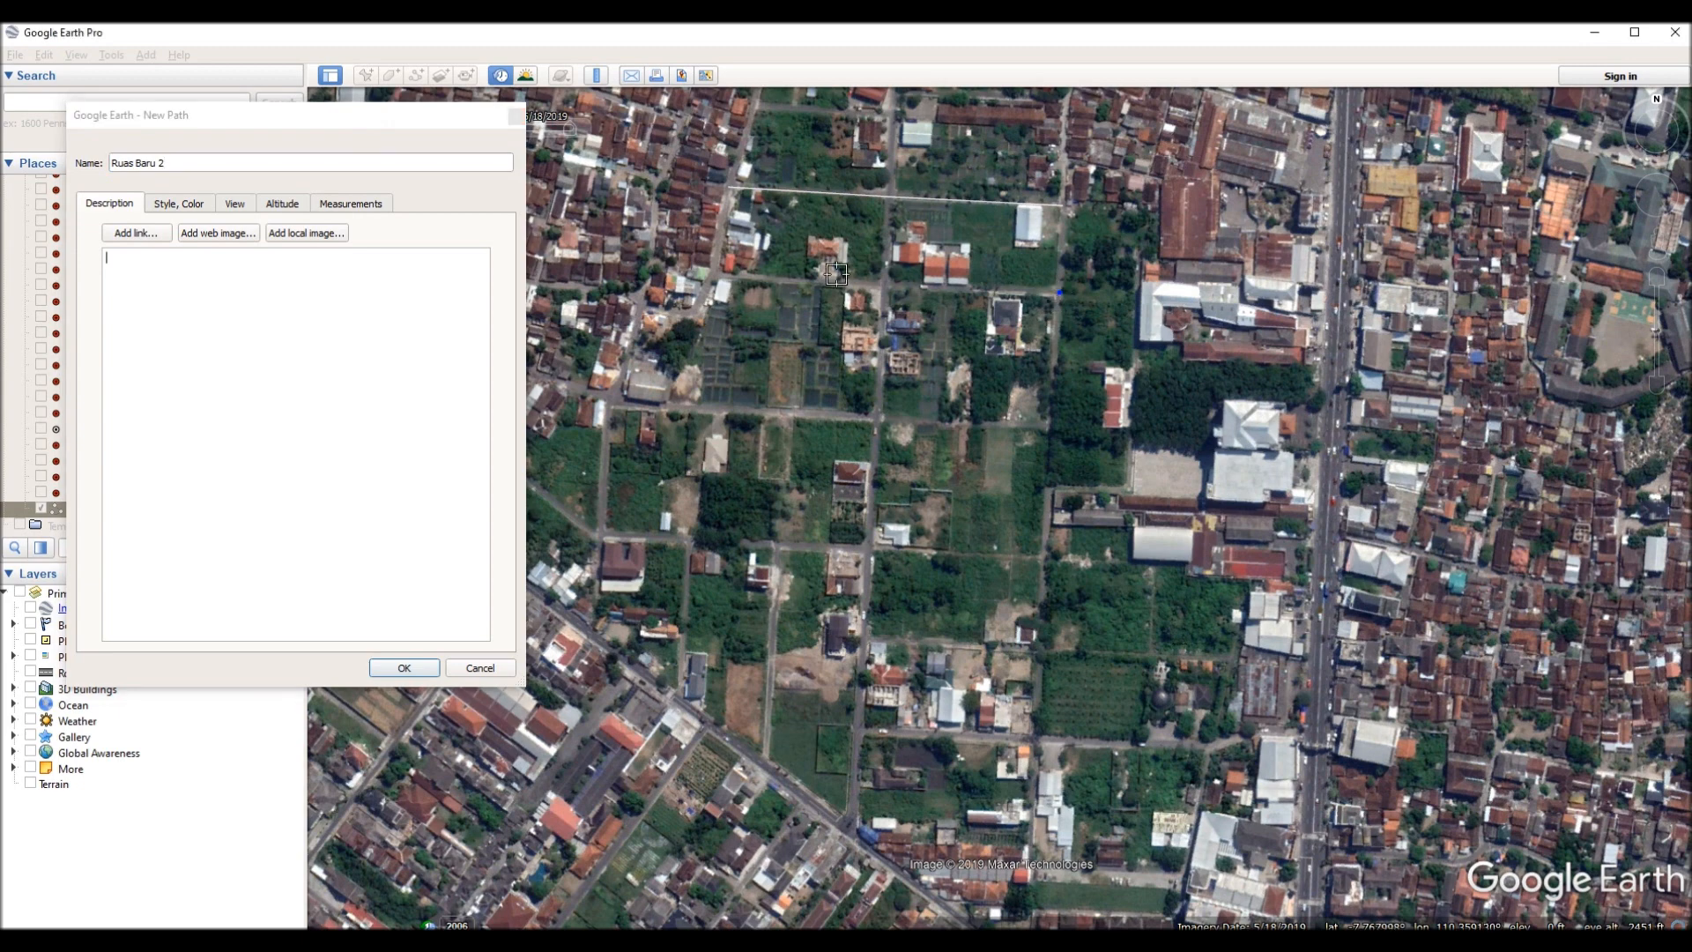
click(884, 286)
click(713, 270)
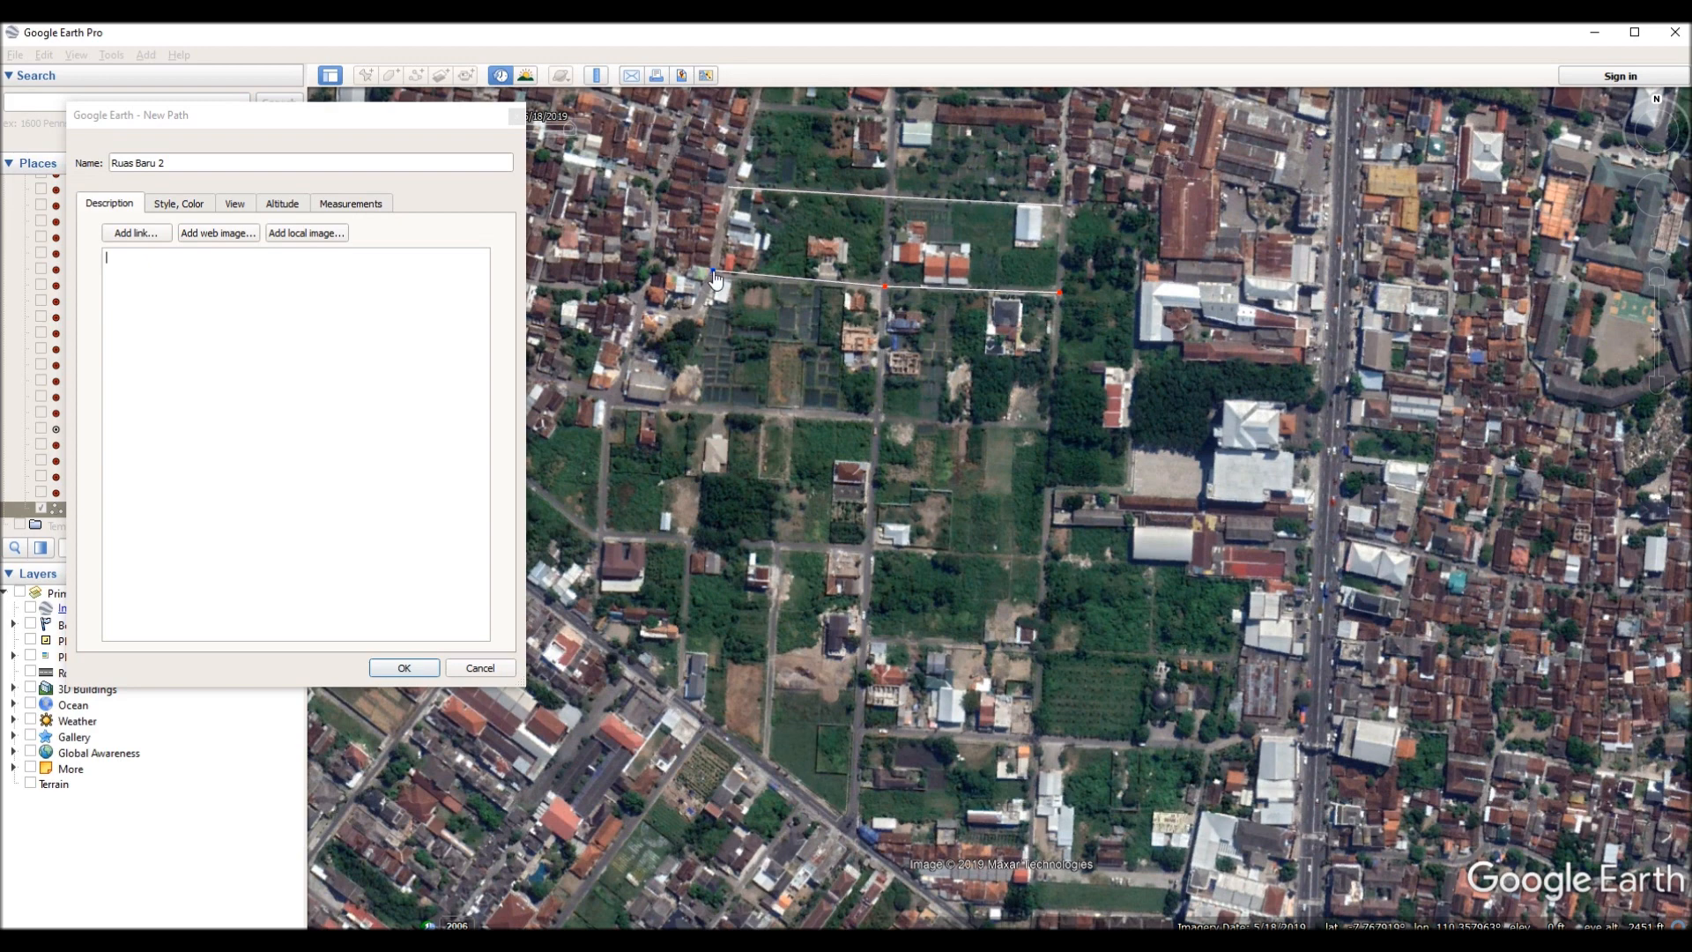
click(404, 668)
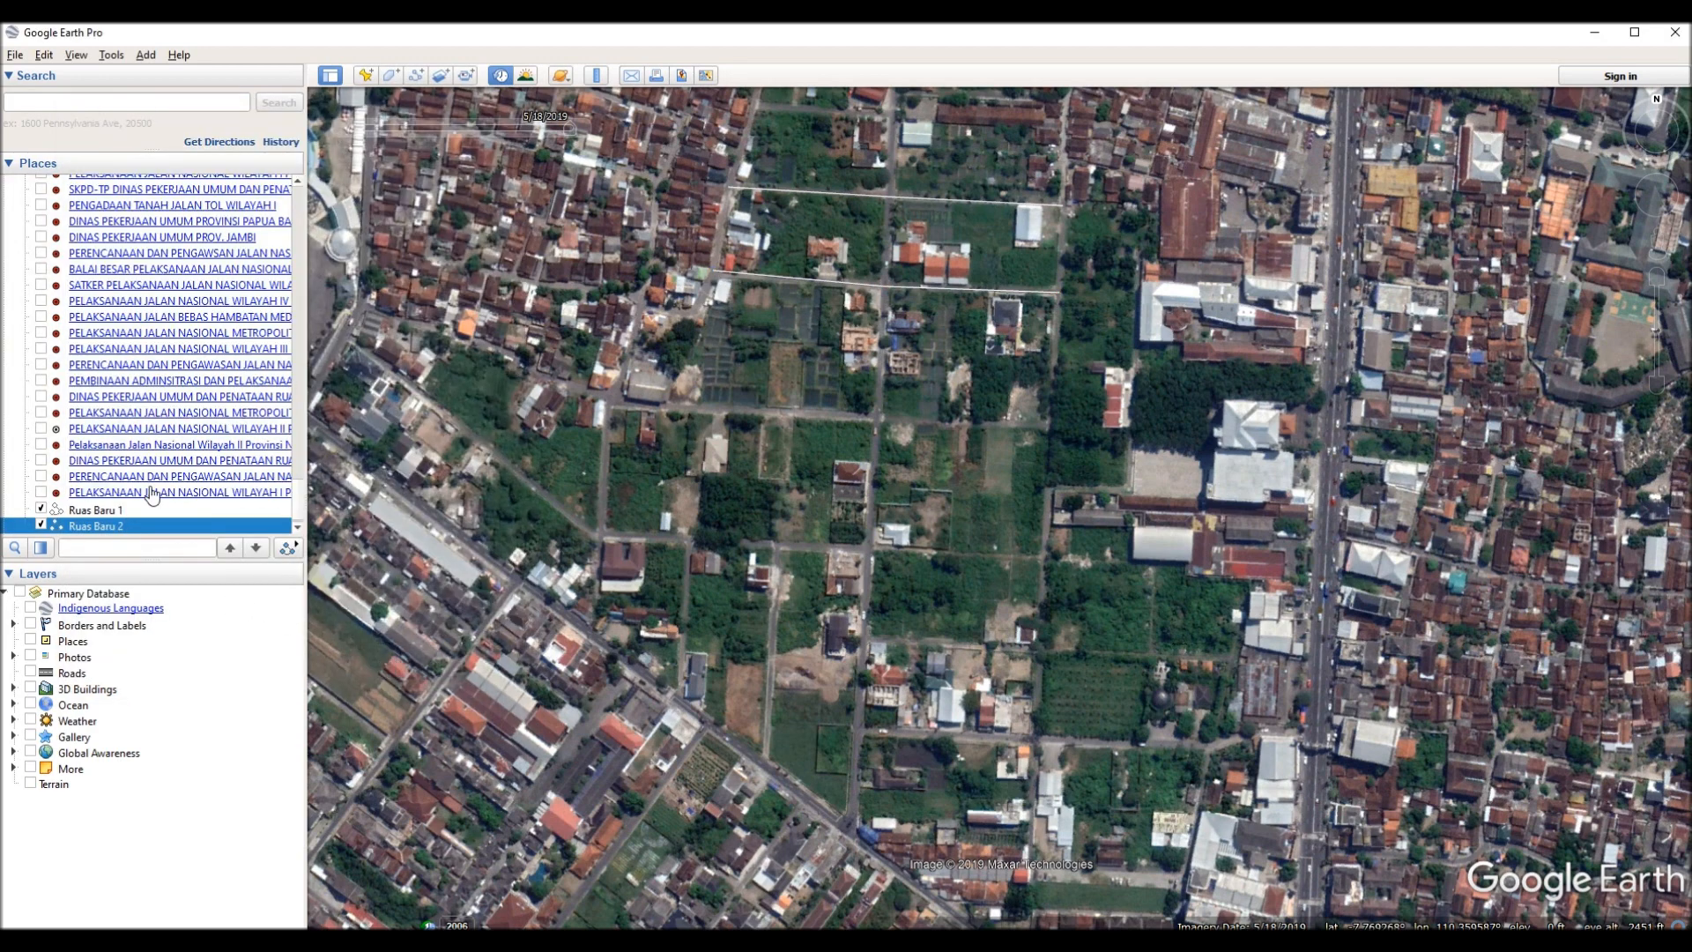
Add a path named Ruas Baru 3 westward along the lane south of Ruas Baru 2, turning south at its western end to the next junction.
click(416, 75)
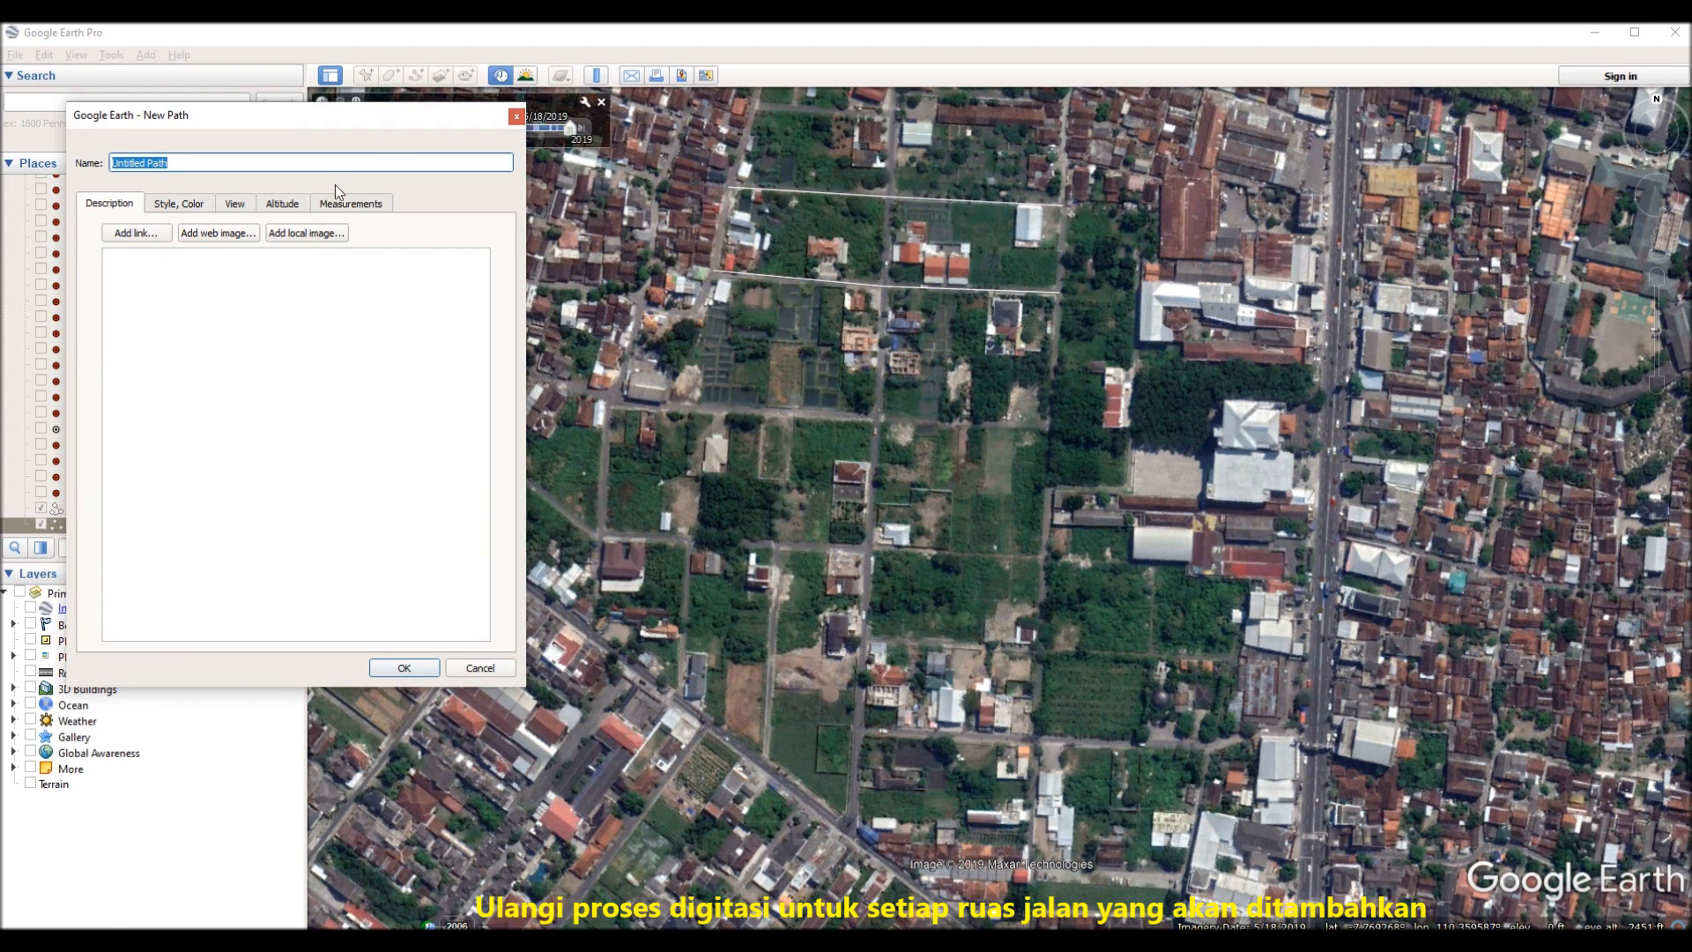
text(Ruas Baru 3)
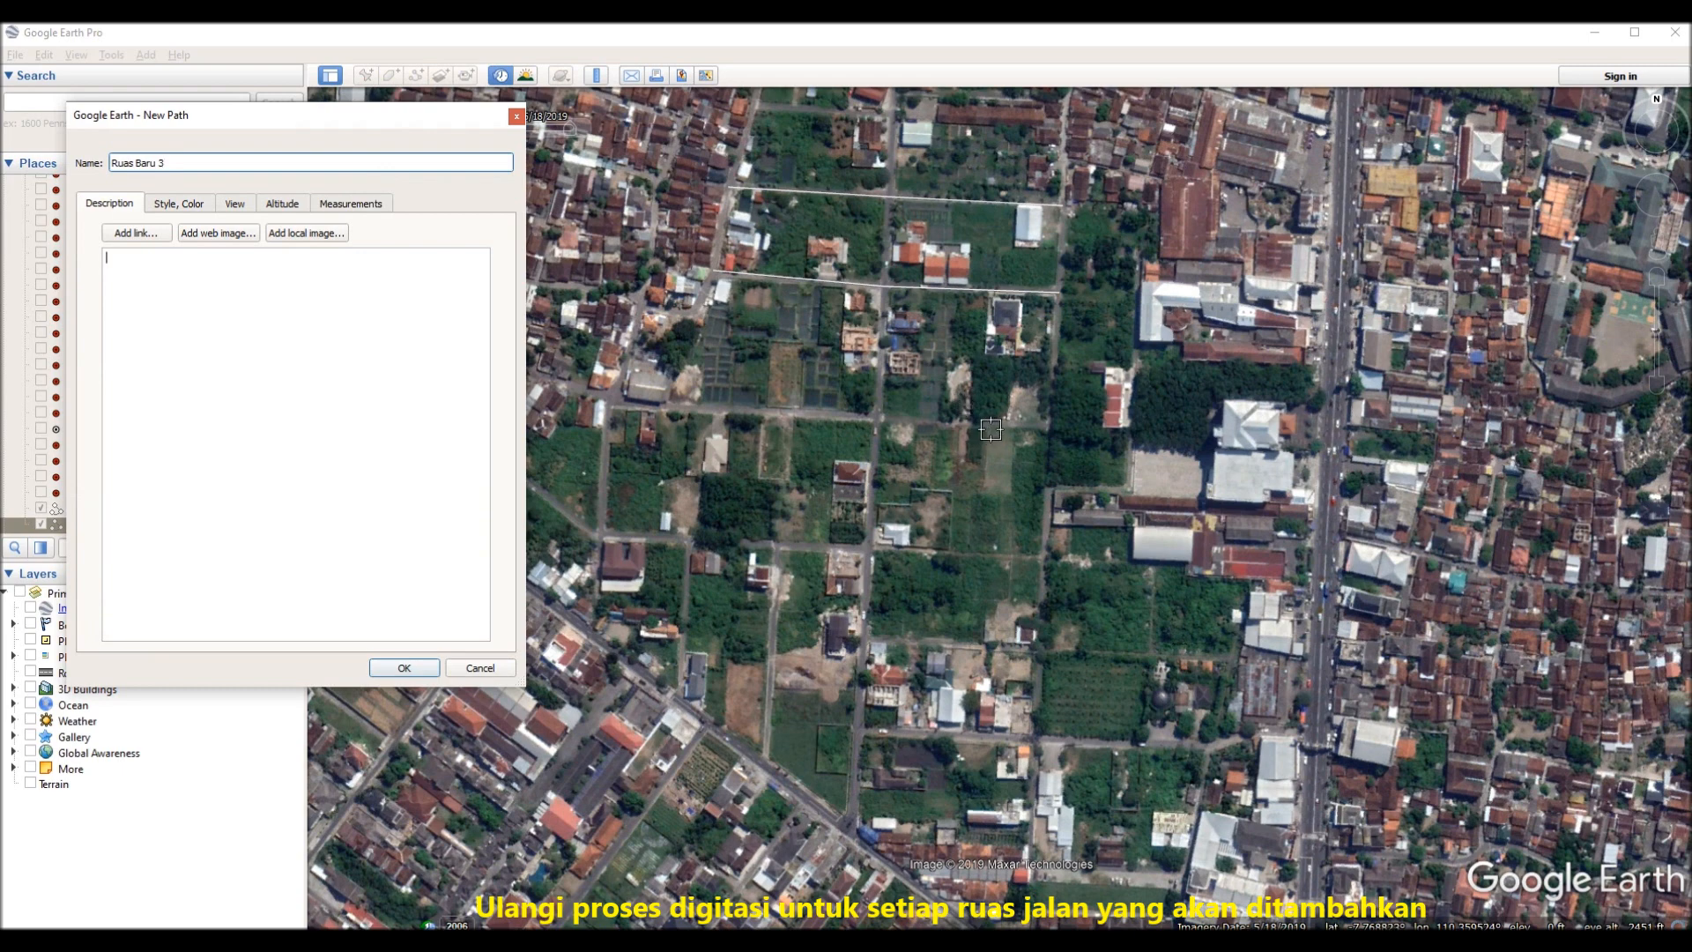
click(1048, 432)
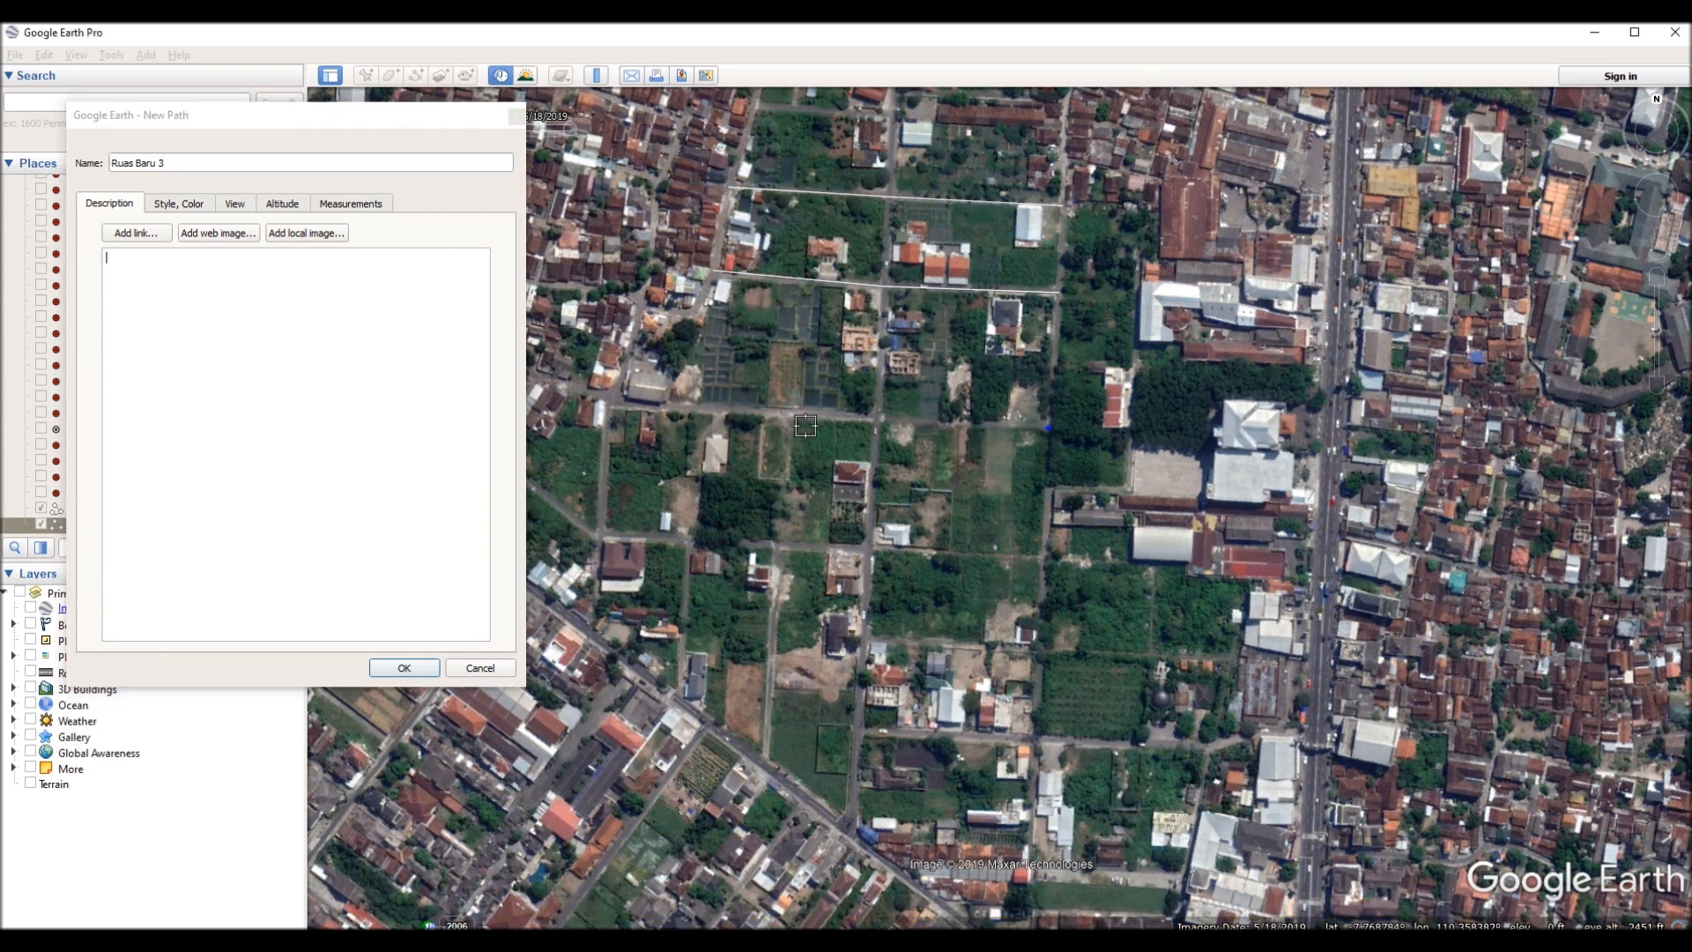
click(876, 421)
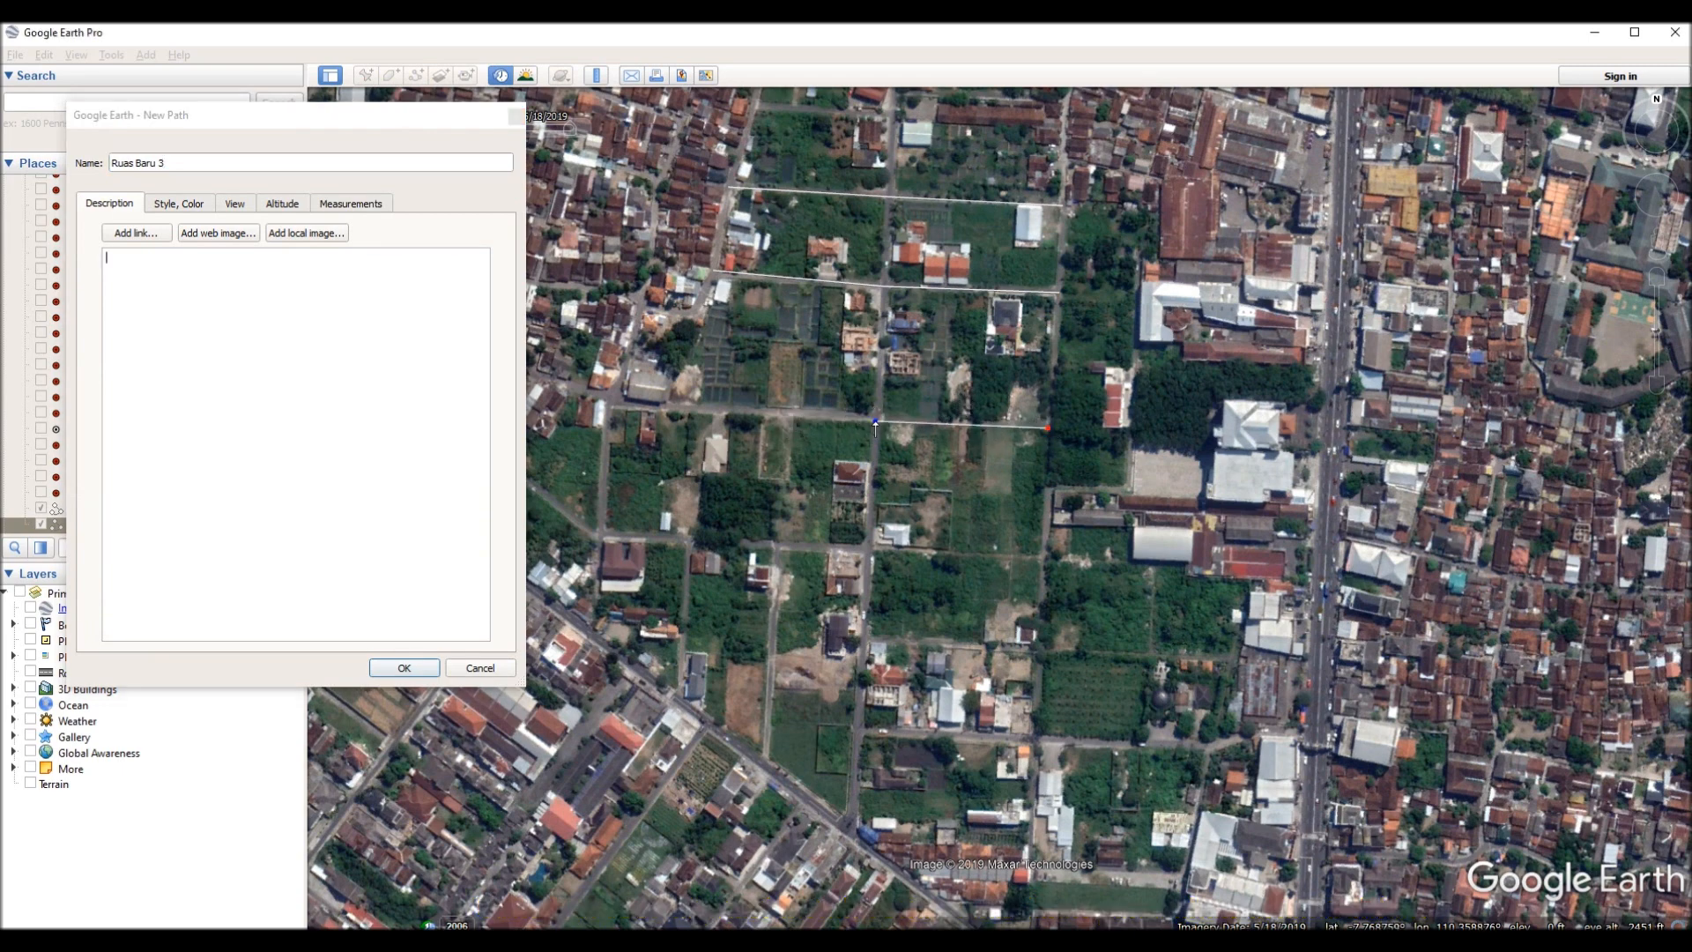
click(607, 405)
click(600, 533)
click(411, 670)
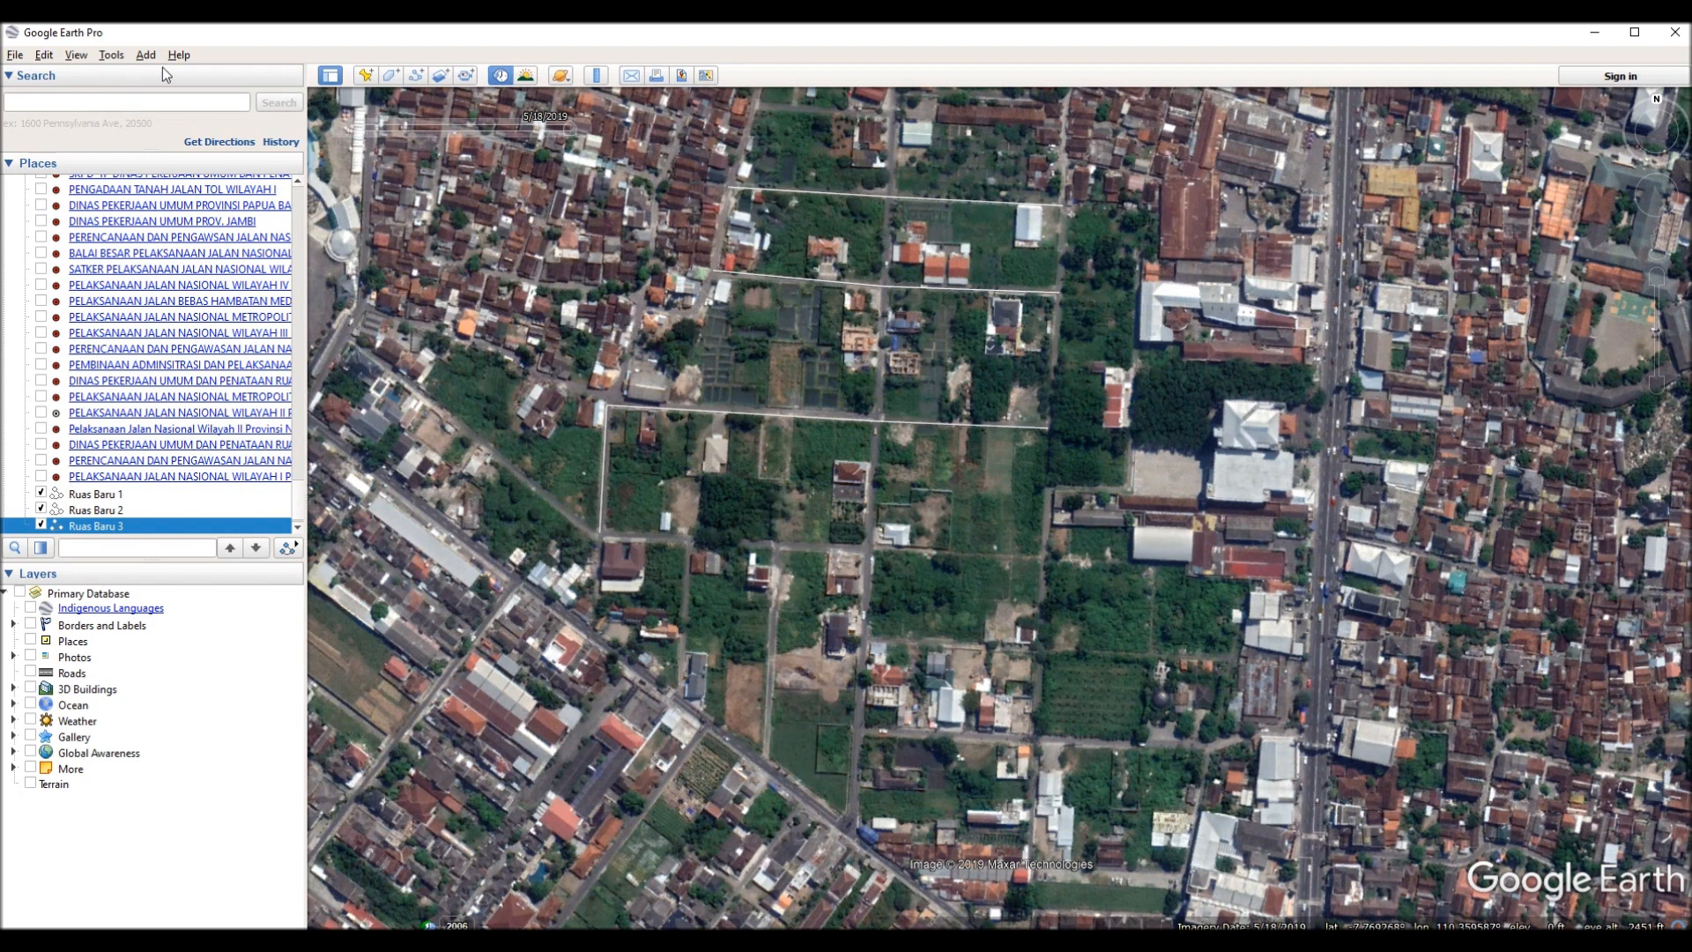
Add a path named Ruas Baru 4 westward along the next lane south, ending at the southern end of Ruas Baru 3.
click(390, 75)
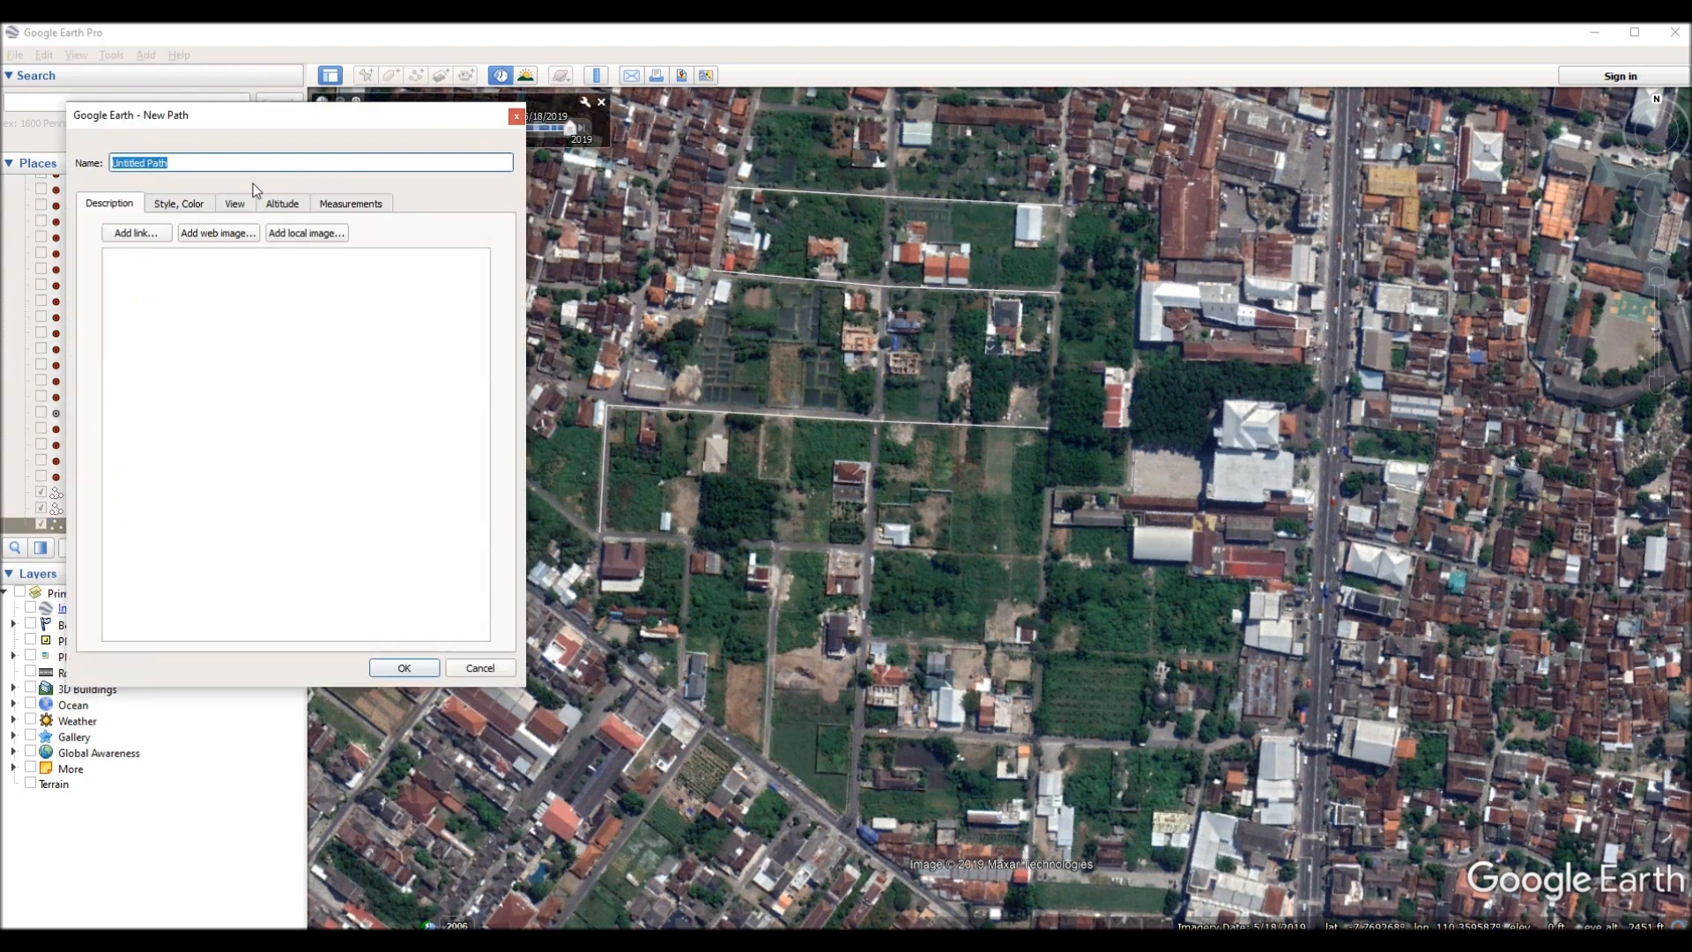
text(Ruas Baru 4)
click(1042, 556)
click(868, 552)
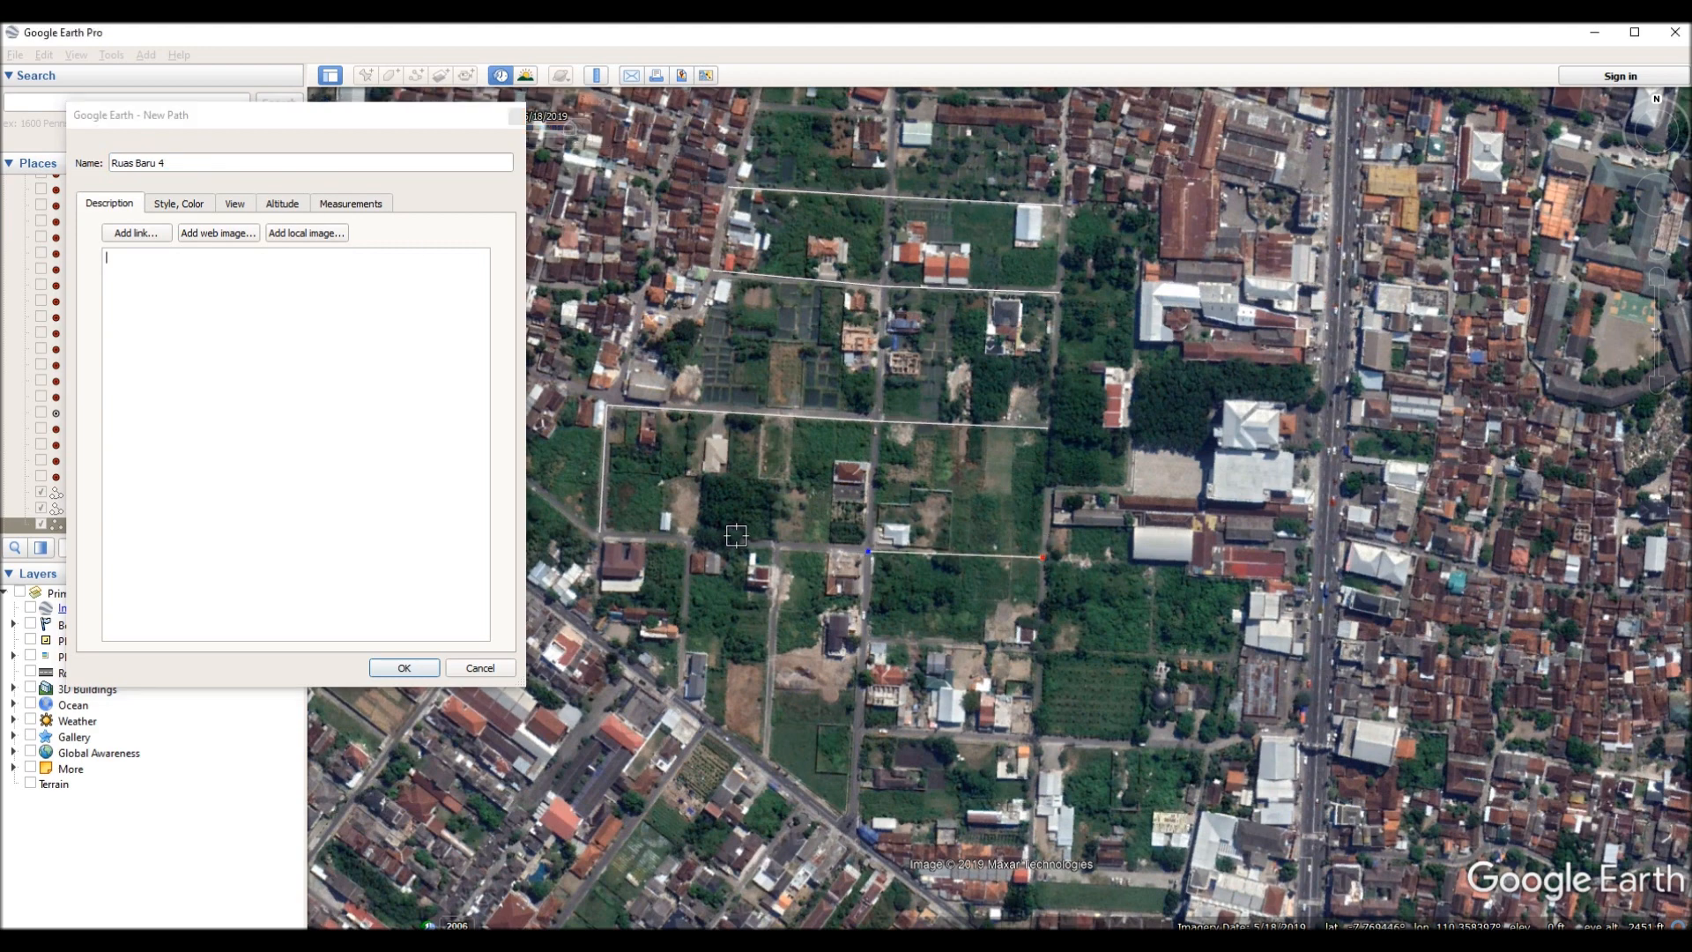
click(598, 536)
click(404, 670)
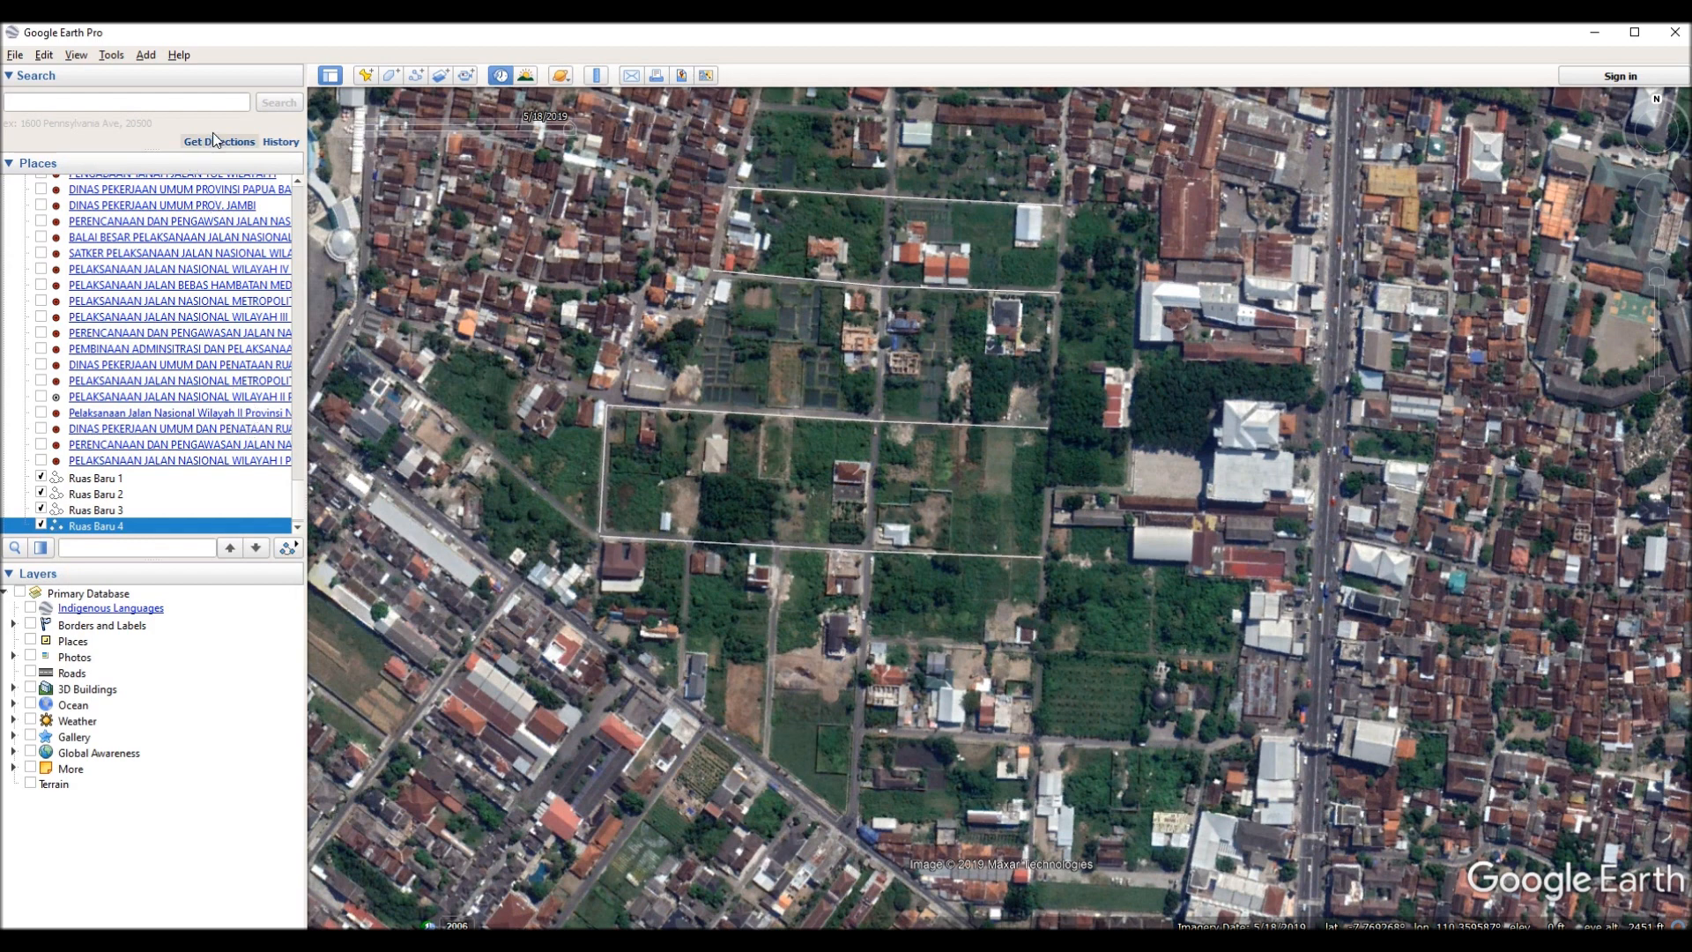
click(415, 75)
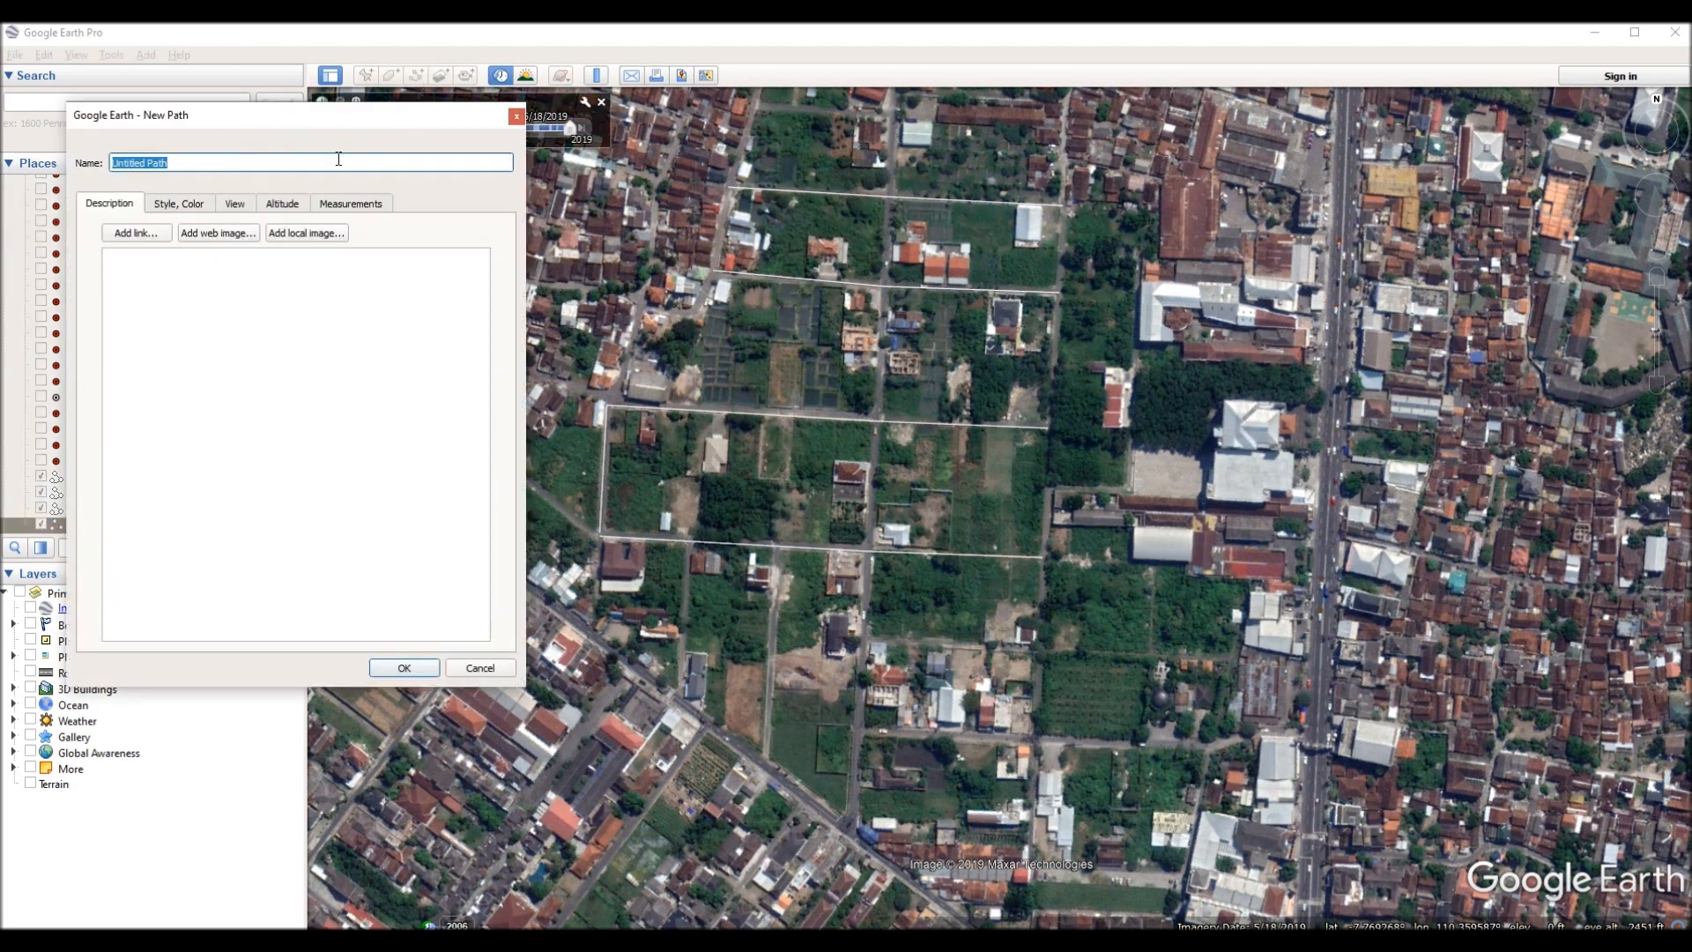
text(Ruas Baru 5)
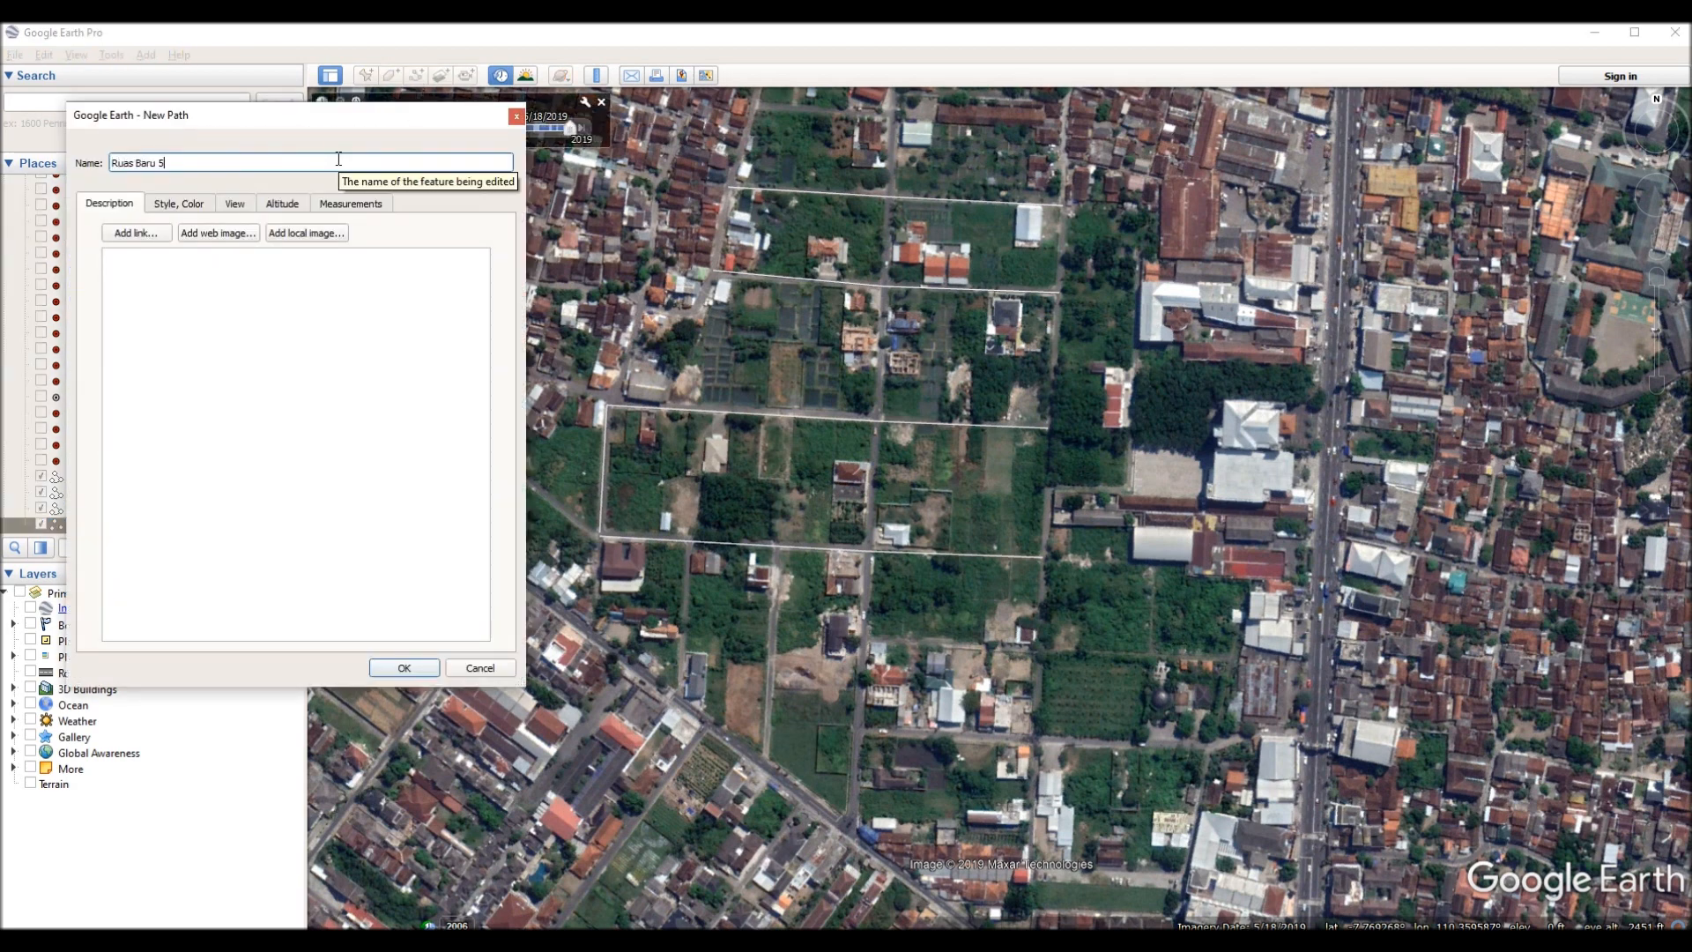
click(426, 669)
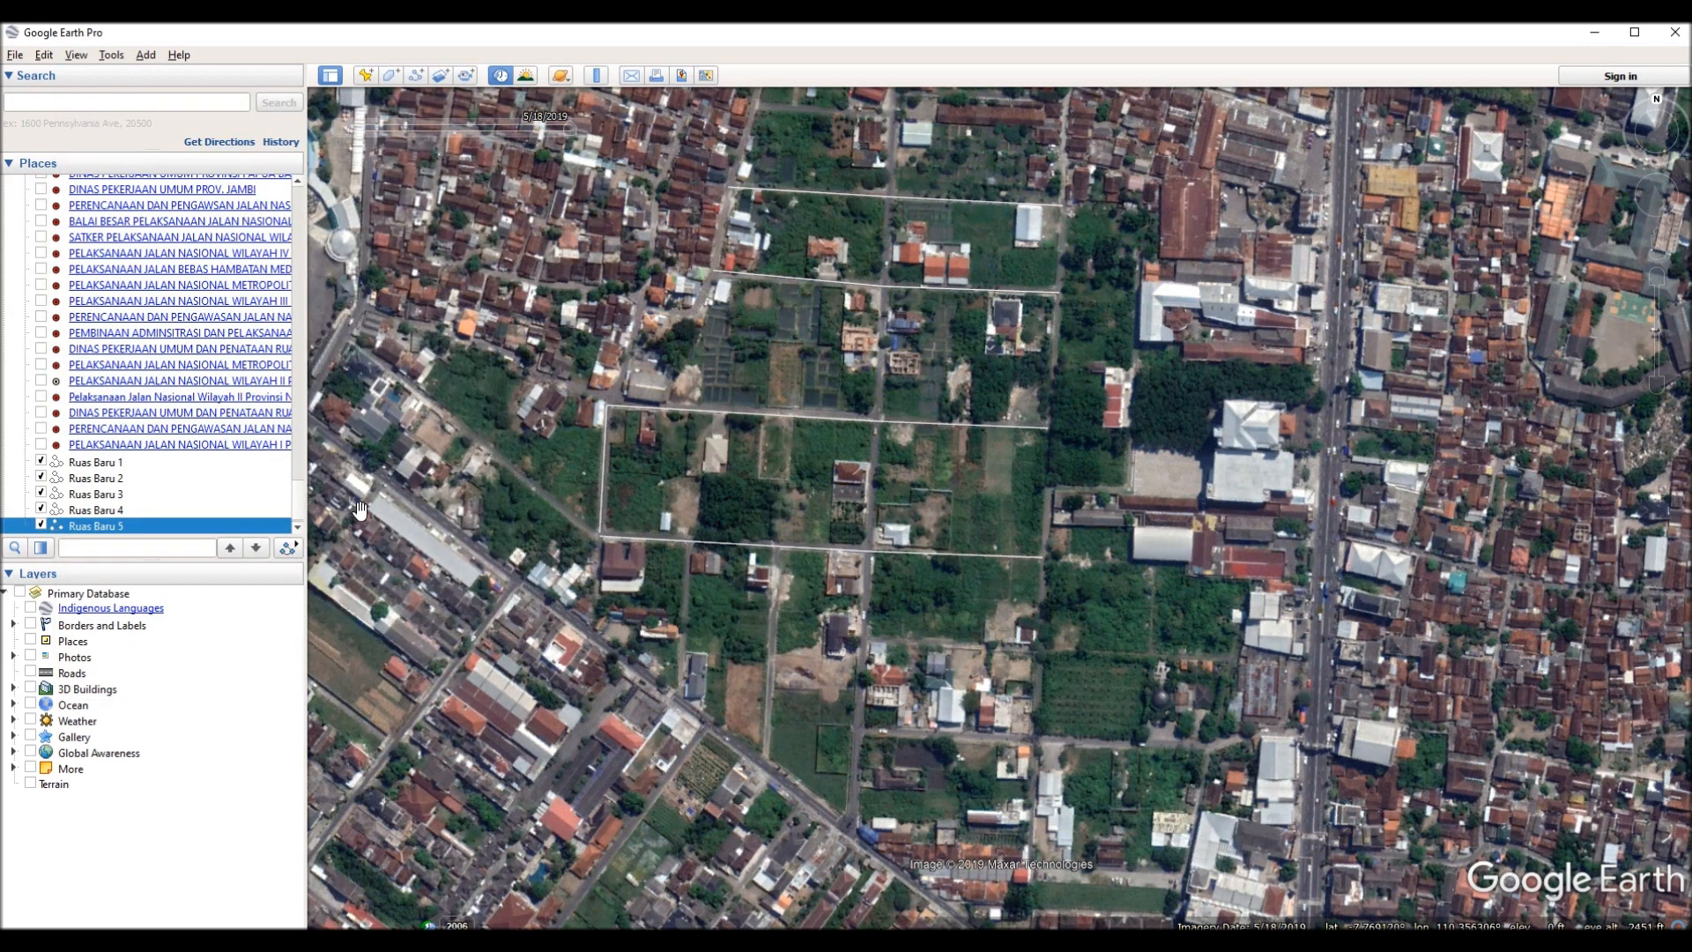
right_click(149, 520)
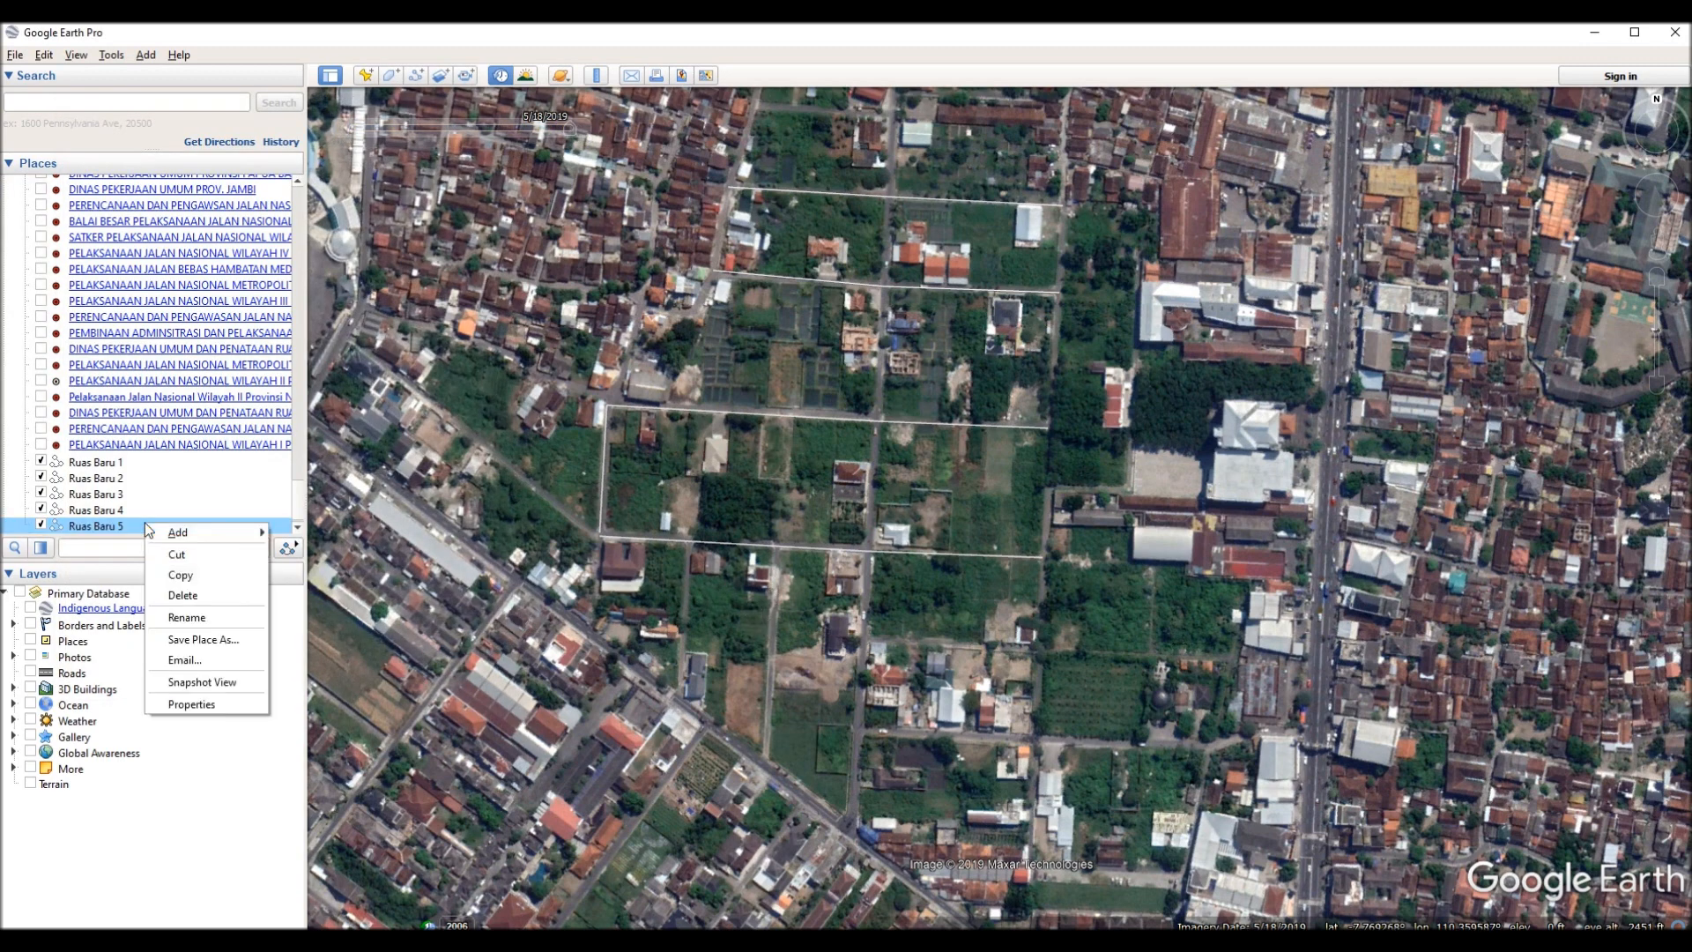
click(194, 598)
click(869, 513)
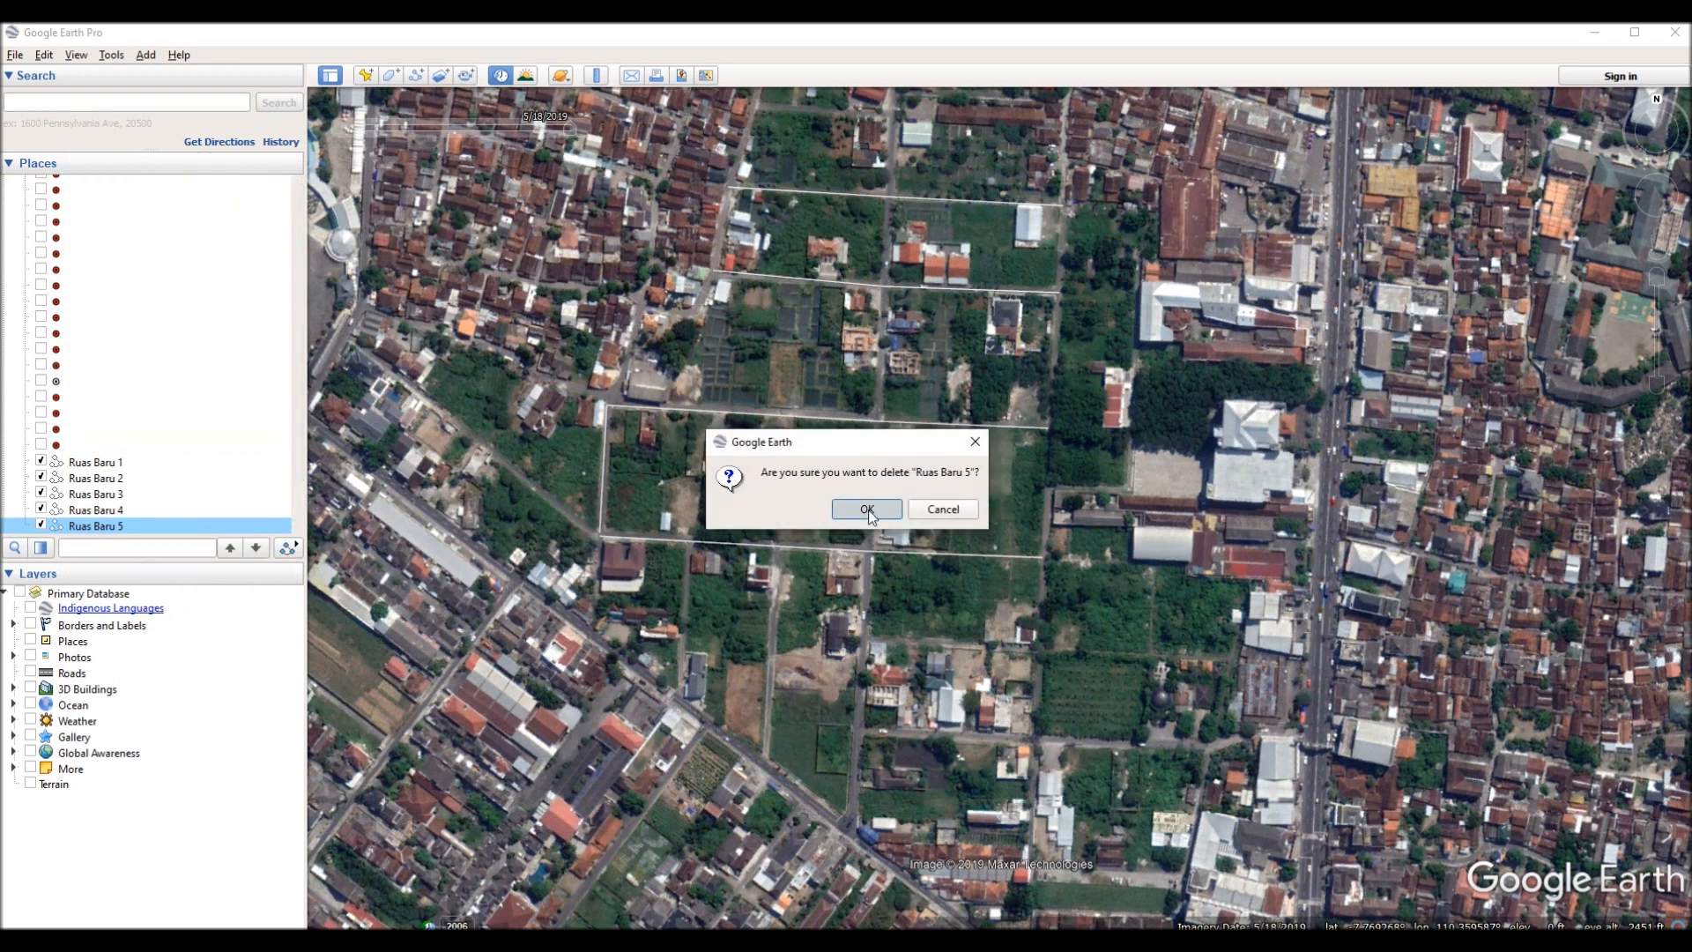
Add a path named Ruas Baru 5 along the lane running north from the diagonal road up to Ruas Baru 4.
click(416, 77)
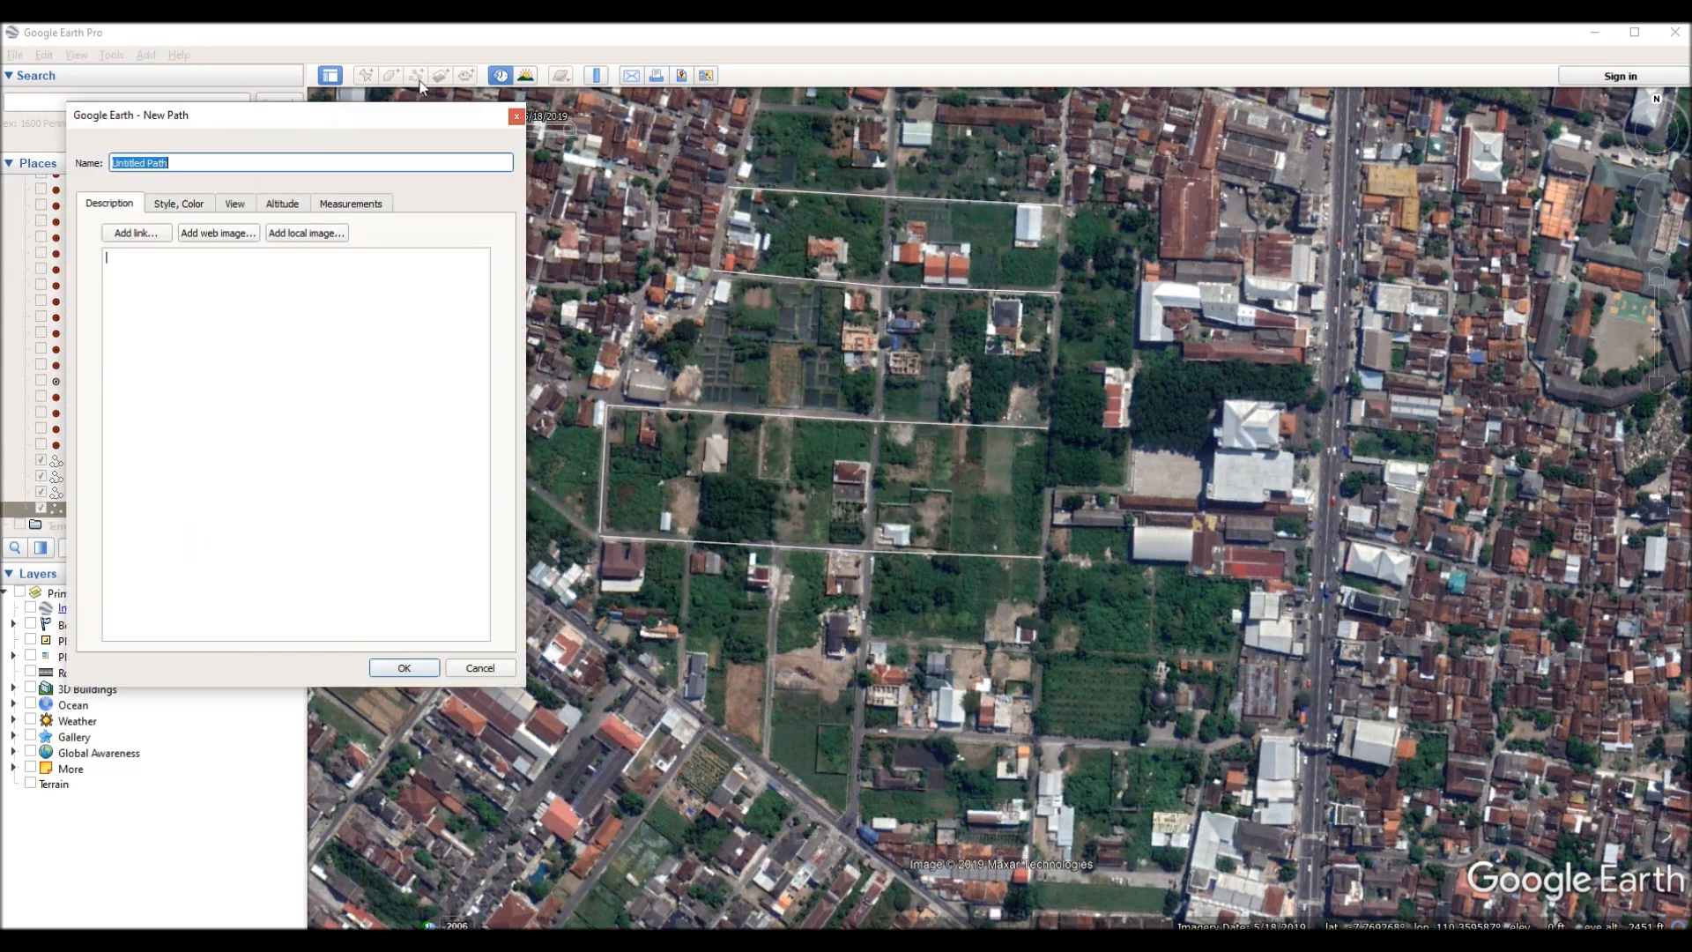
text(Ruas Baru 5)
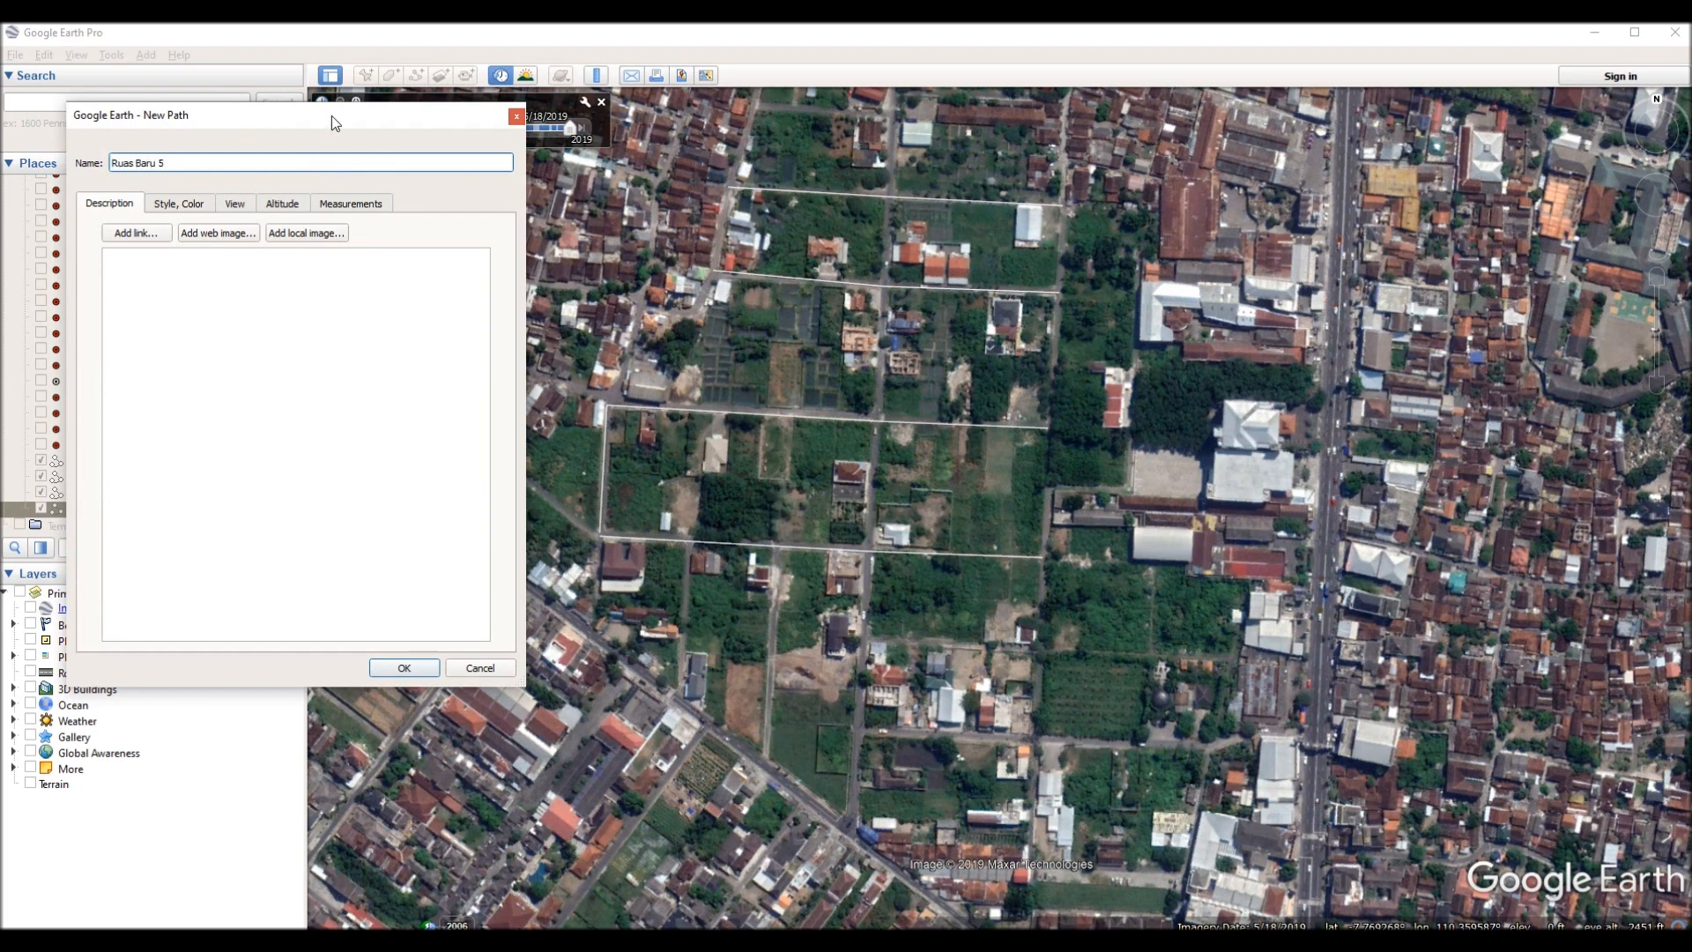
mouse_move(331, 114)
mouse_down()
mouse_move(199, 103)
mouse_move(305, 111)
mouse_up()
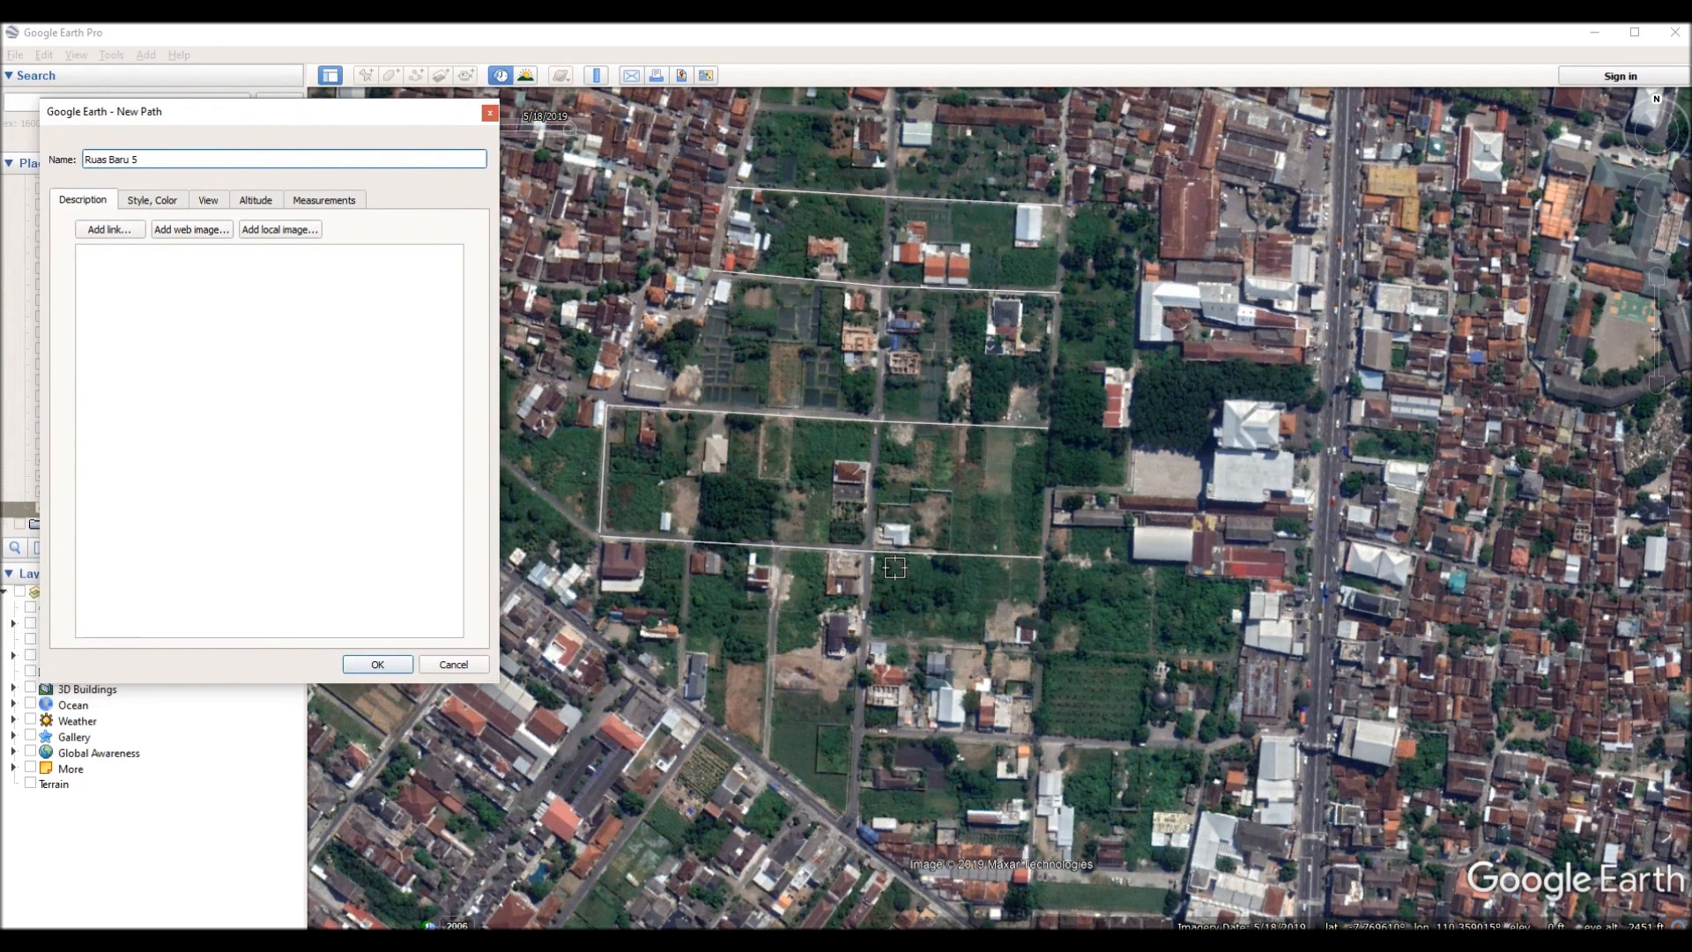
scroll(857, 573, down, 2)
scroll(854, 573, up, 3)
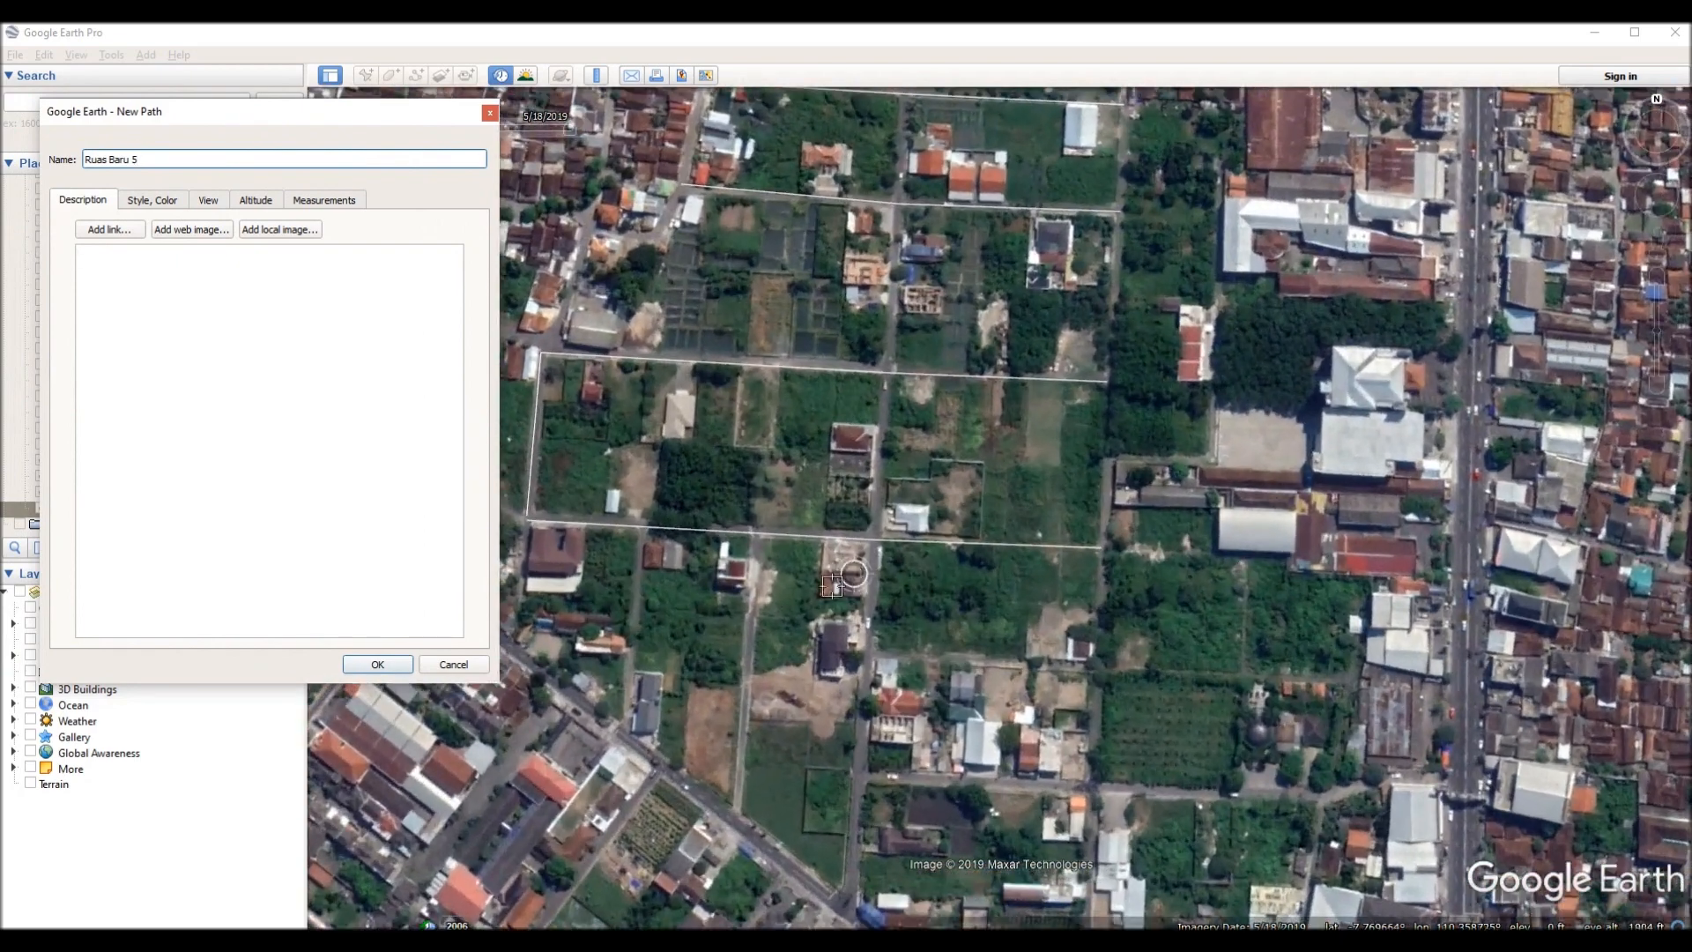
click(737, 809)
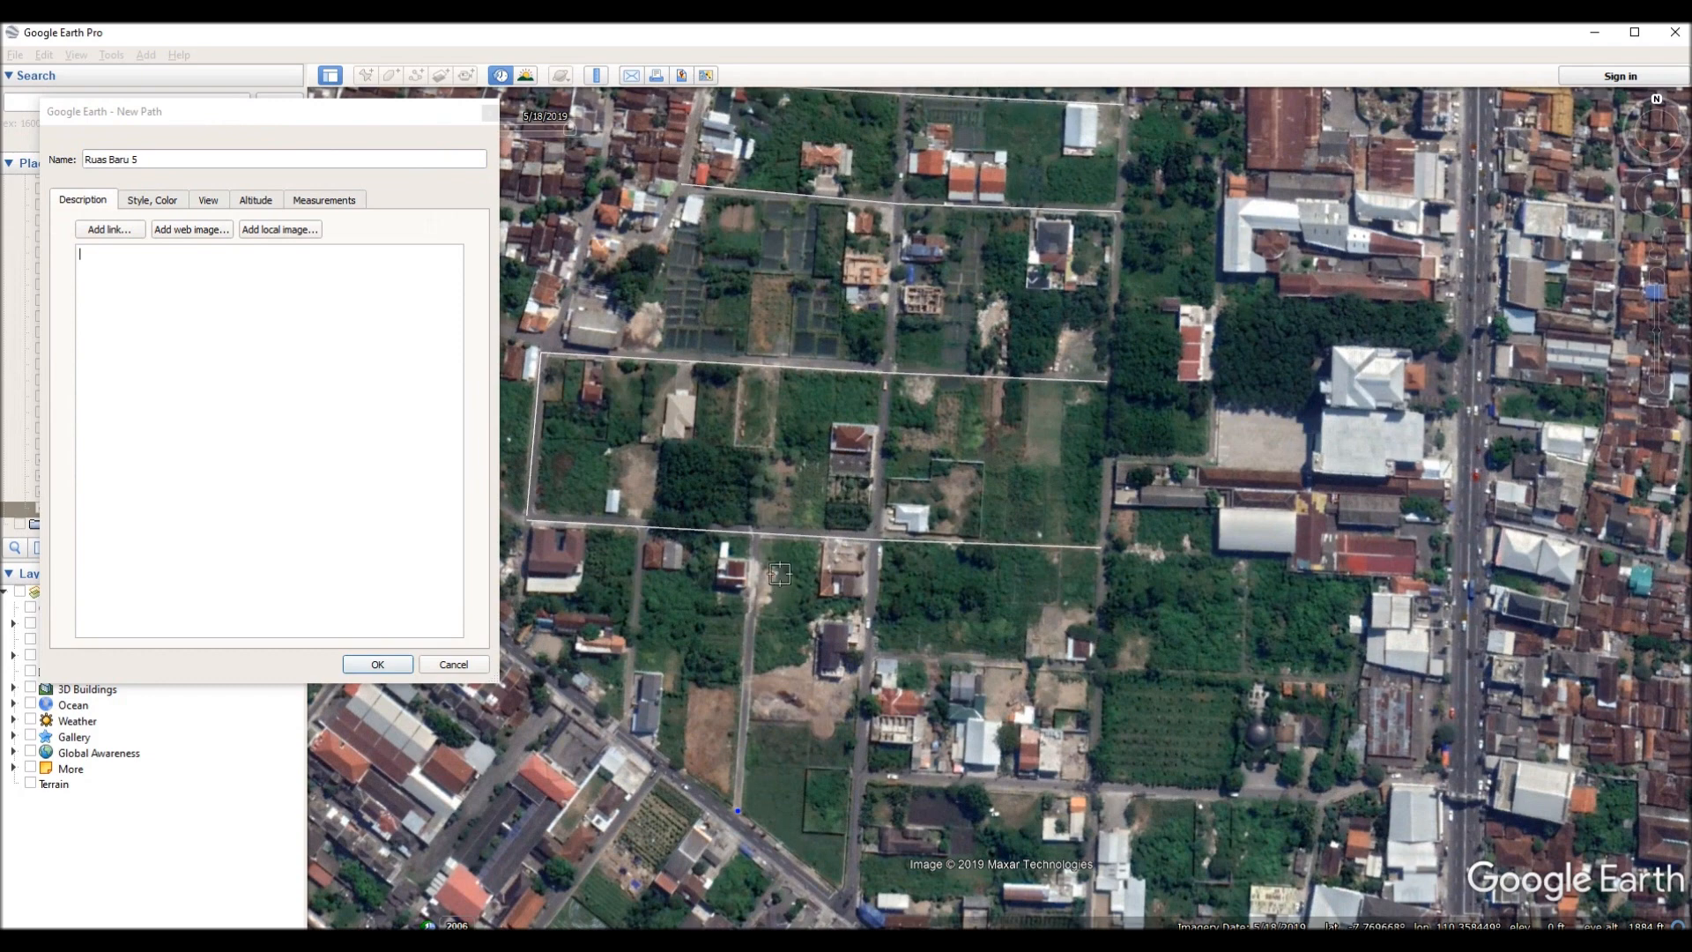
click(758, 532)
click(390, 661)
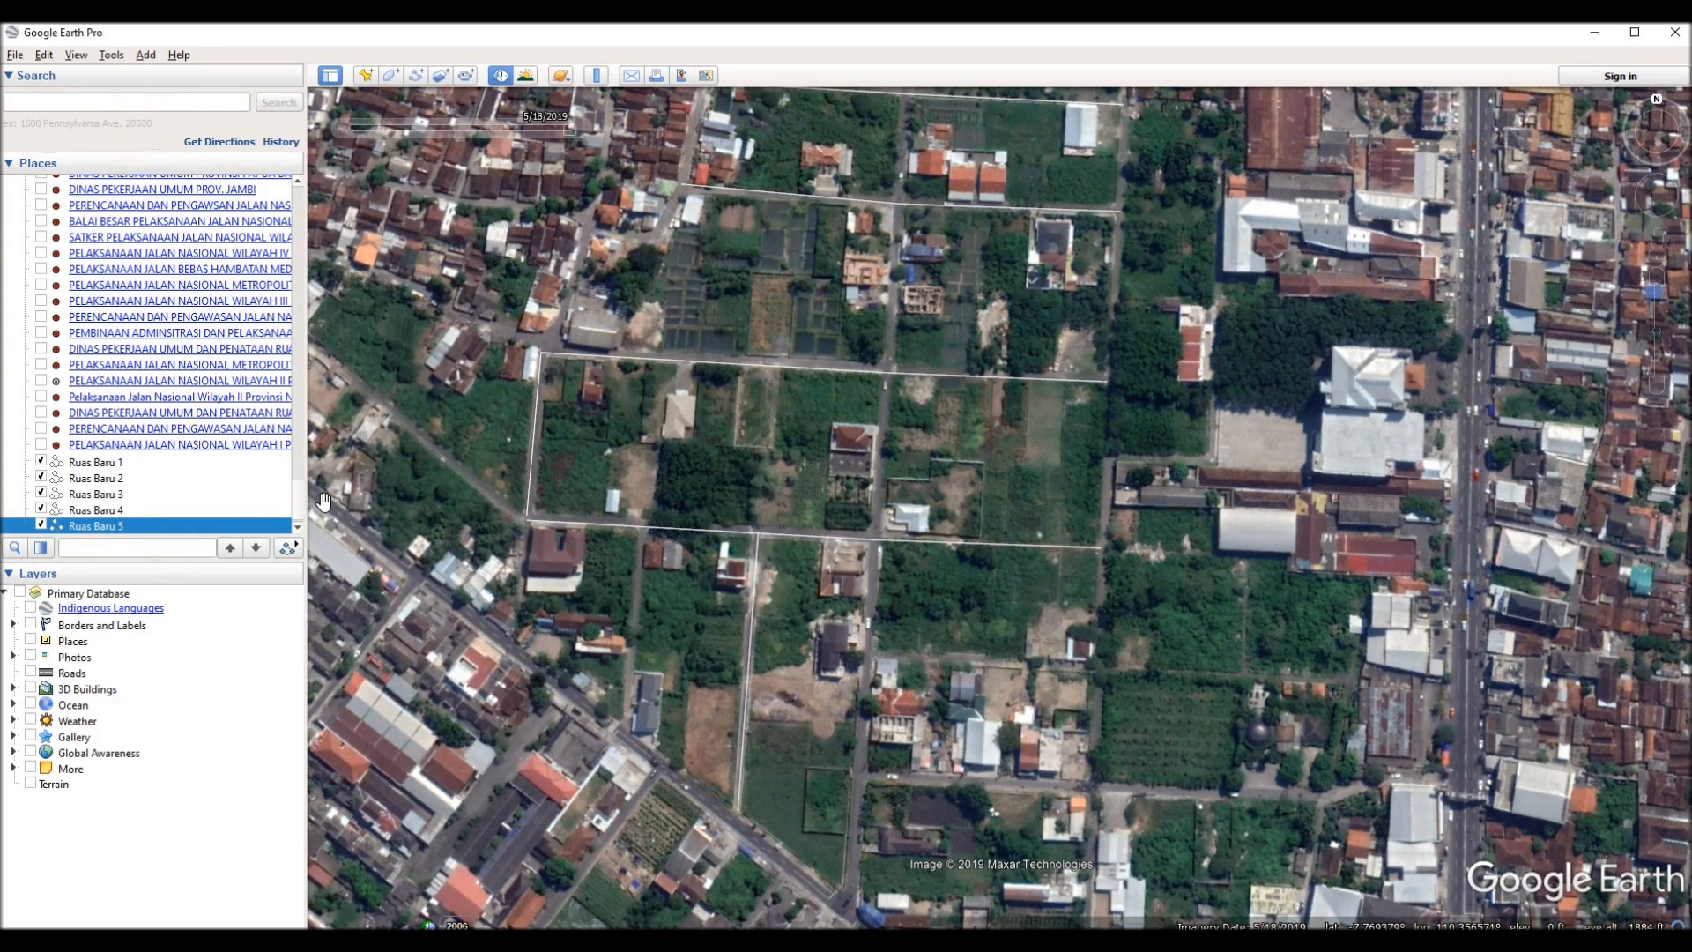
Add a three-point path named Ruas Baru 6 along the lane west of Ruas Baru 5, running north from the diagonal road to Ruas Baru 4.
click(416, 75)
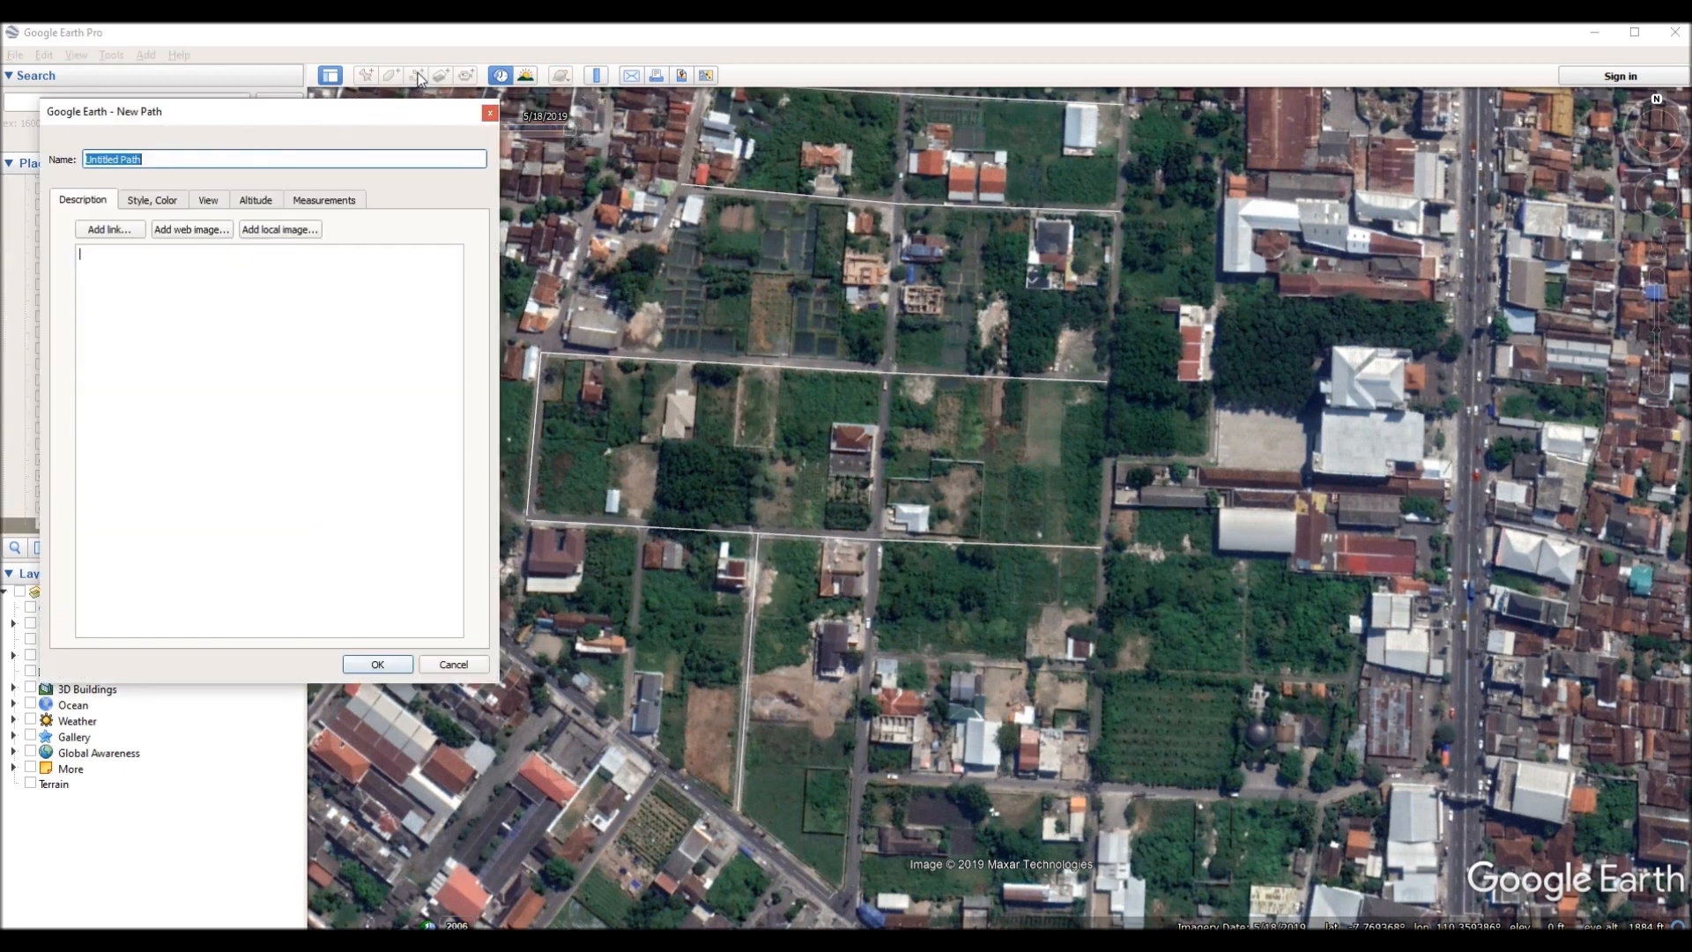
click(181, 160)
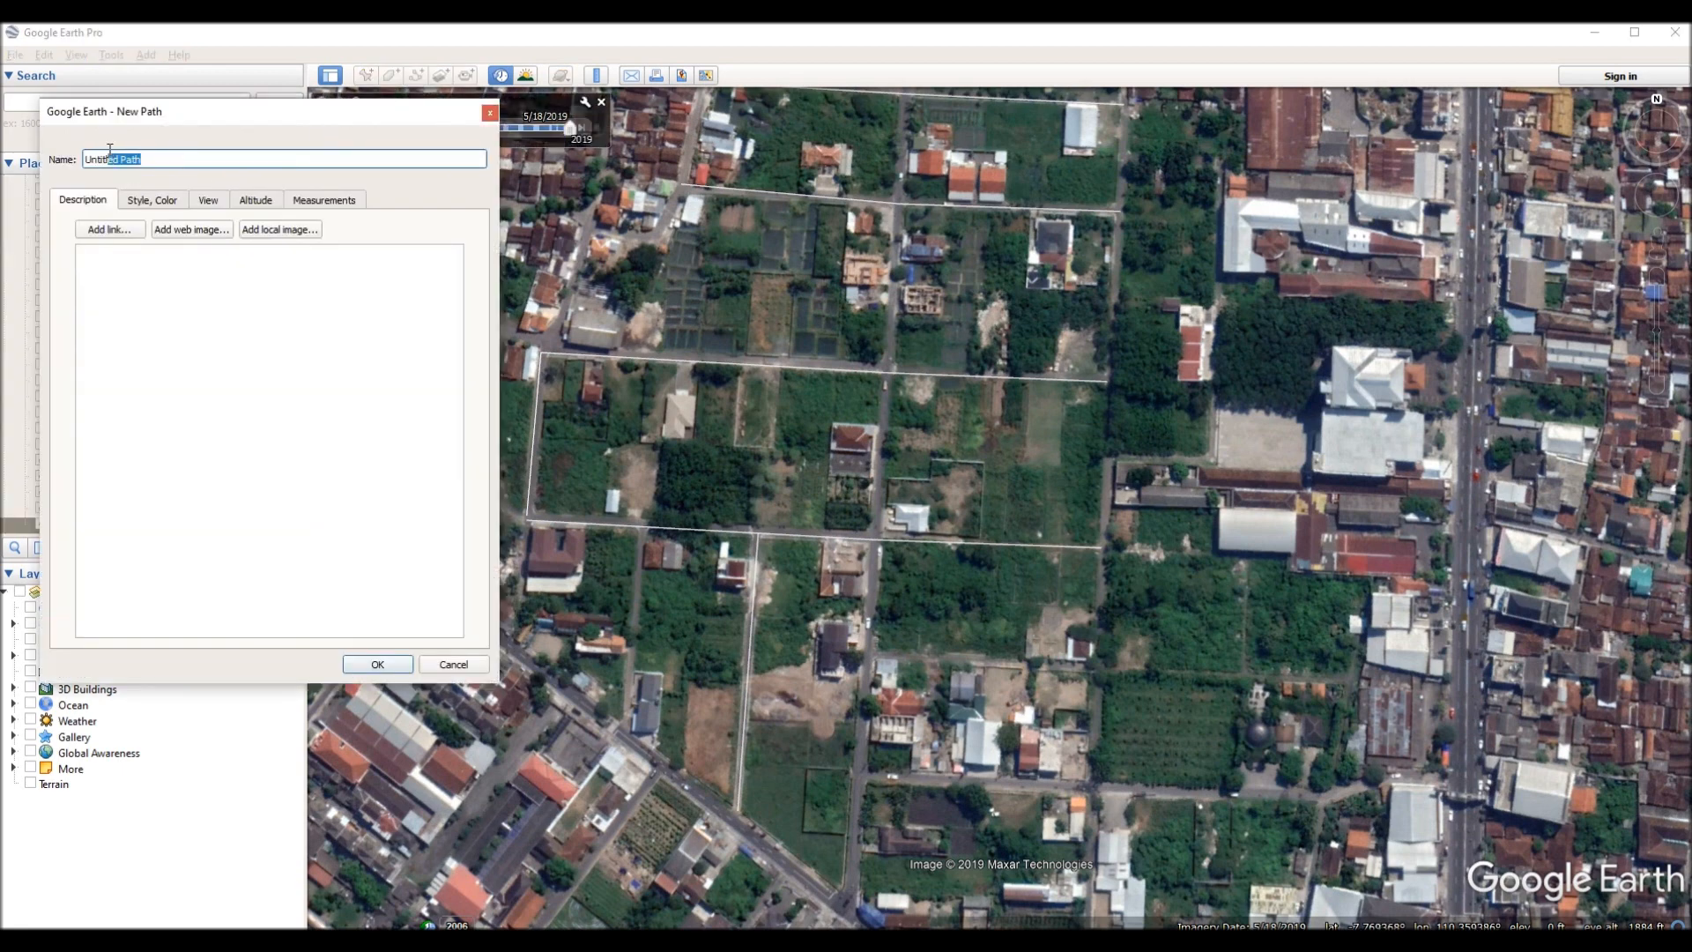
text(Ruas Baru 6)
click(624, 729)
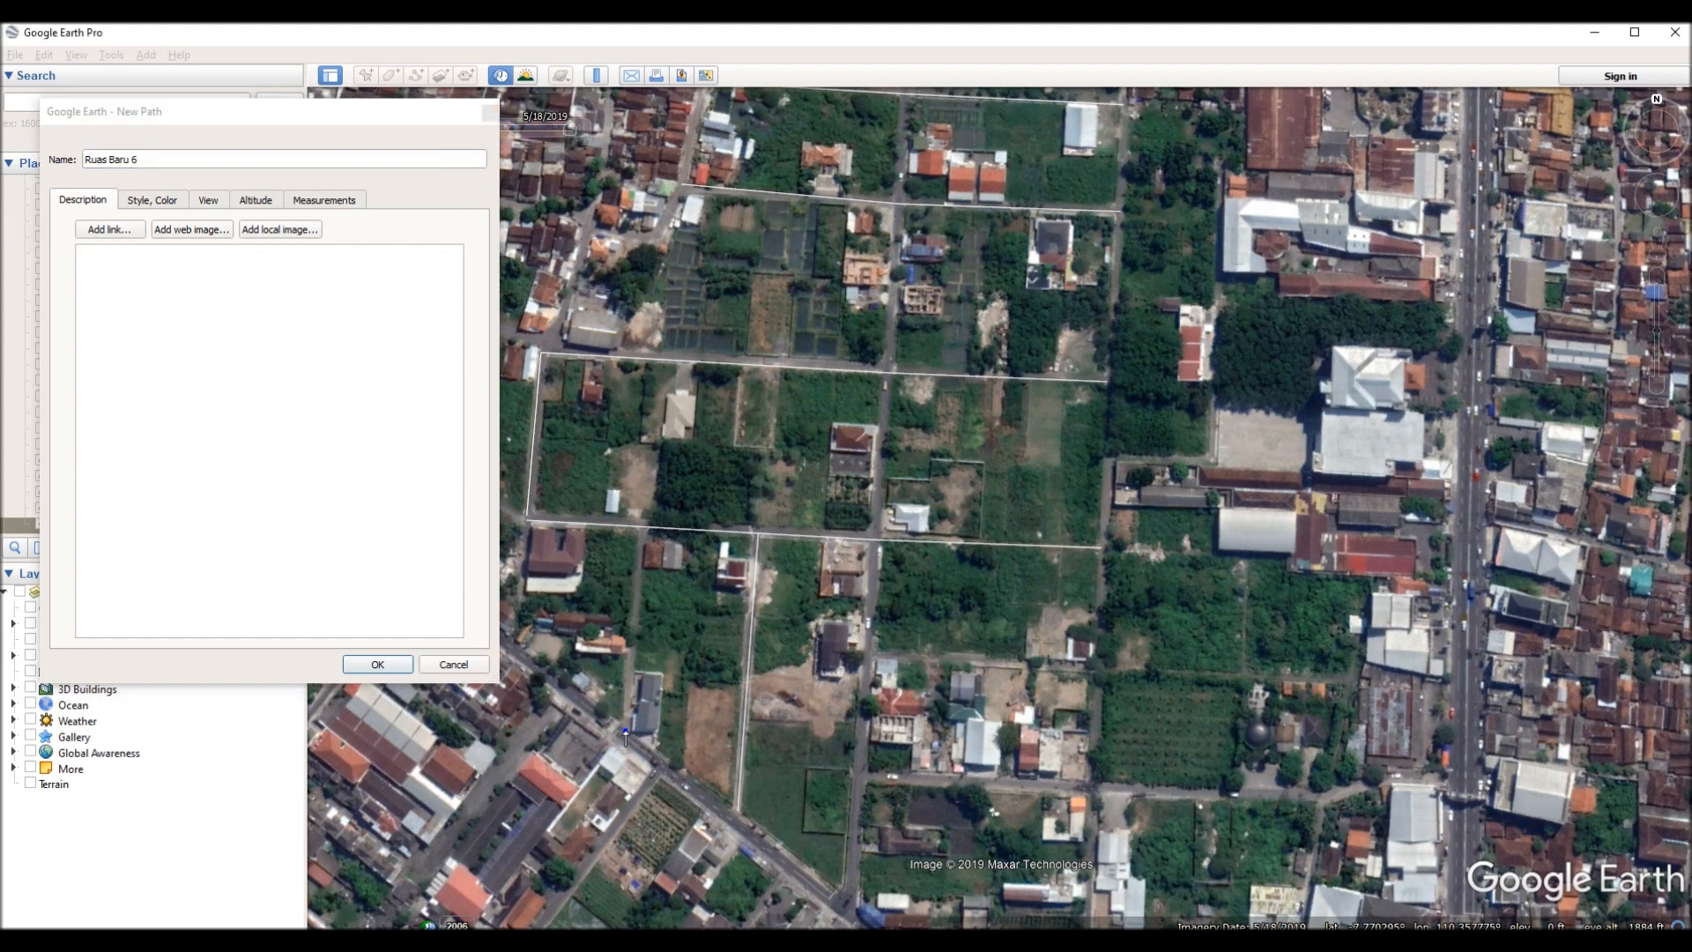
click(632, 626)
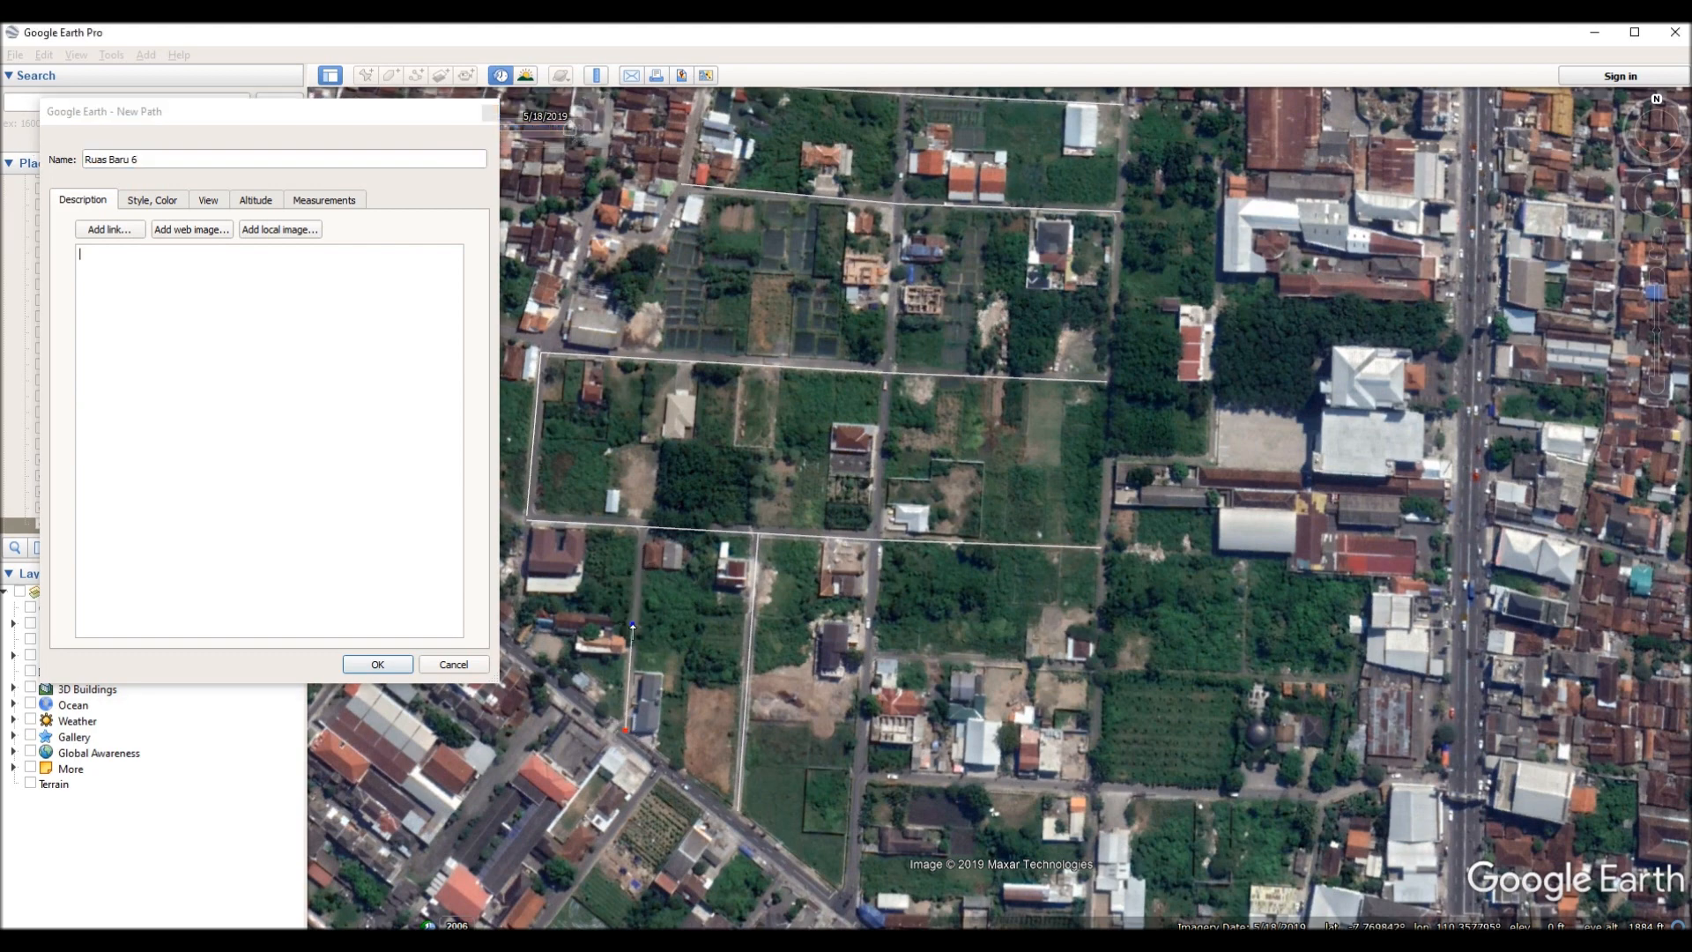
click(643, 529)
click(381, 667)
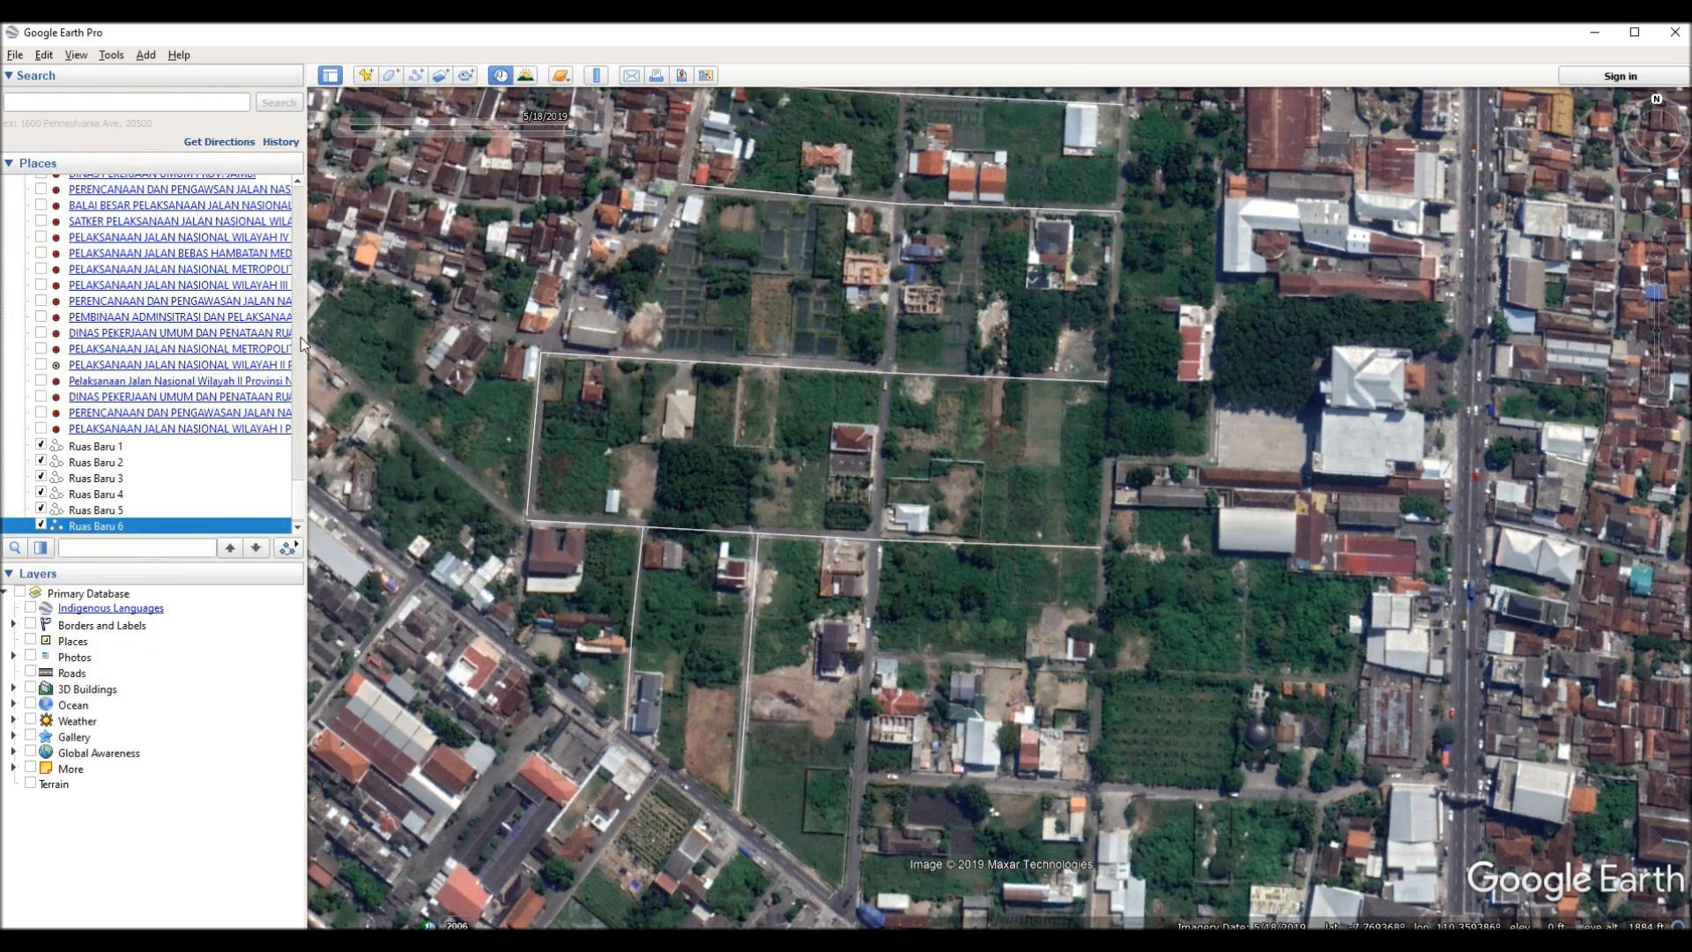
Add a five-point path named Ruas Baru 7 along the long lane east of Ruas Baru 5, from the diagonal road north to Ruas Baru 1.
click(416, 75)
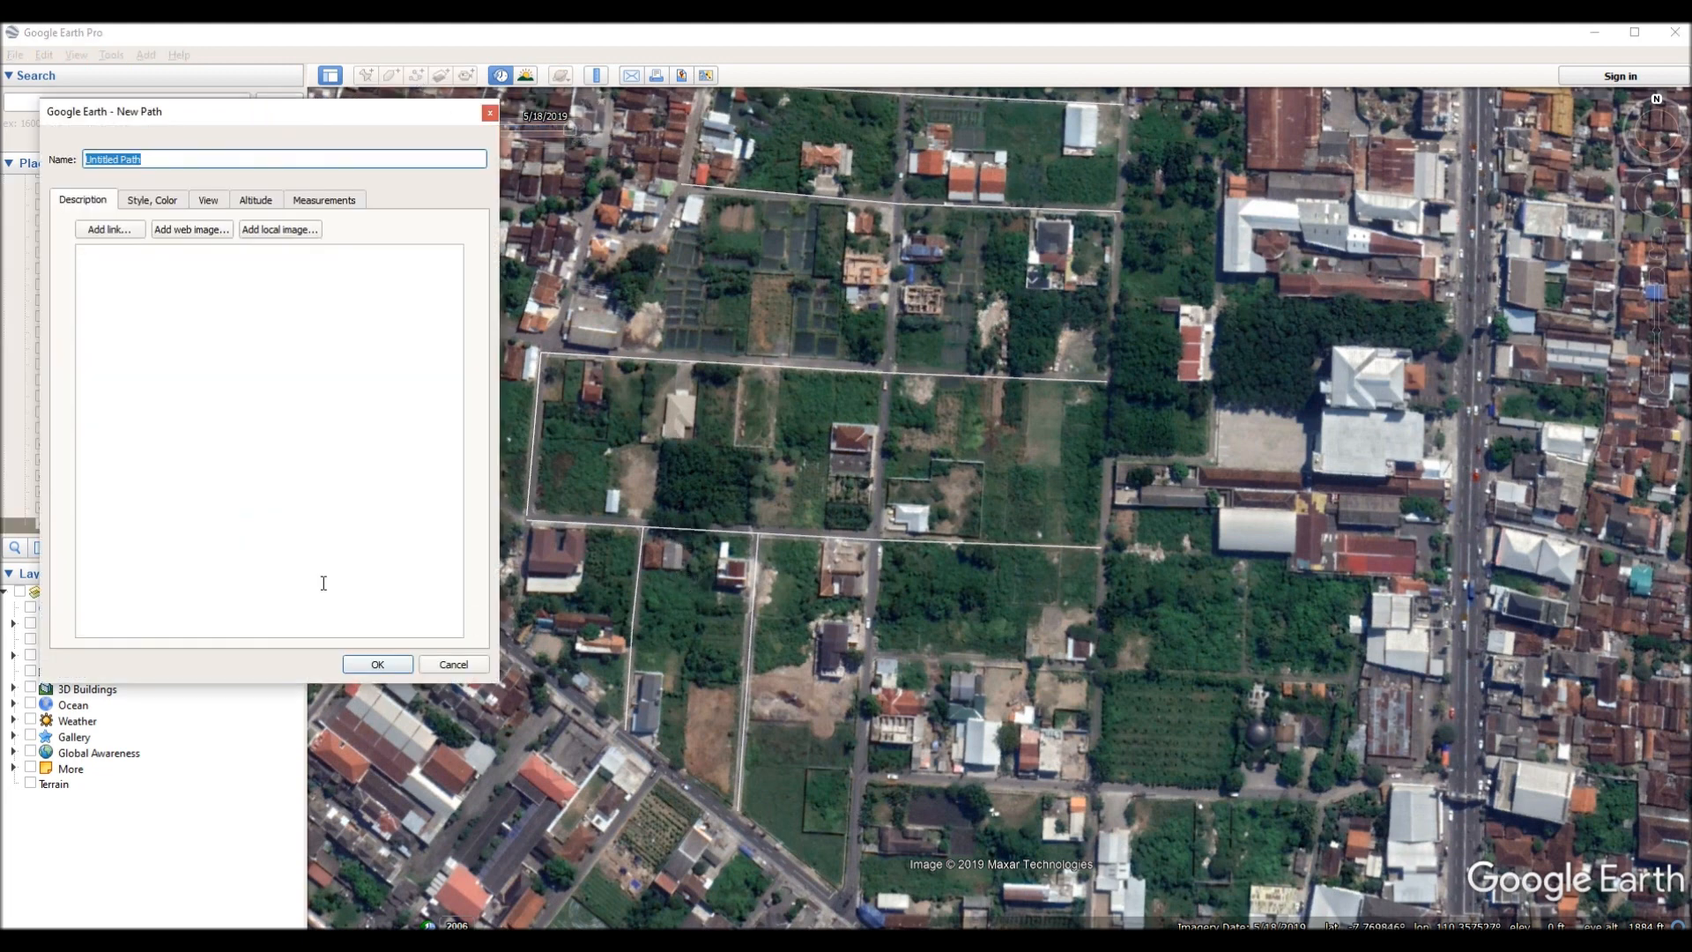
text(Ruas Baru 7)
click(851, 898)
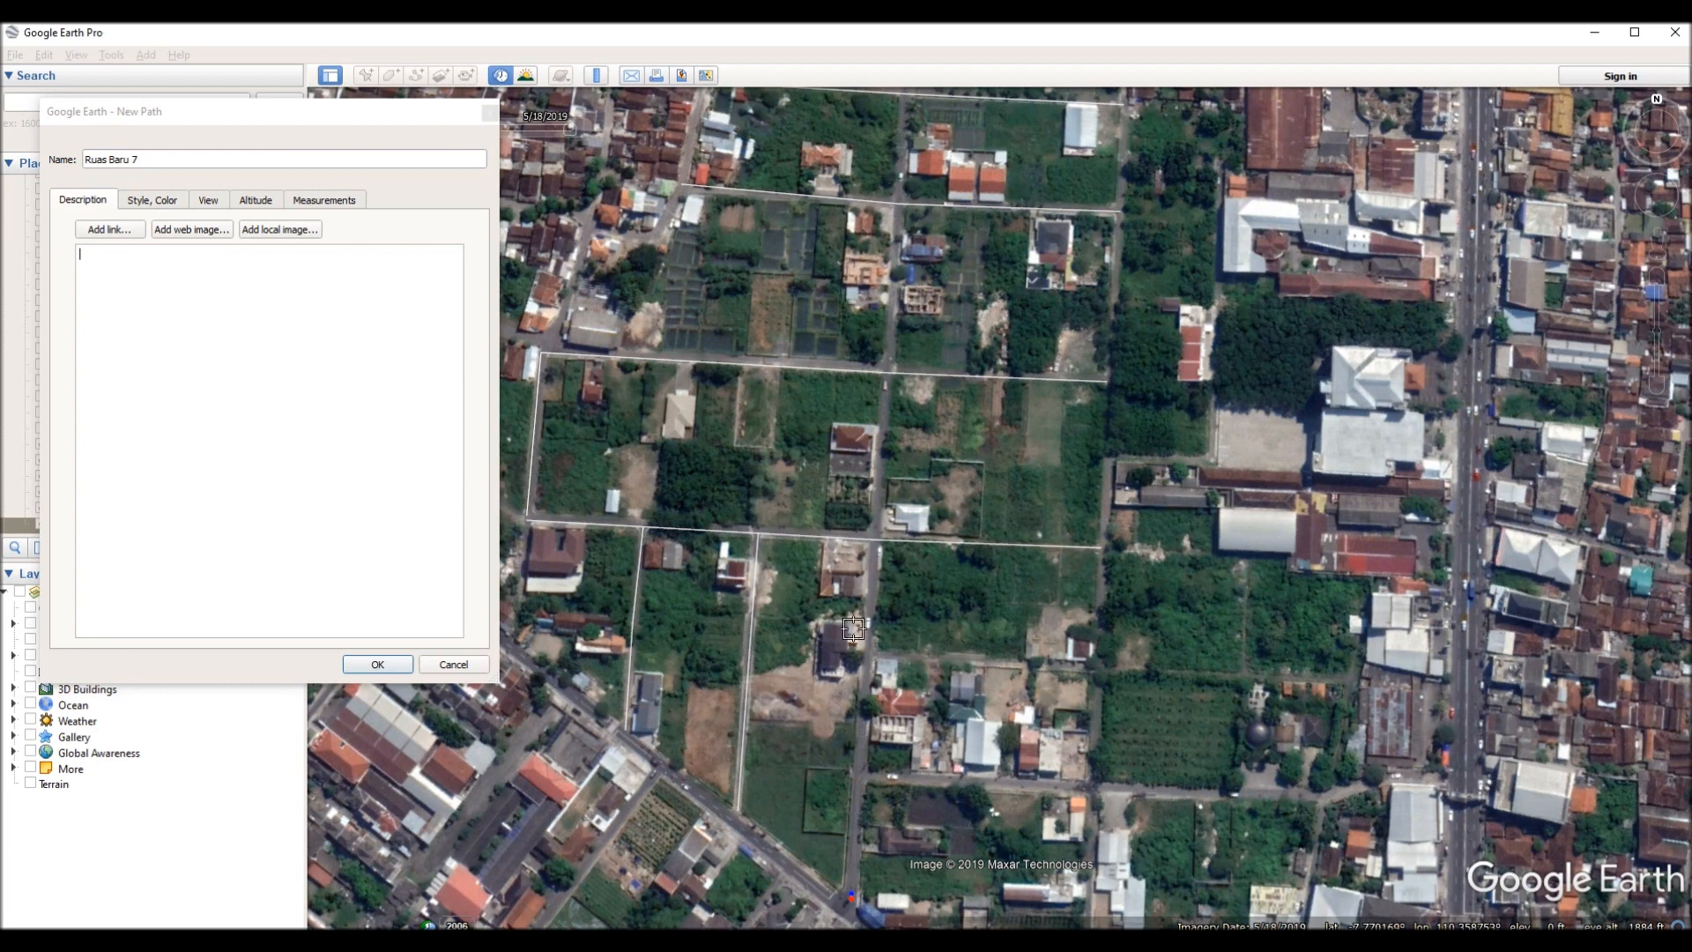
click(875, 540)
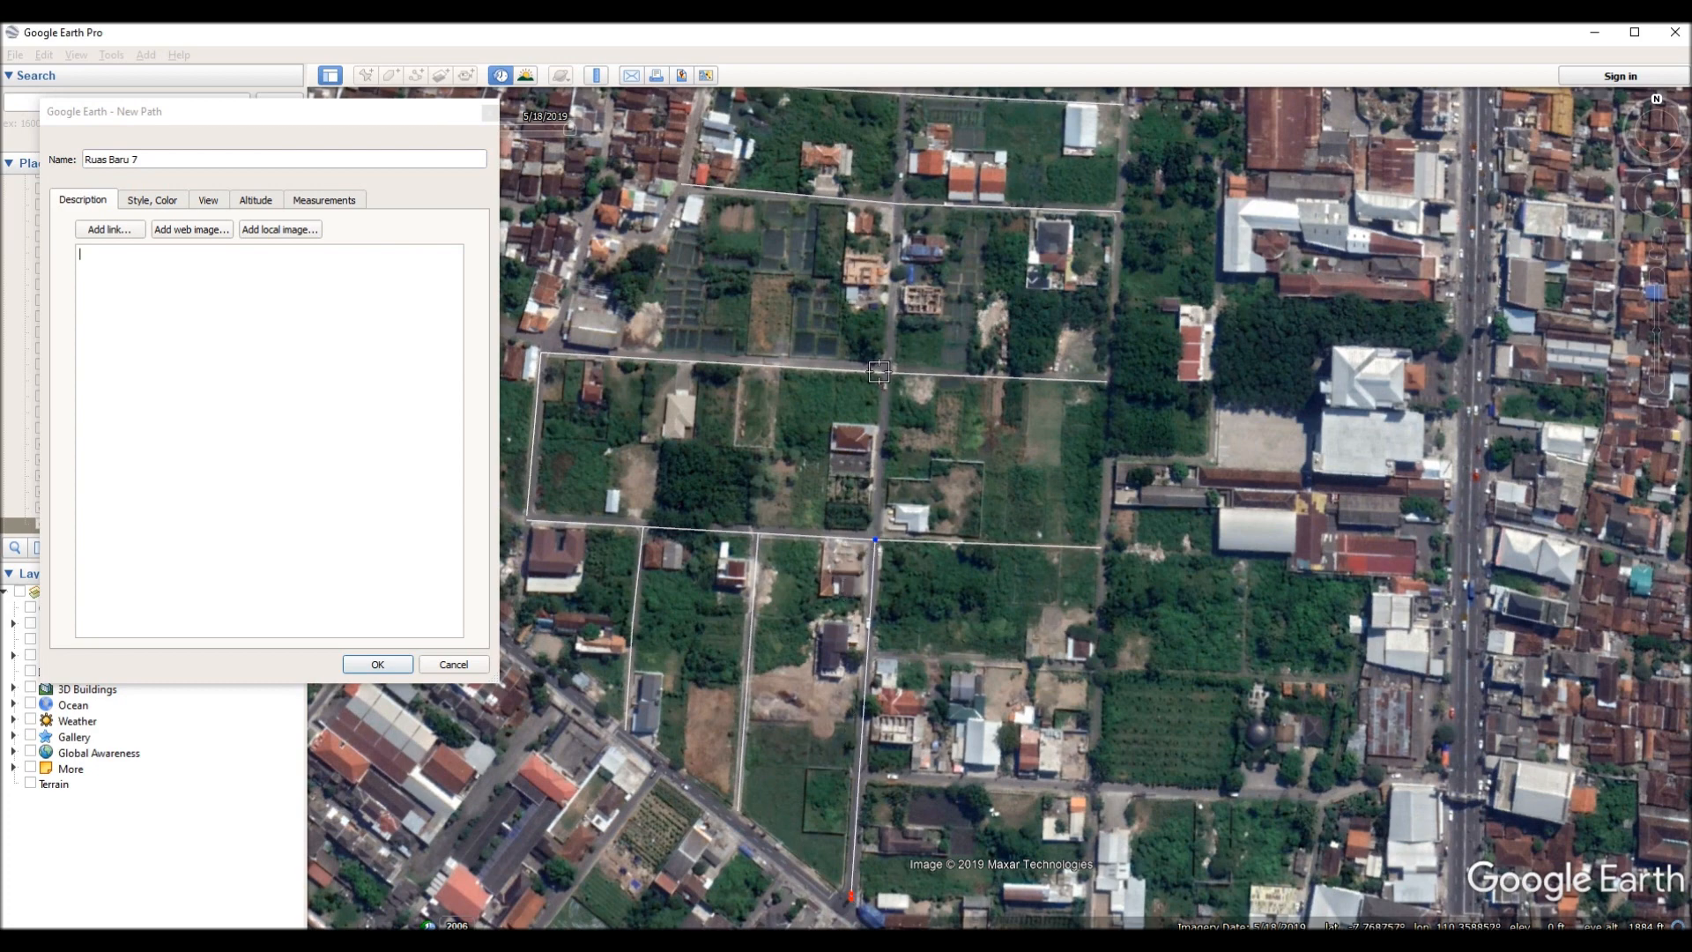
click(887, 371)
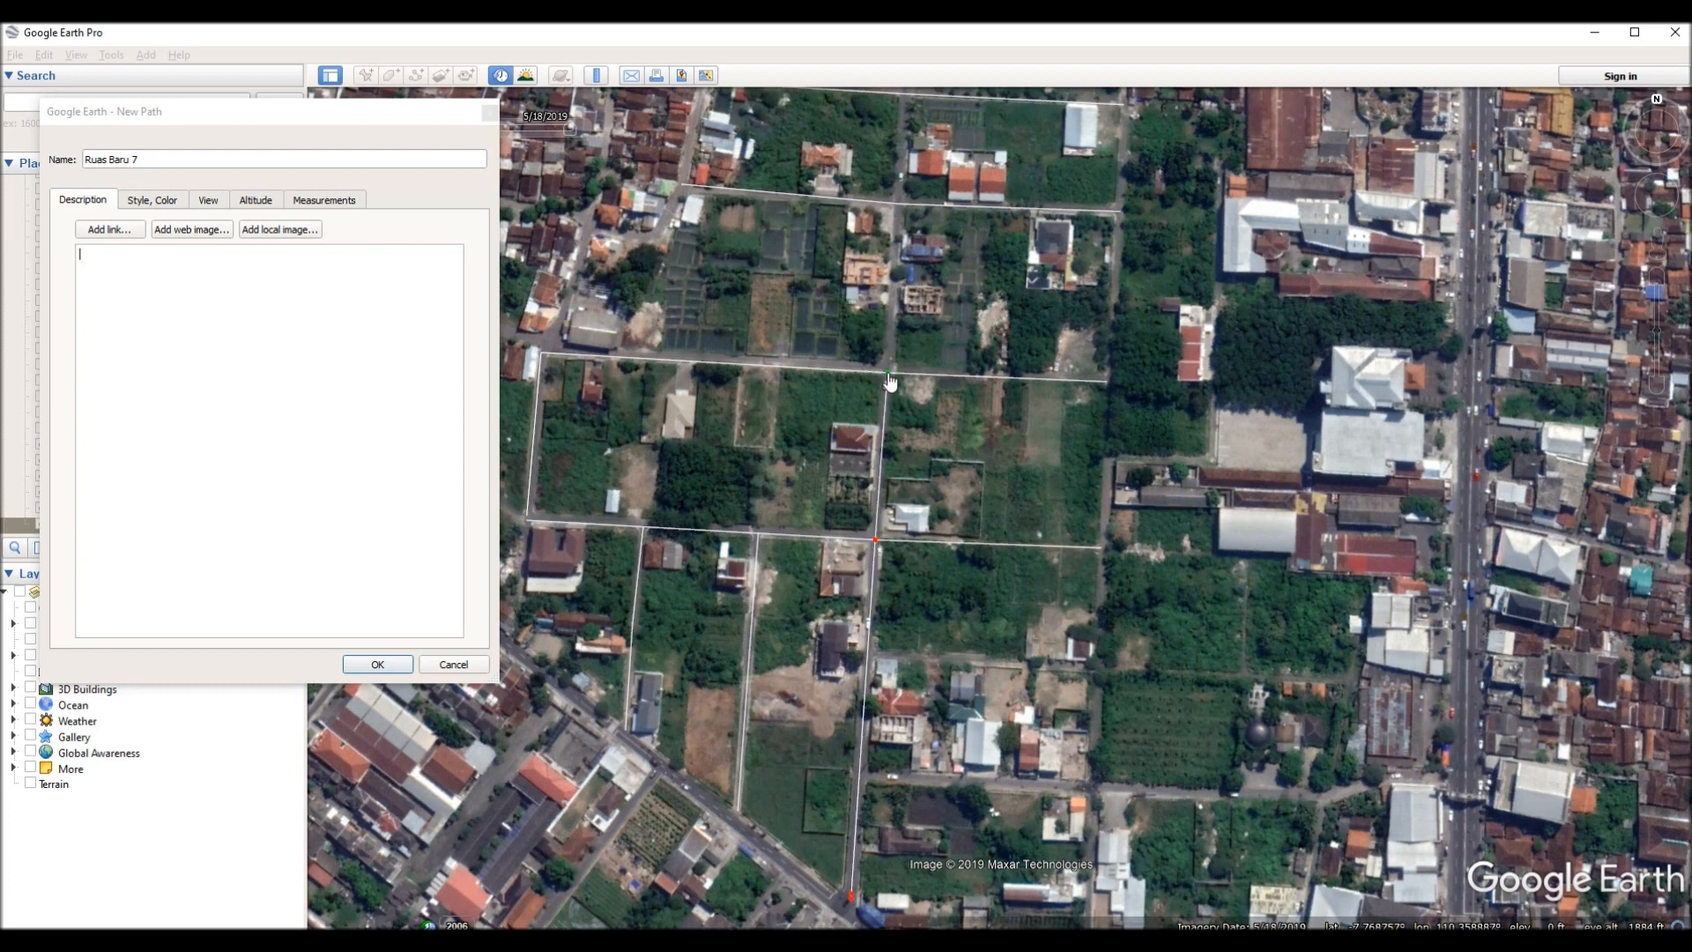
click(897, 203)
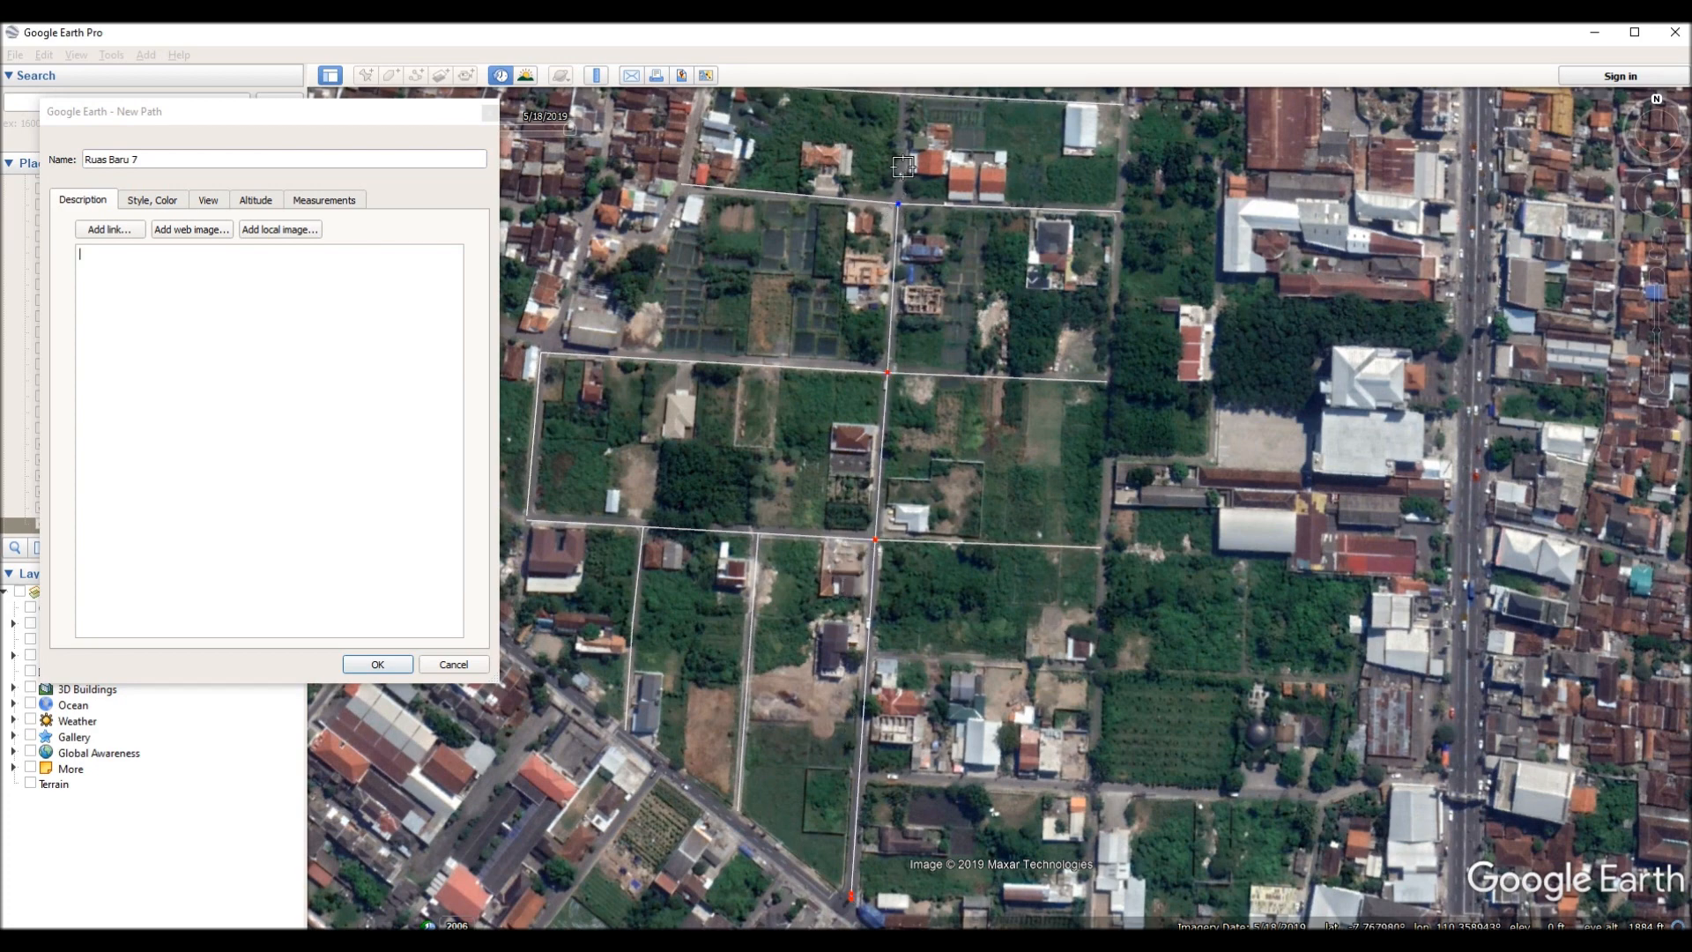
click(904, 94)
click(391, 663)
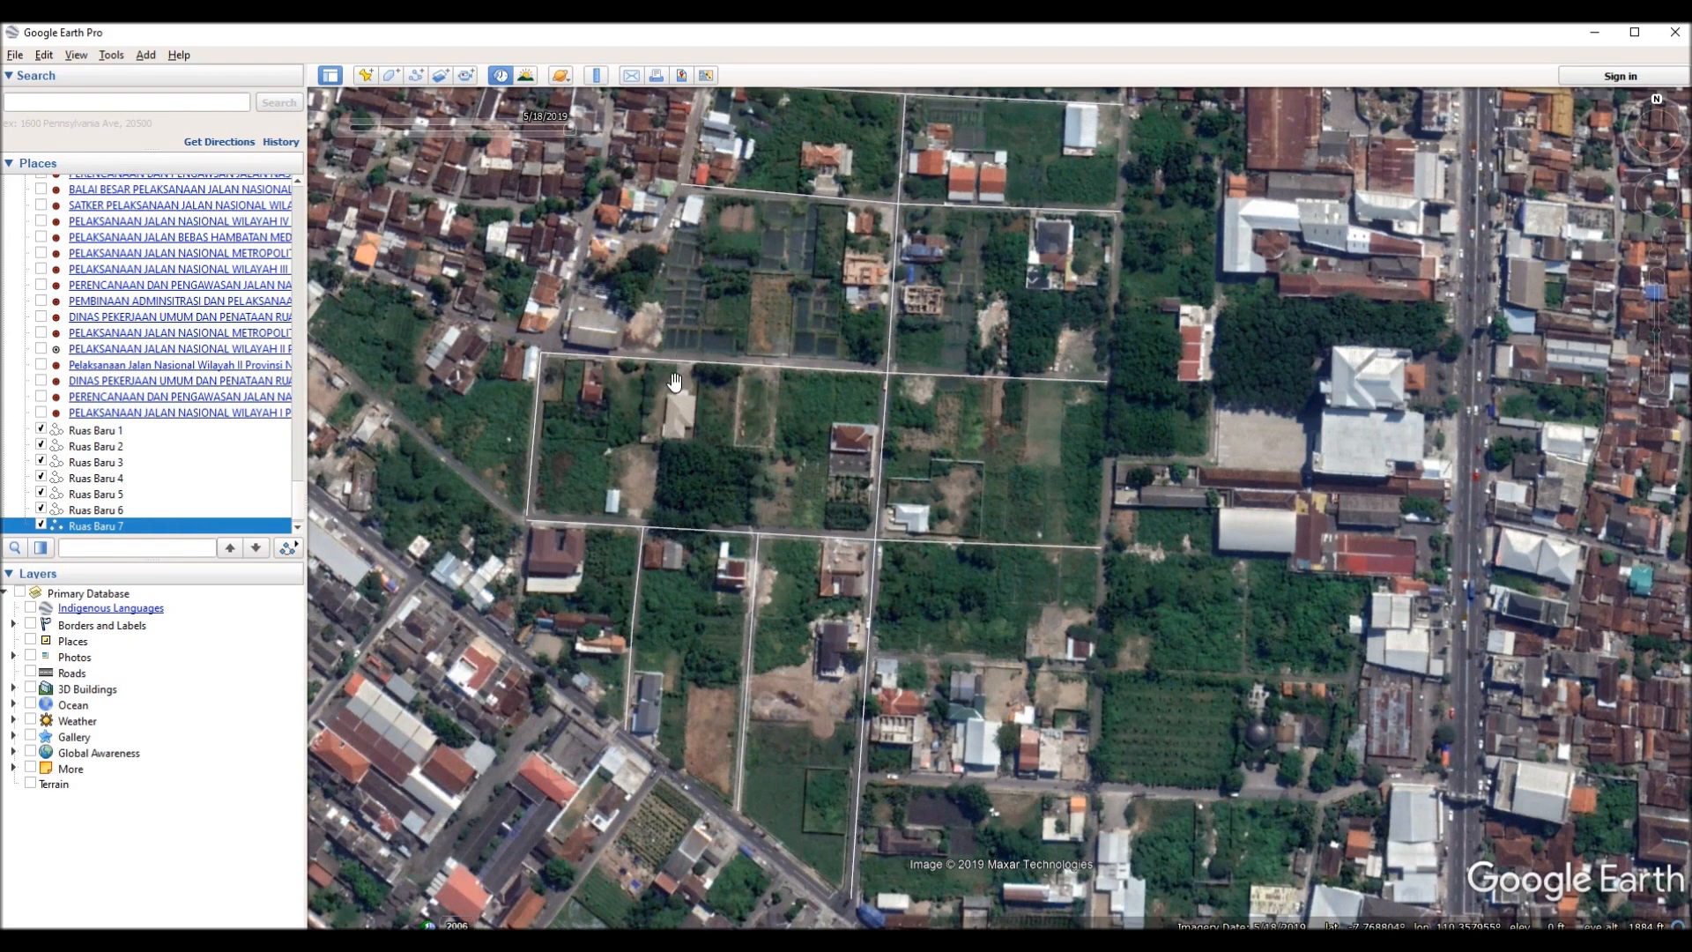
scroll(689, 445, down, 3)
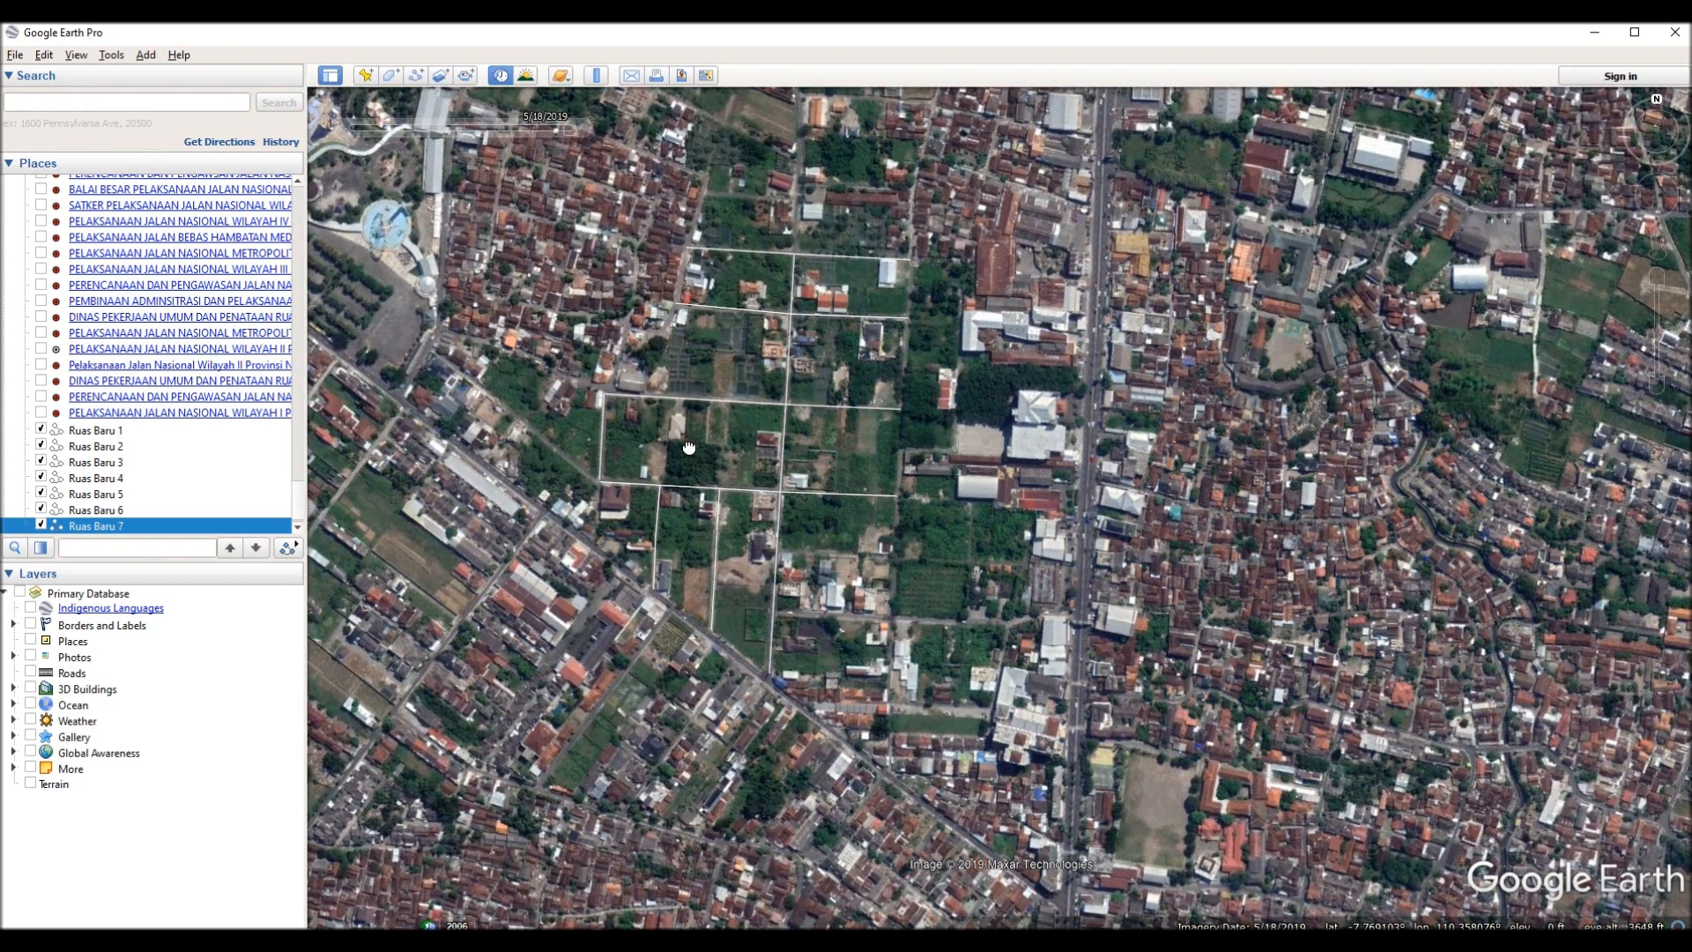
scroll(745, 463, up, 3)
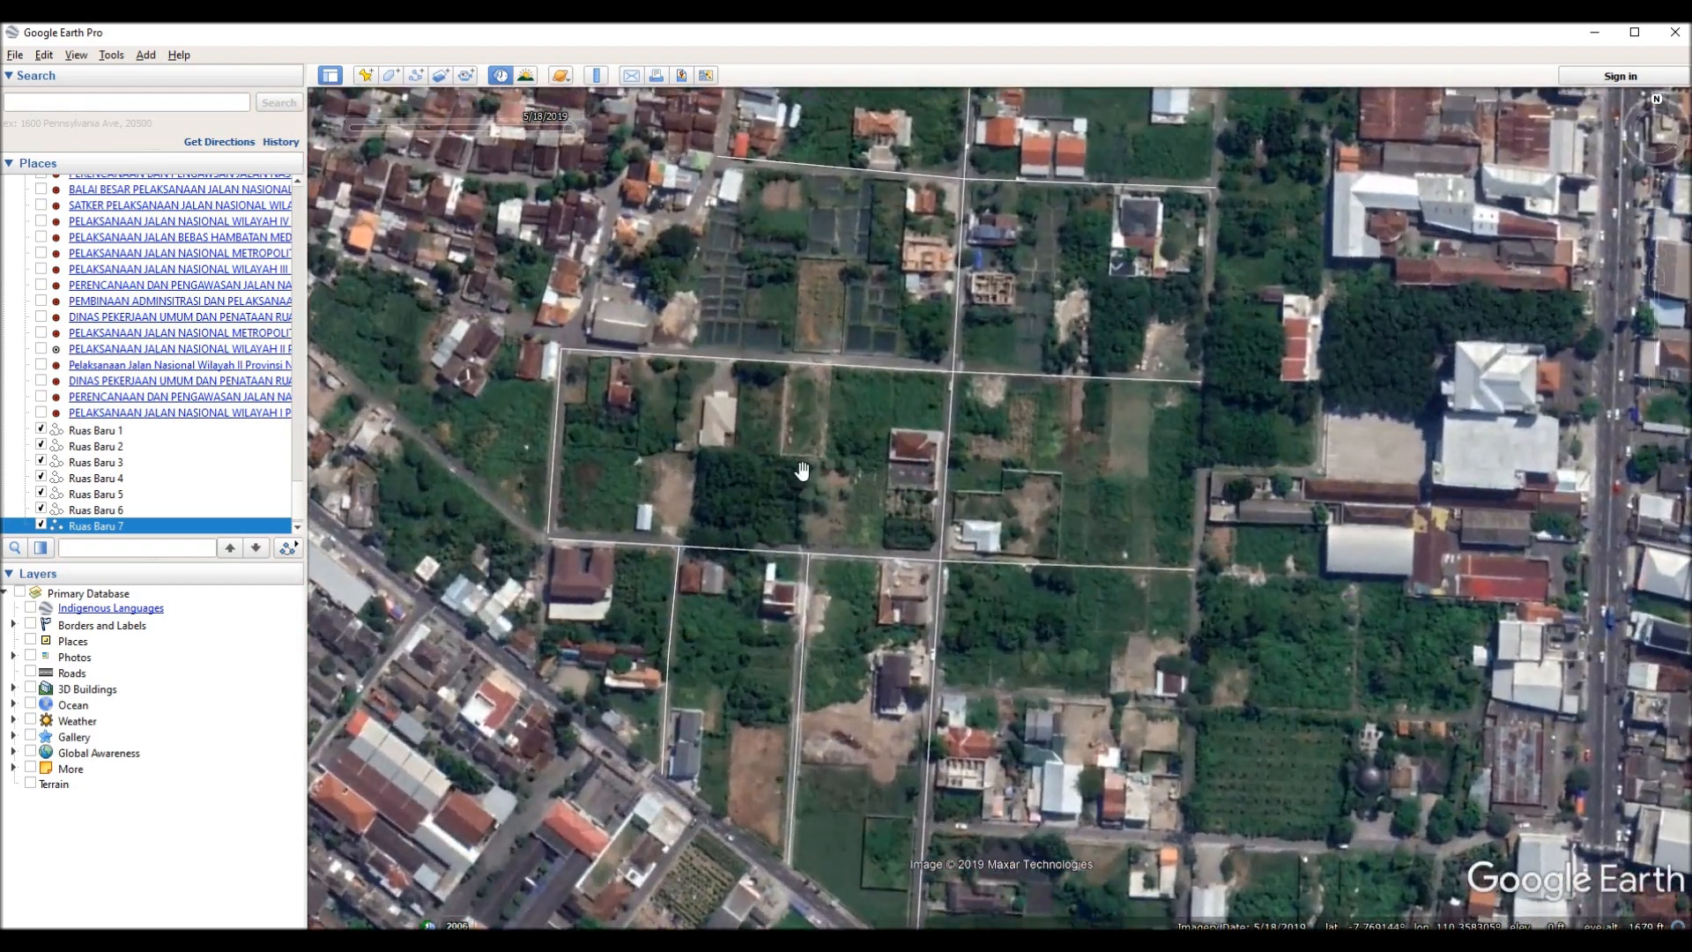
drag(800, 473, 851, 400)
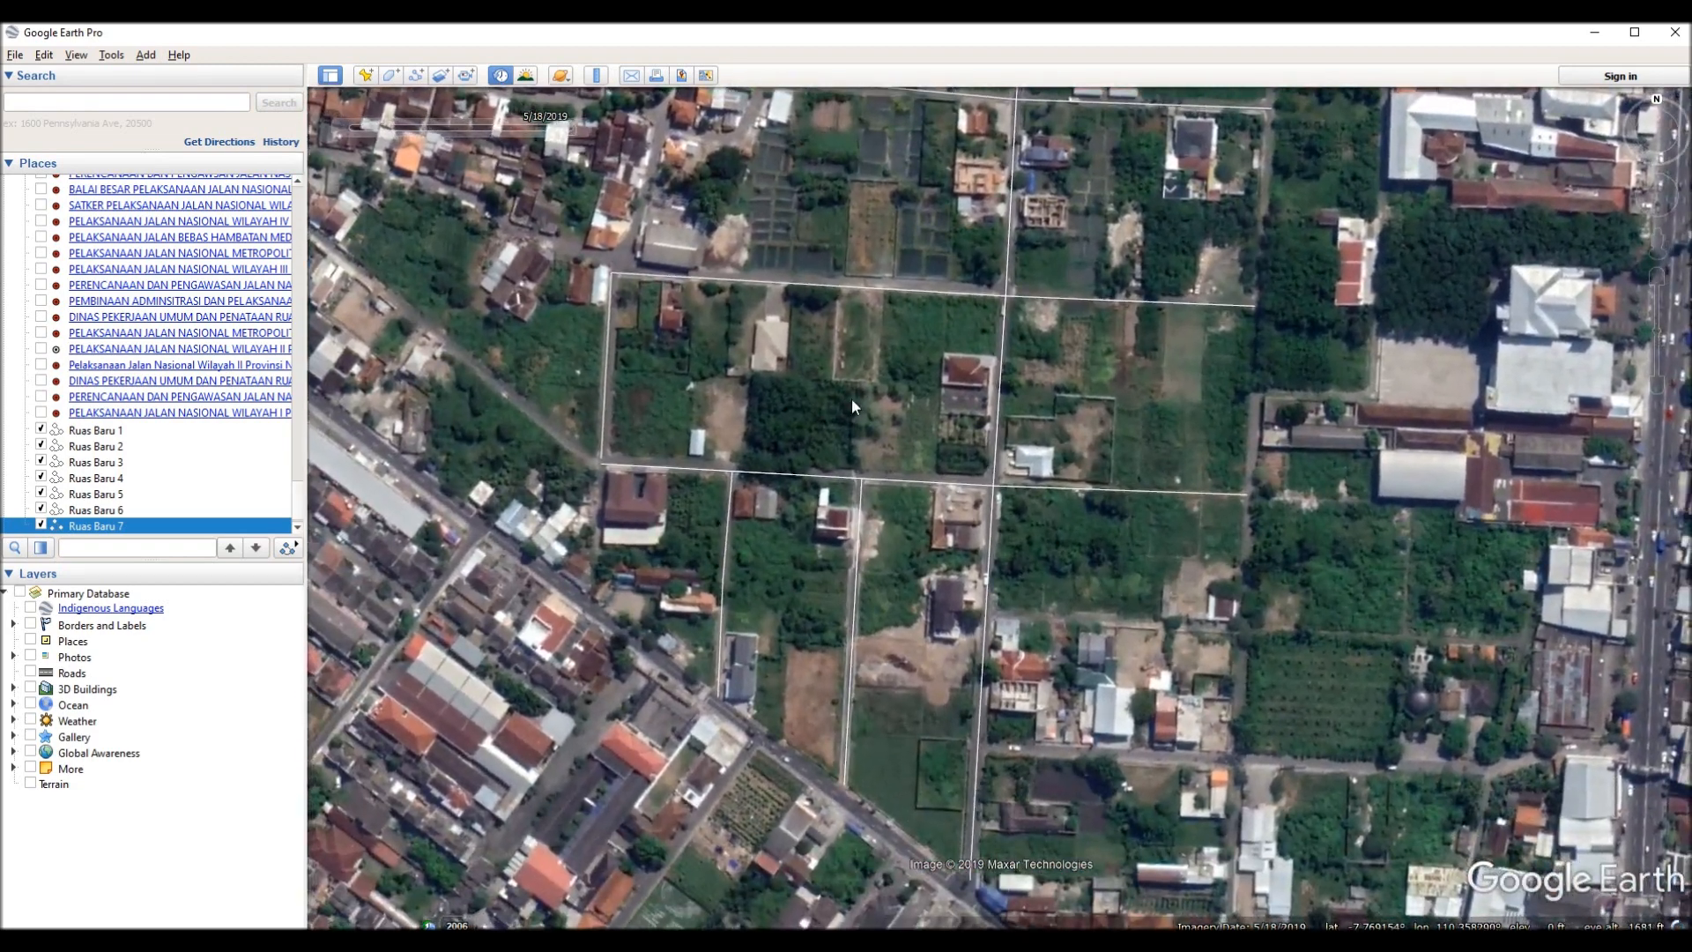
scroll(801, 447, down, 3)
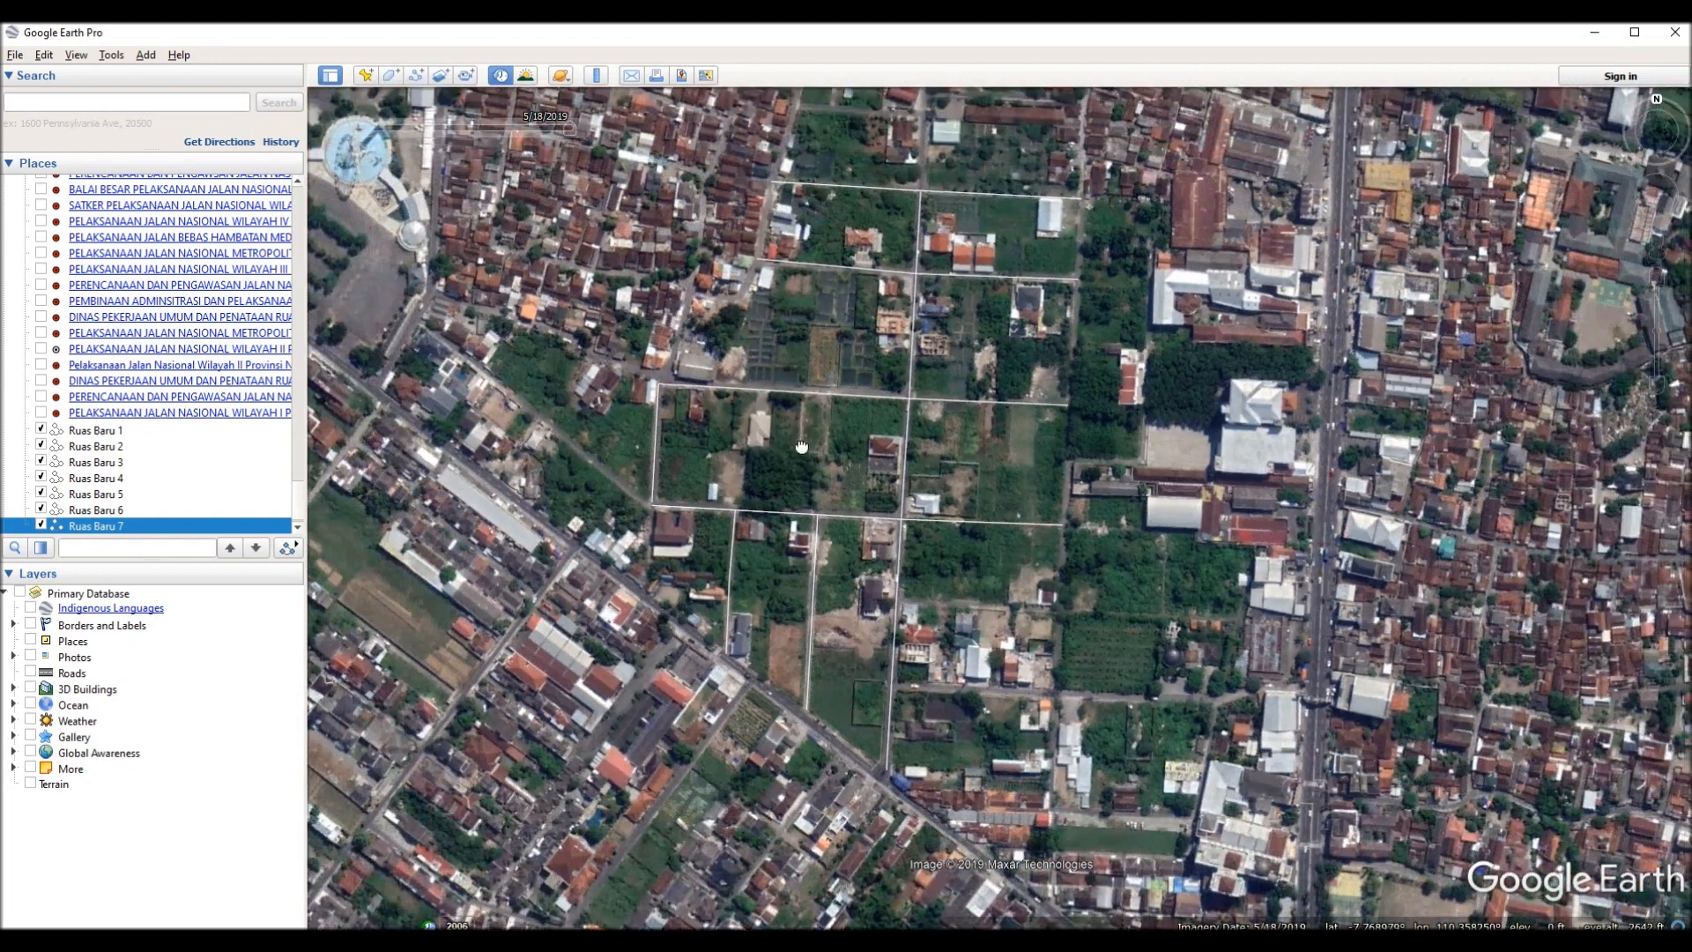
mouse_move(801, 447)
mouse_down()
mouse_move(797, 465)
mouse_move(770, 452)
mouse_up()
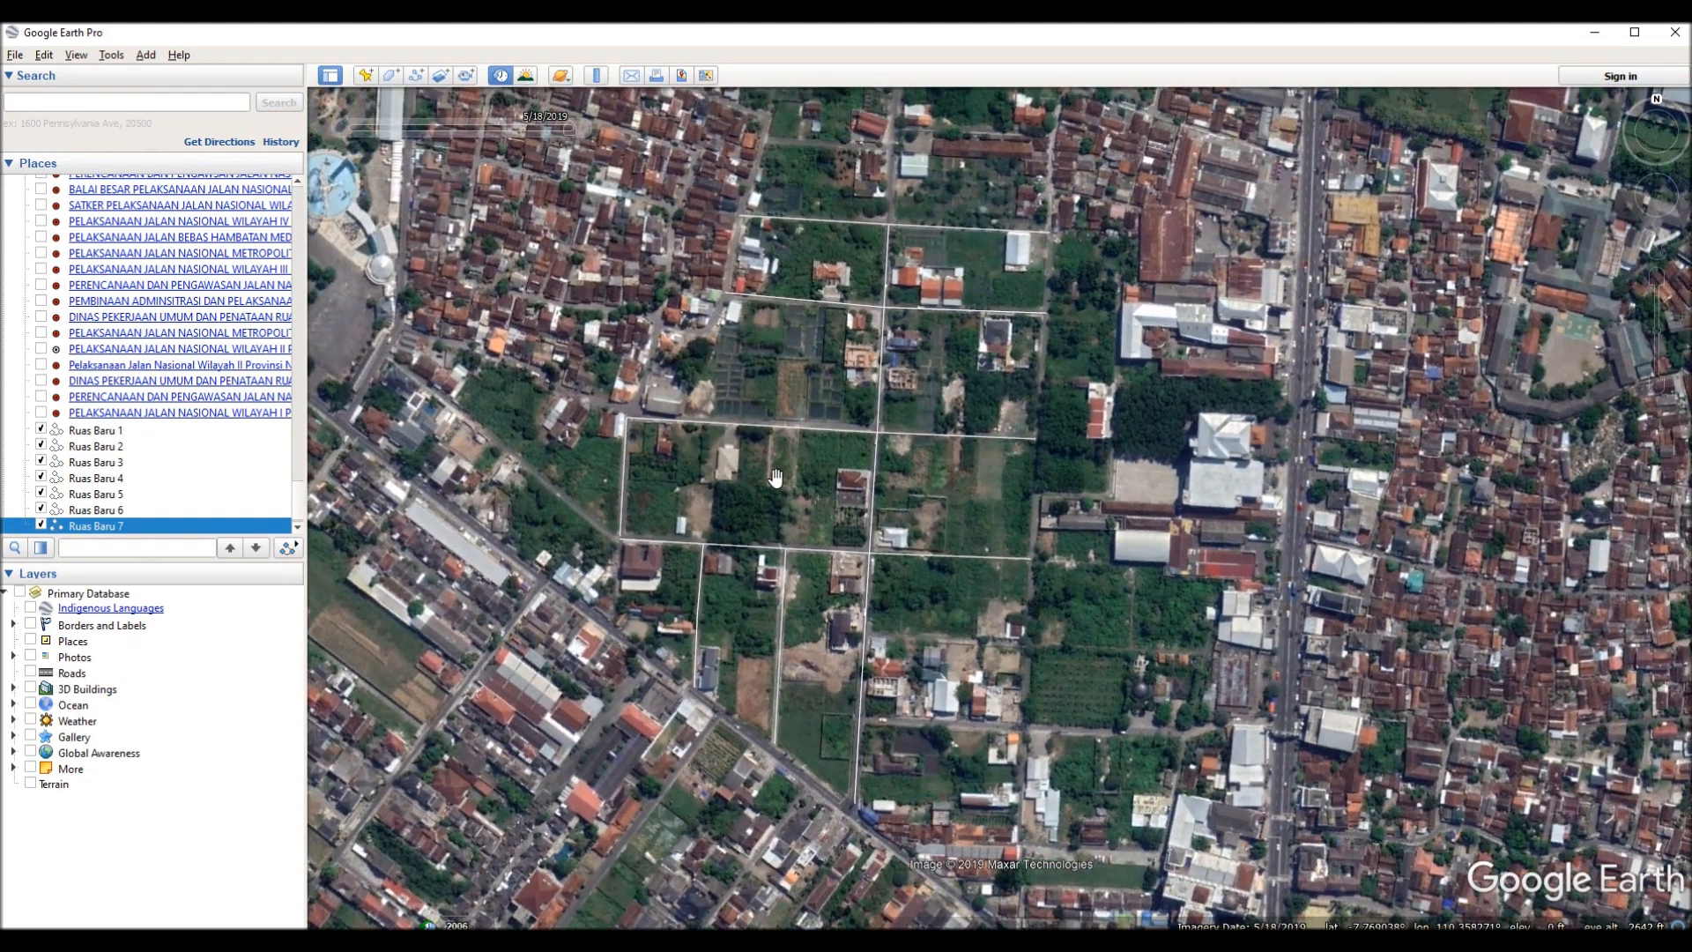
Move all seven paths, Ruas Baru 1 through Ruas Baru 7, into the Temporary Places folder.
click(112, 432)
shift+click(112, 526)
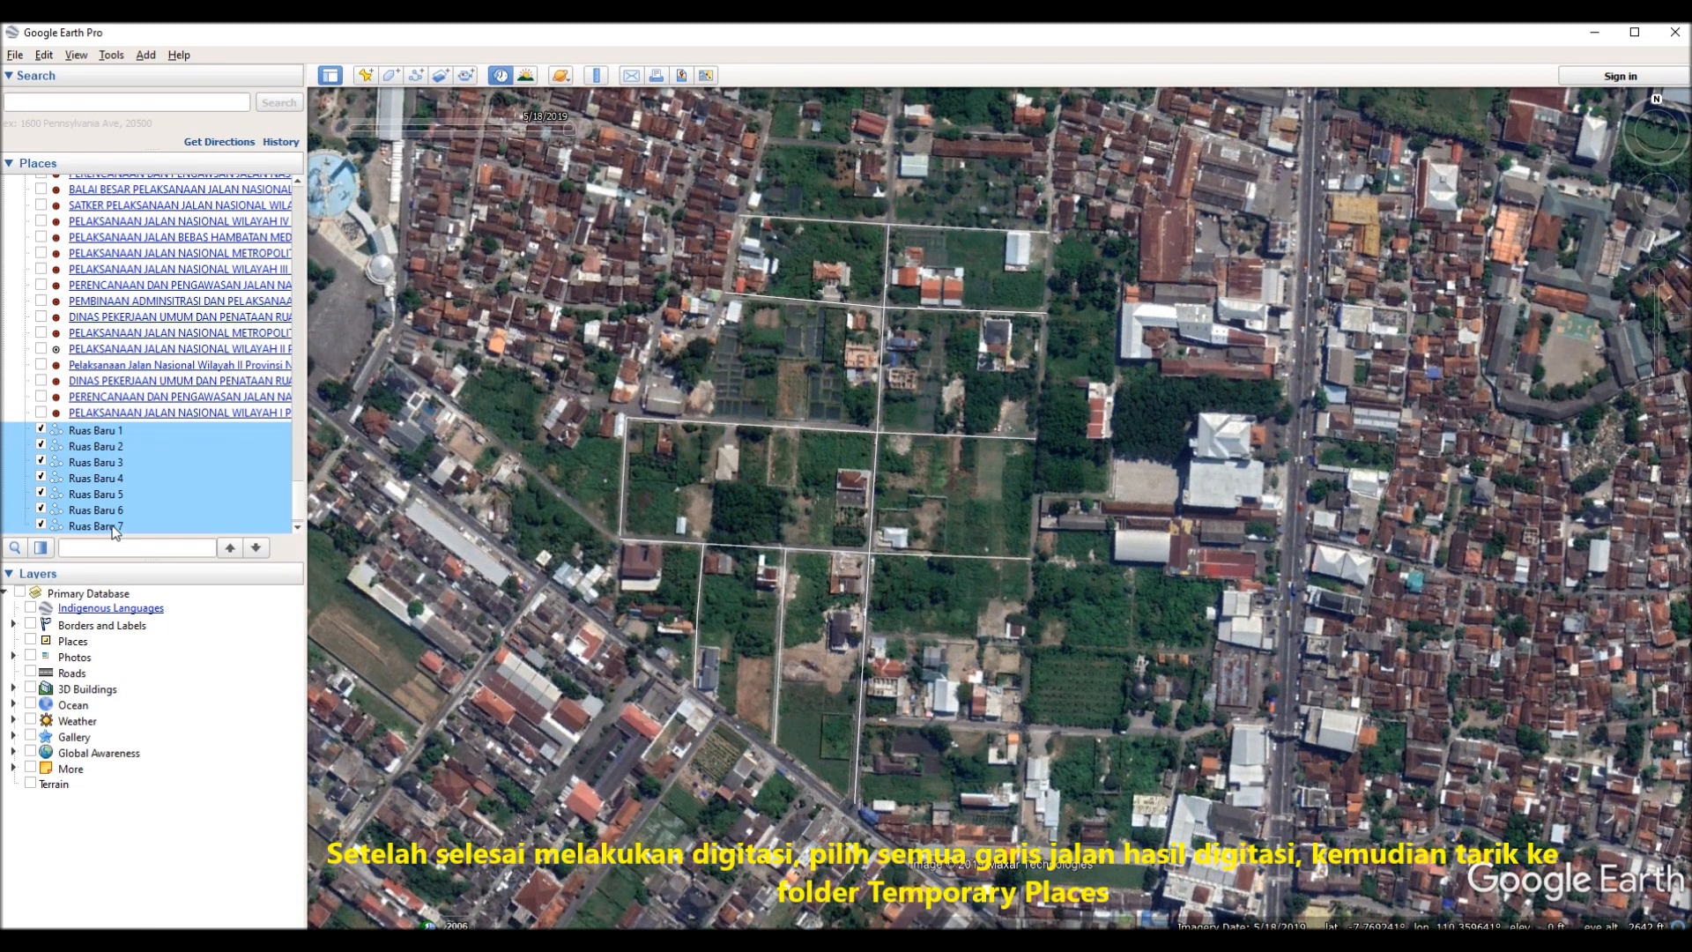
drag(167, 477, 60, 529)
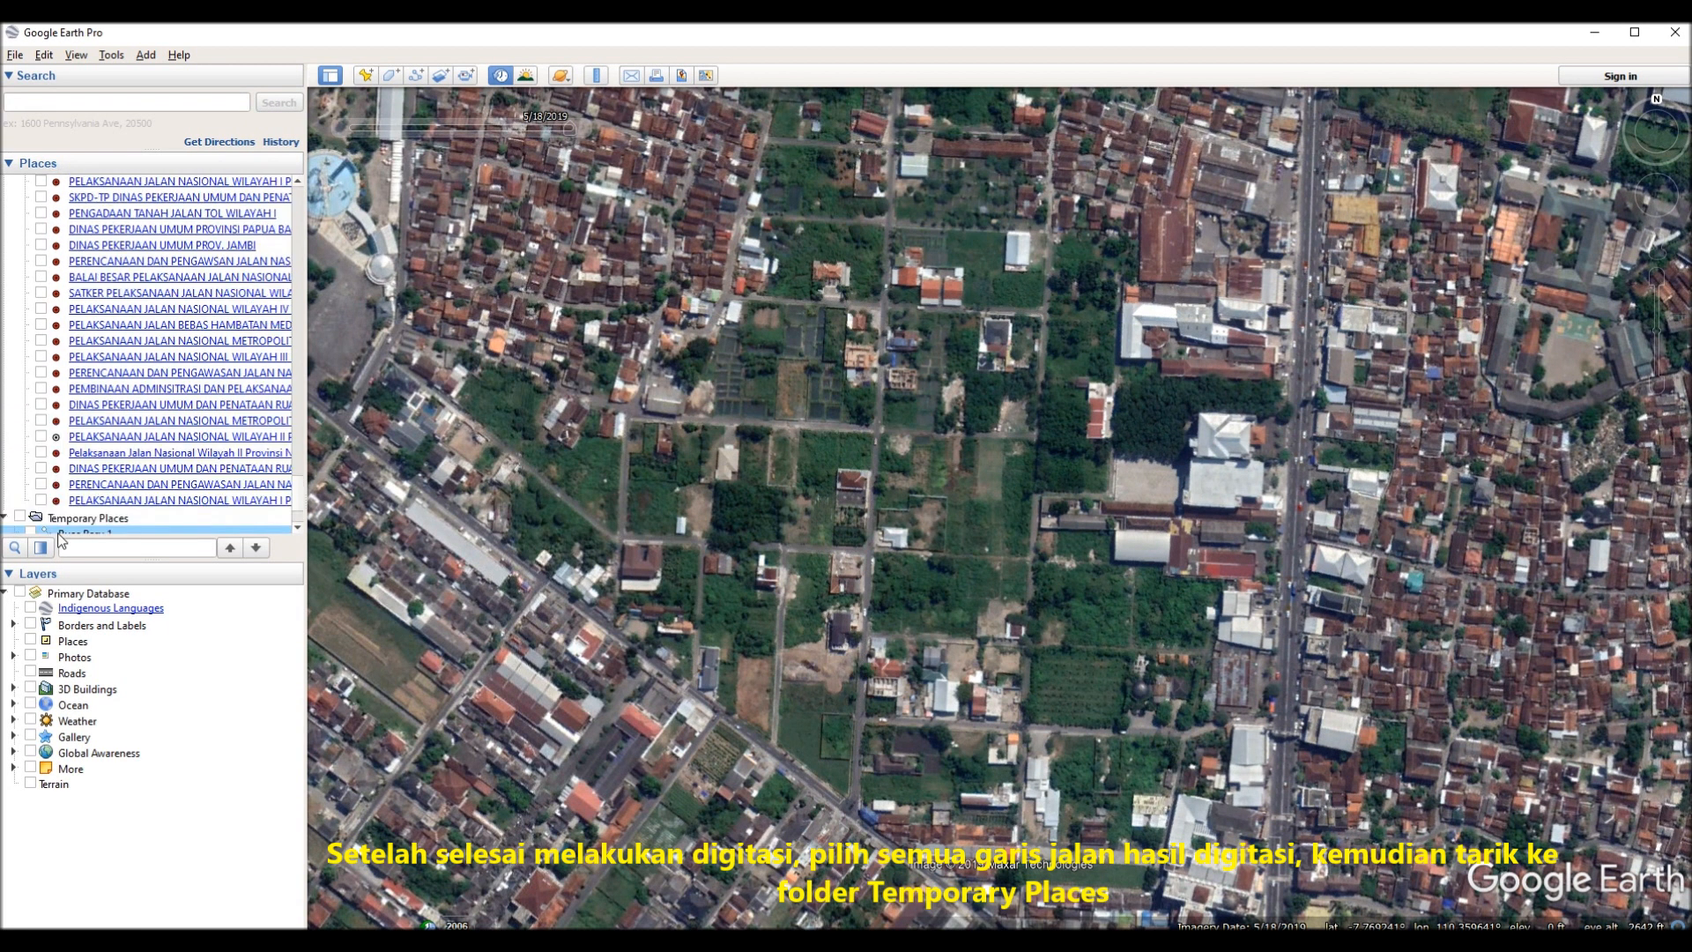
scroll(71, 474, down, 3)
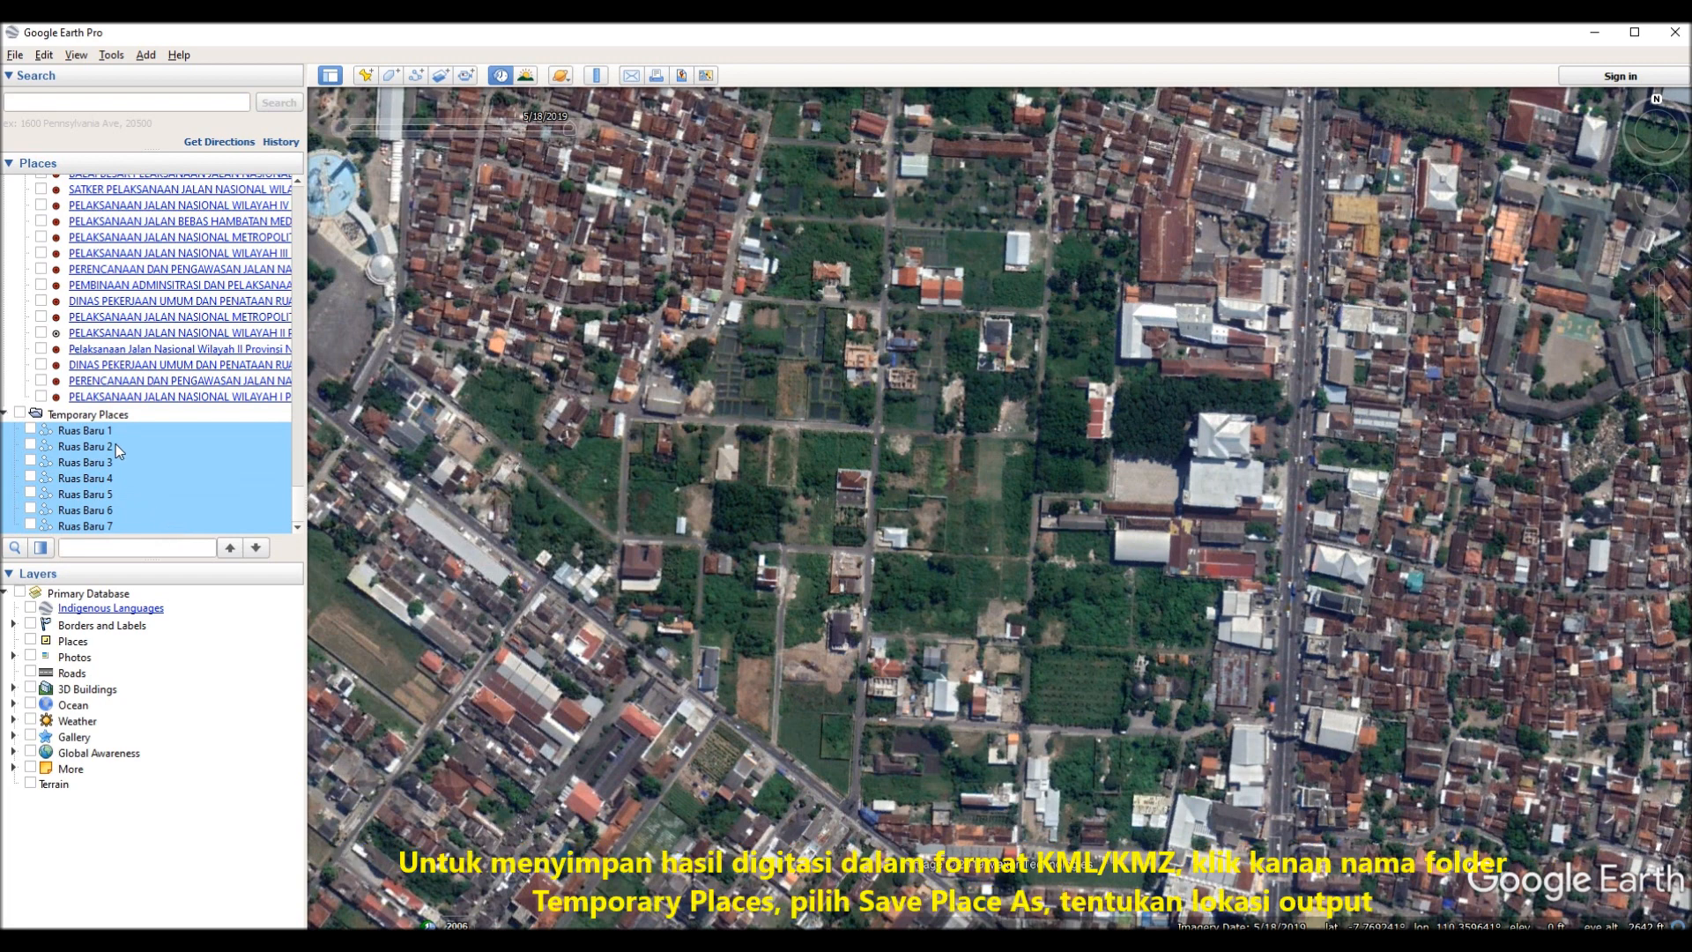
Save the Temporary Places folder as RUASJALANBARU.kmz on the Workspace_1 (G:) drive.
right_click(64, 414)
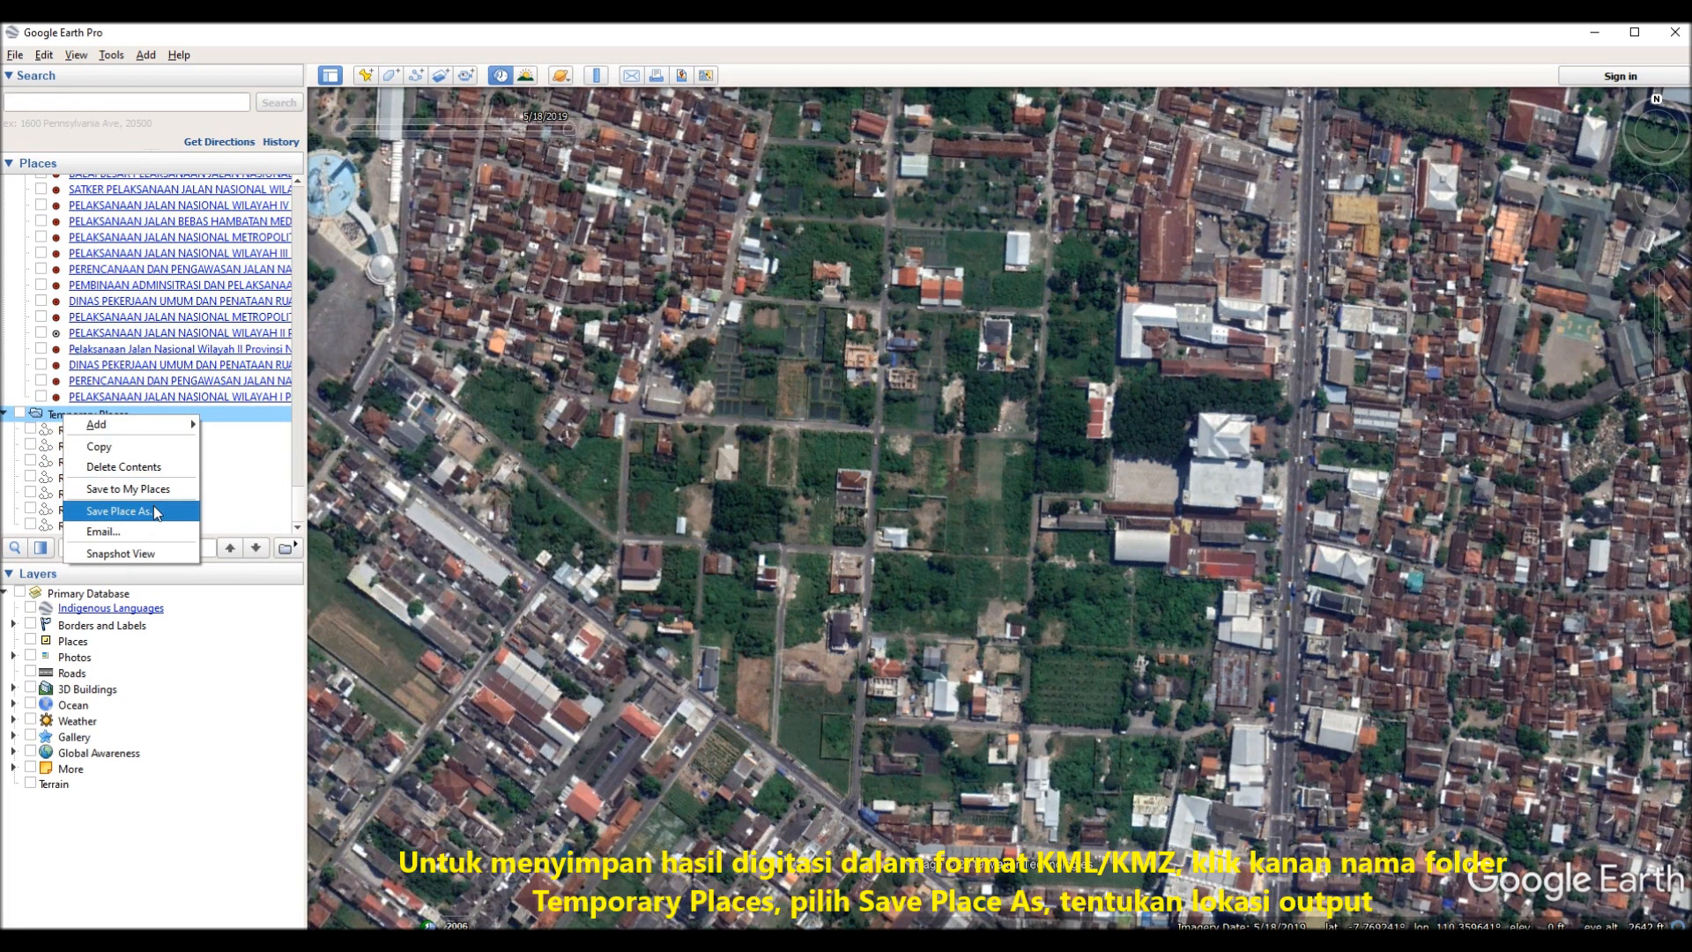
click(156, 511)
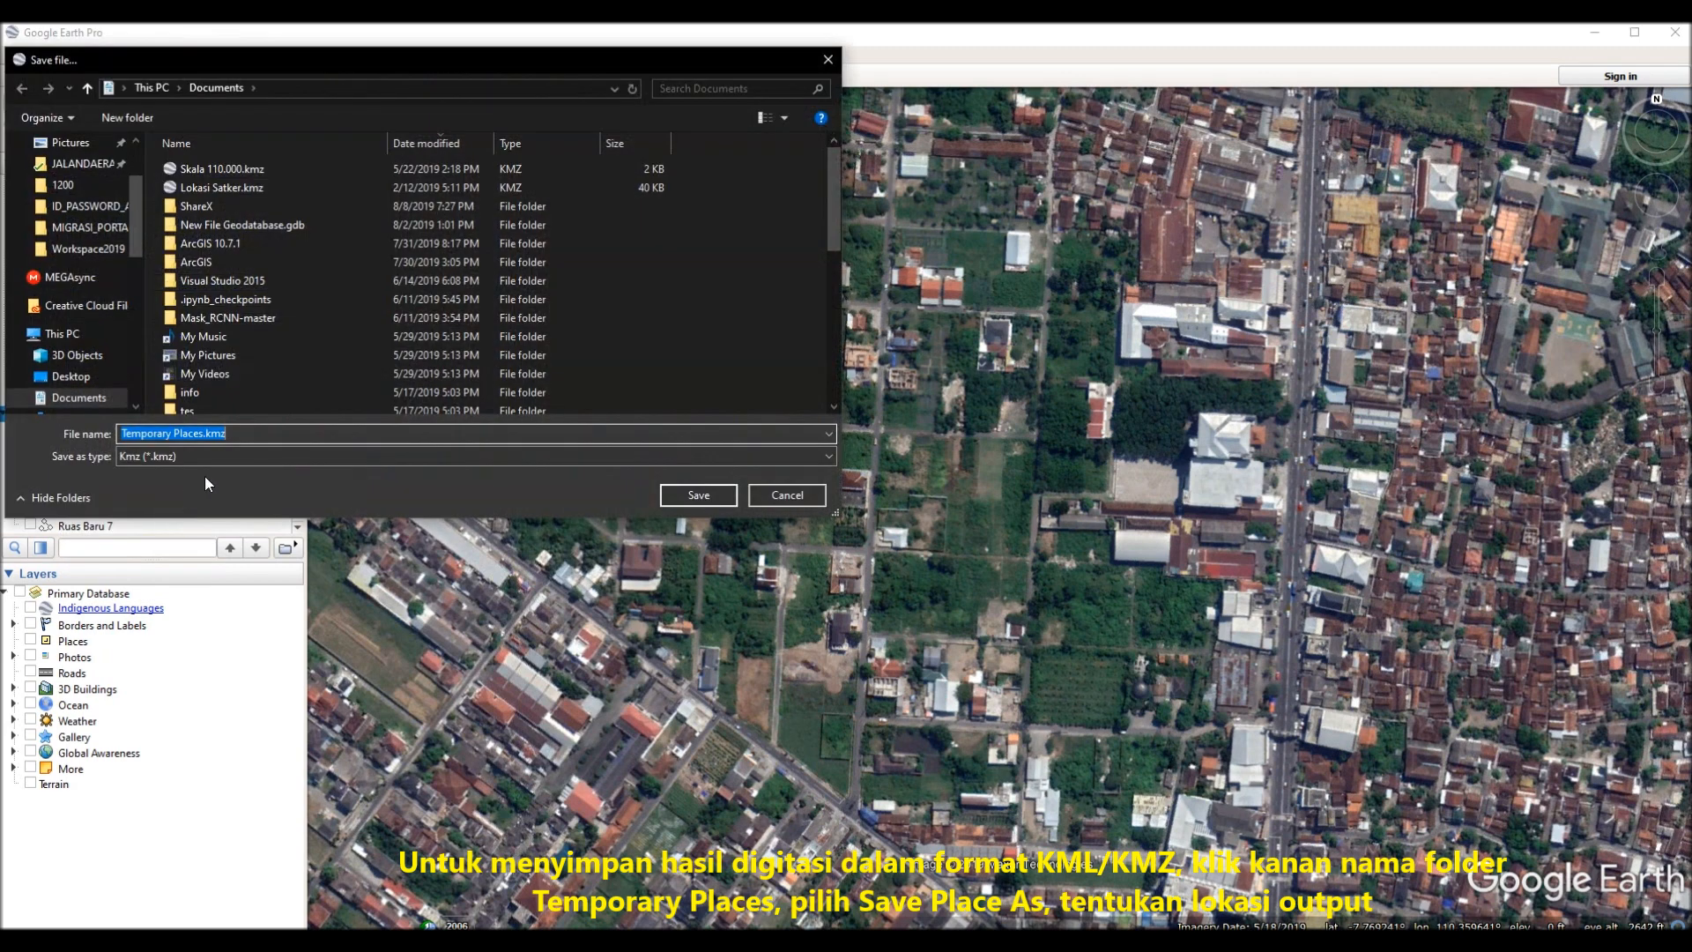
click(221, 458)
click(220, 454)
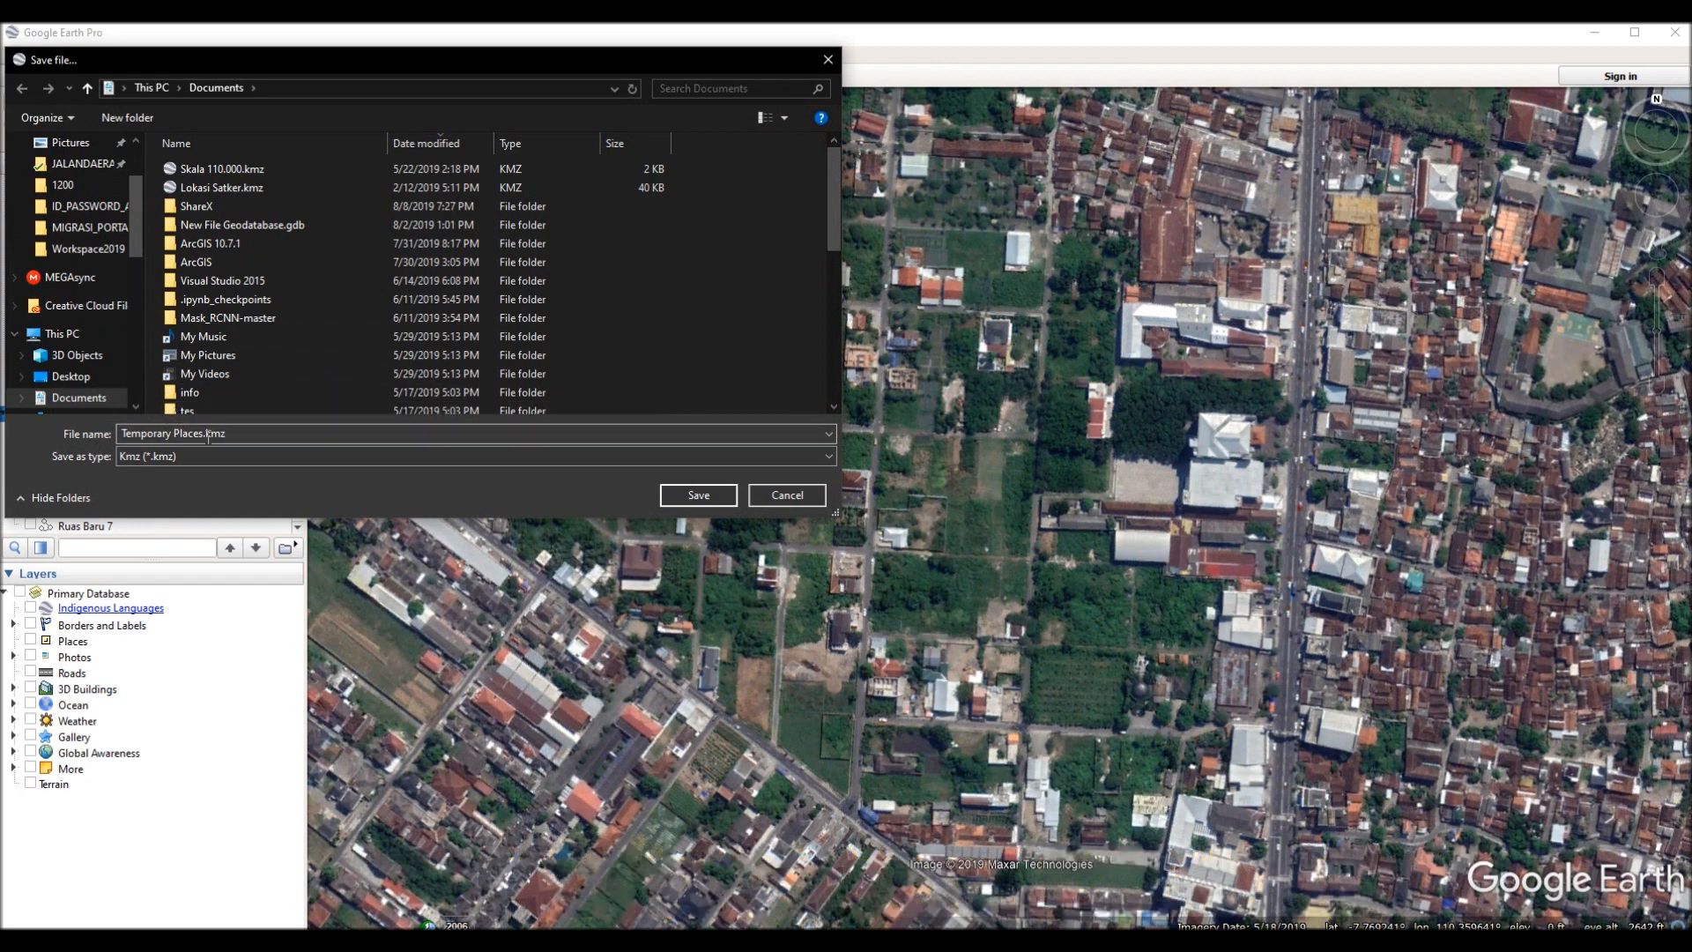
scroll(88, 366, down, 5)
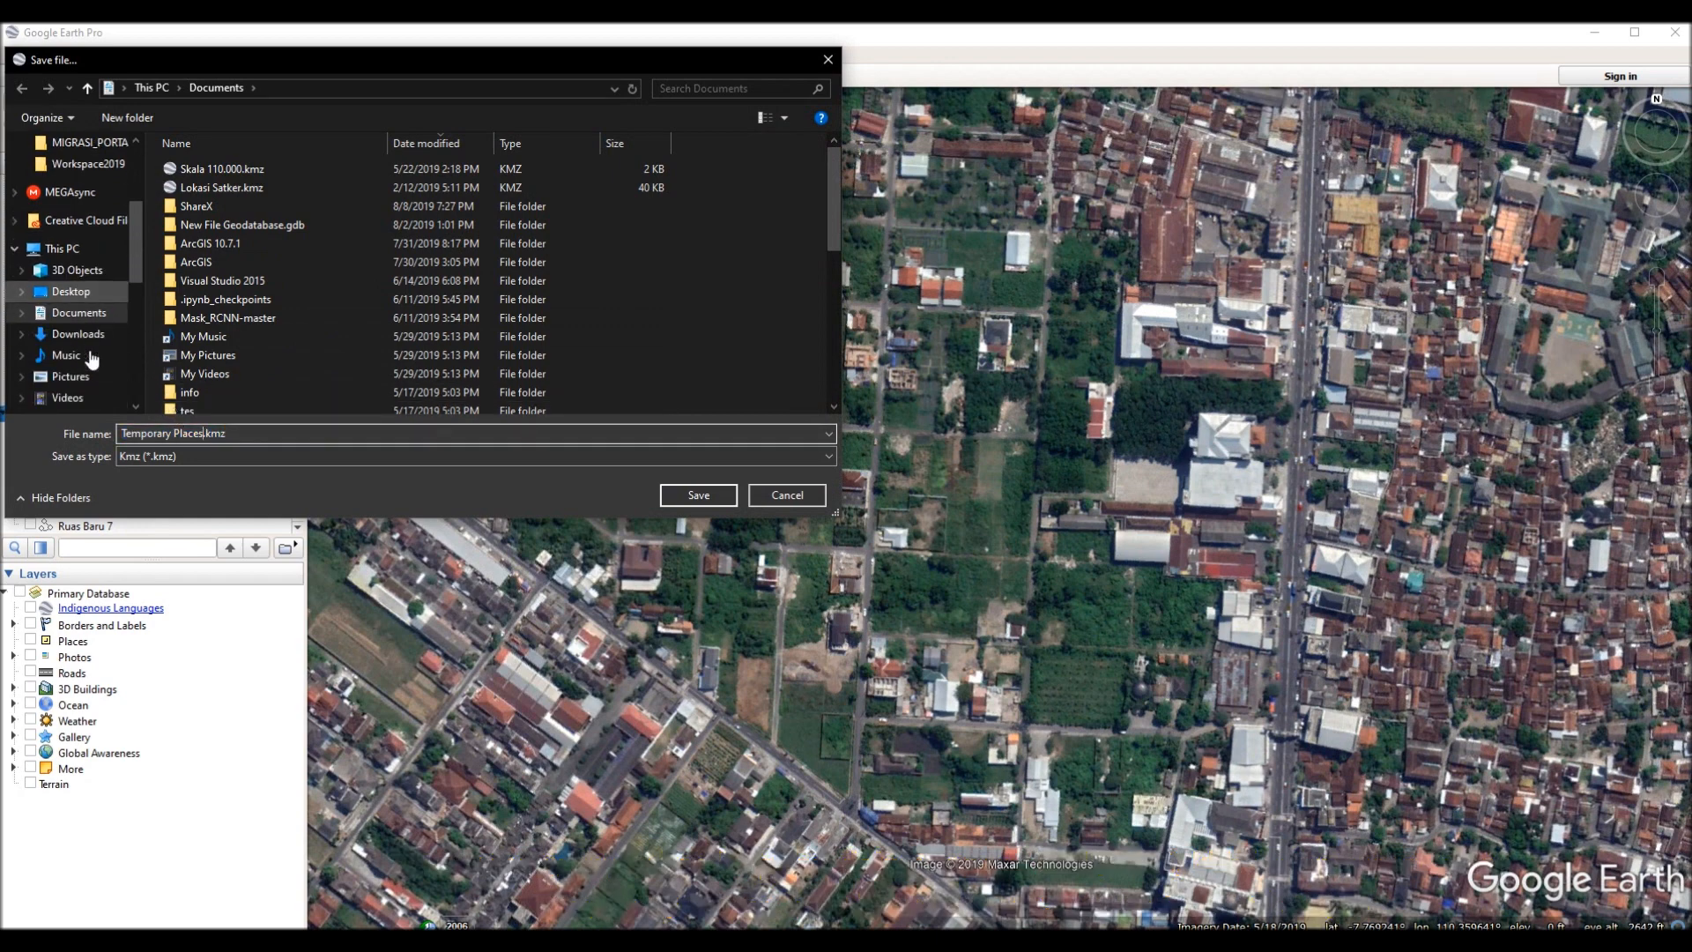
click(84, 249)
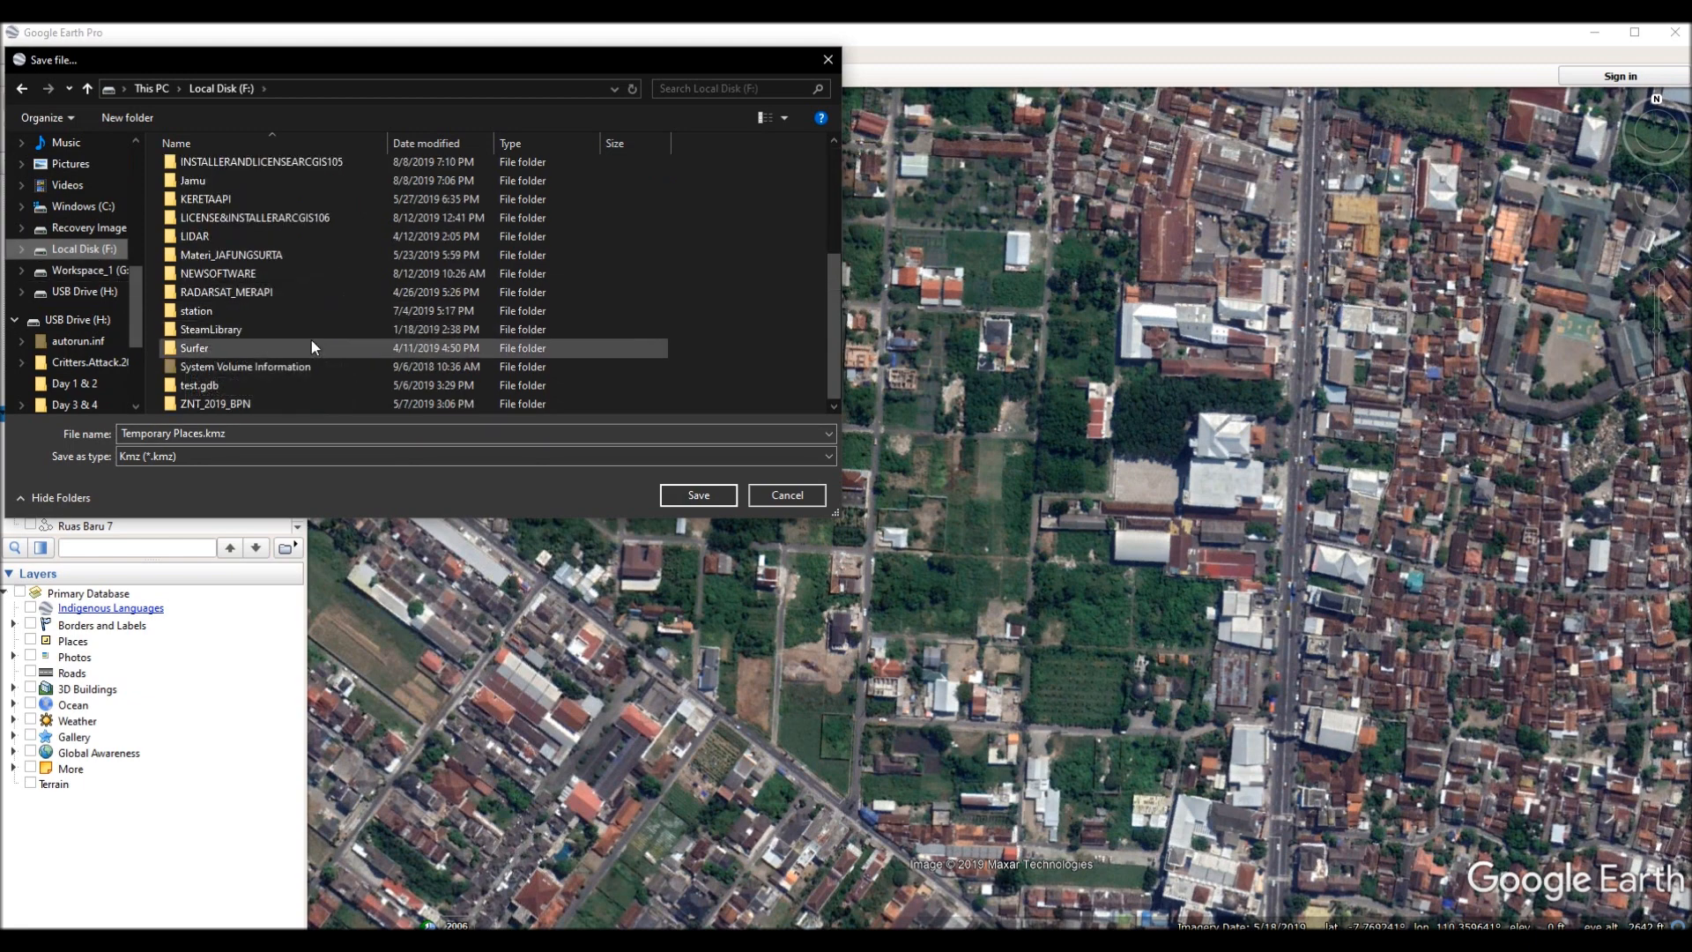
click(97, 272)
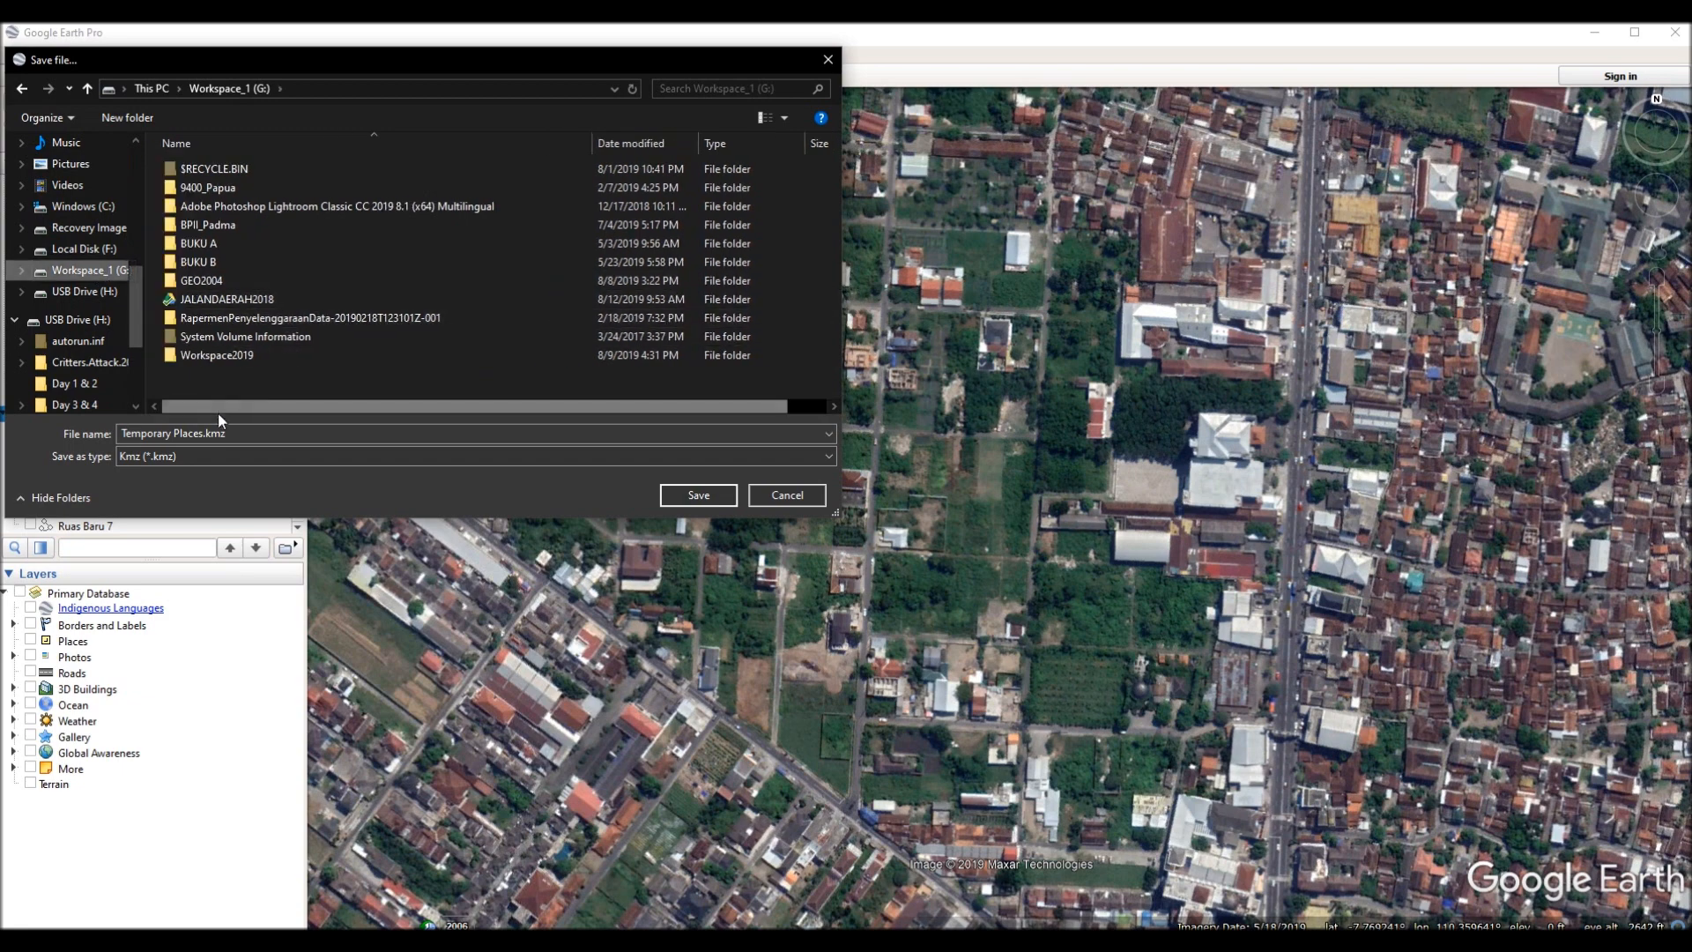
click(198, 435)
drag(205, 434, 60, 442)
text(RUASJALANBARU)
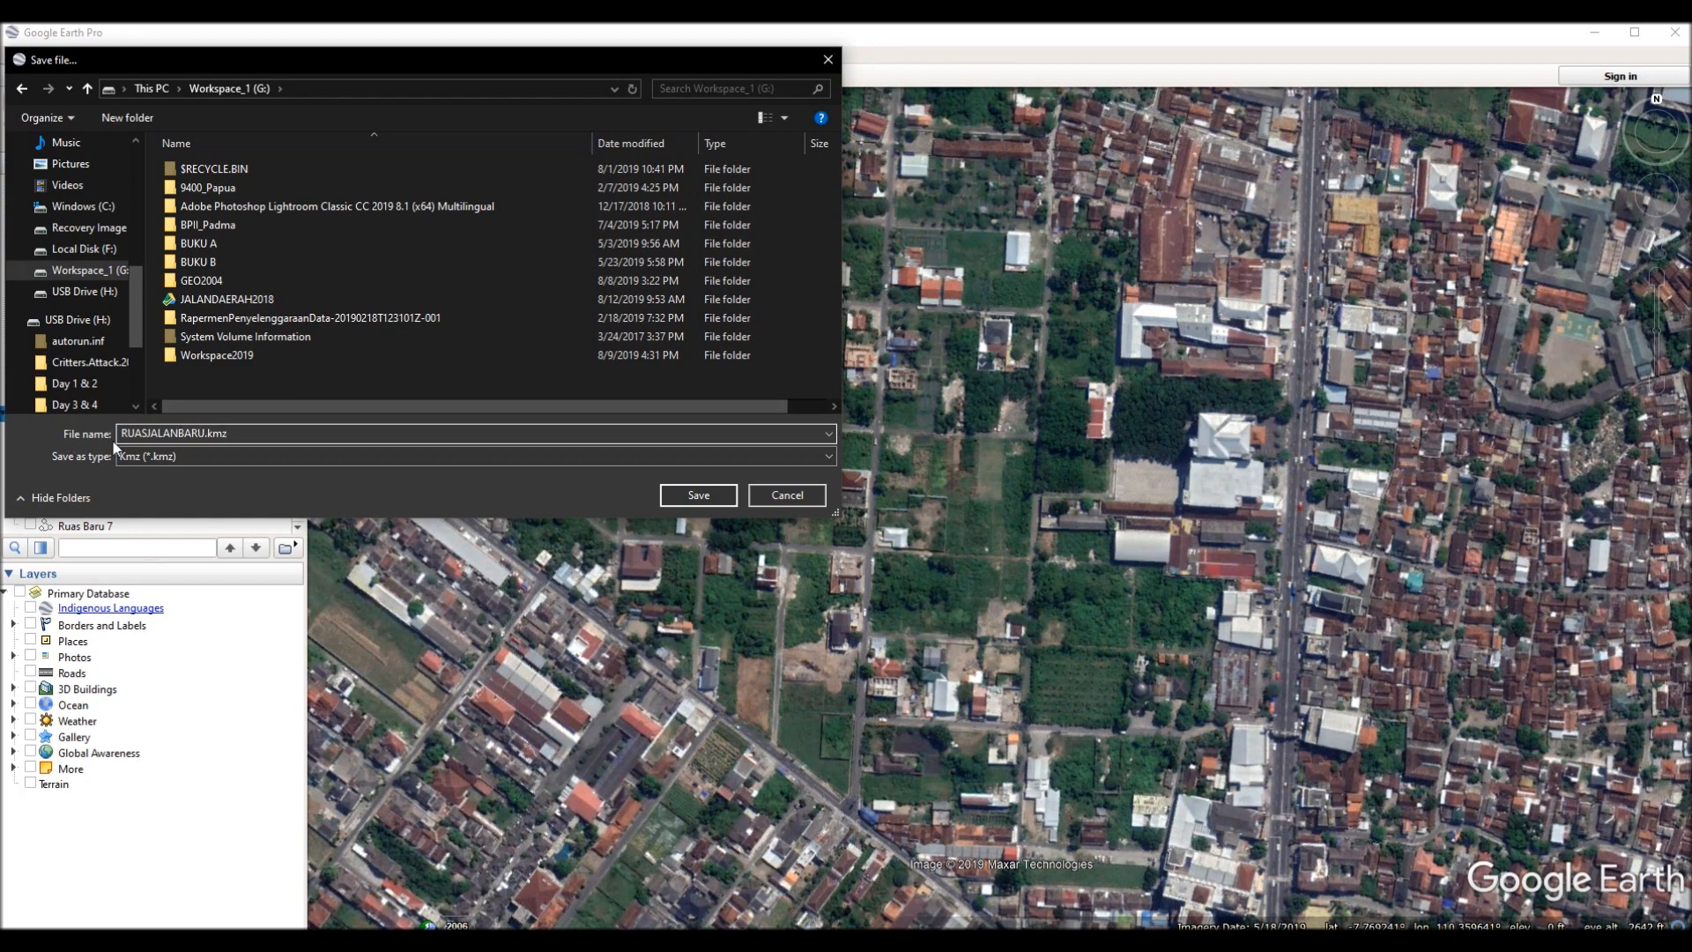
click(689, 494)
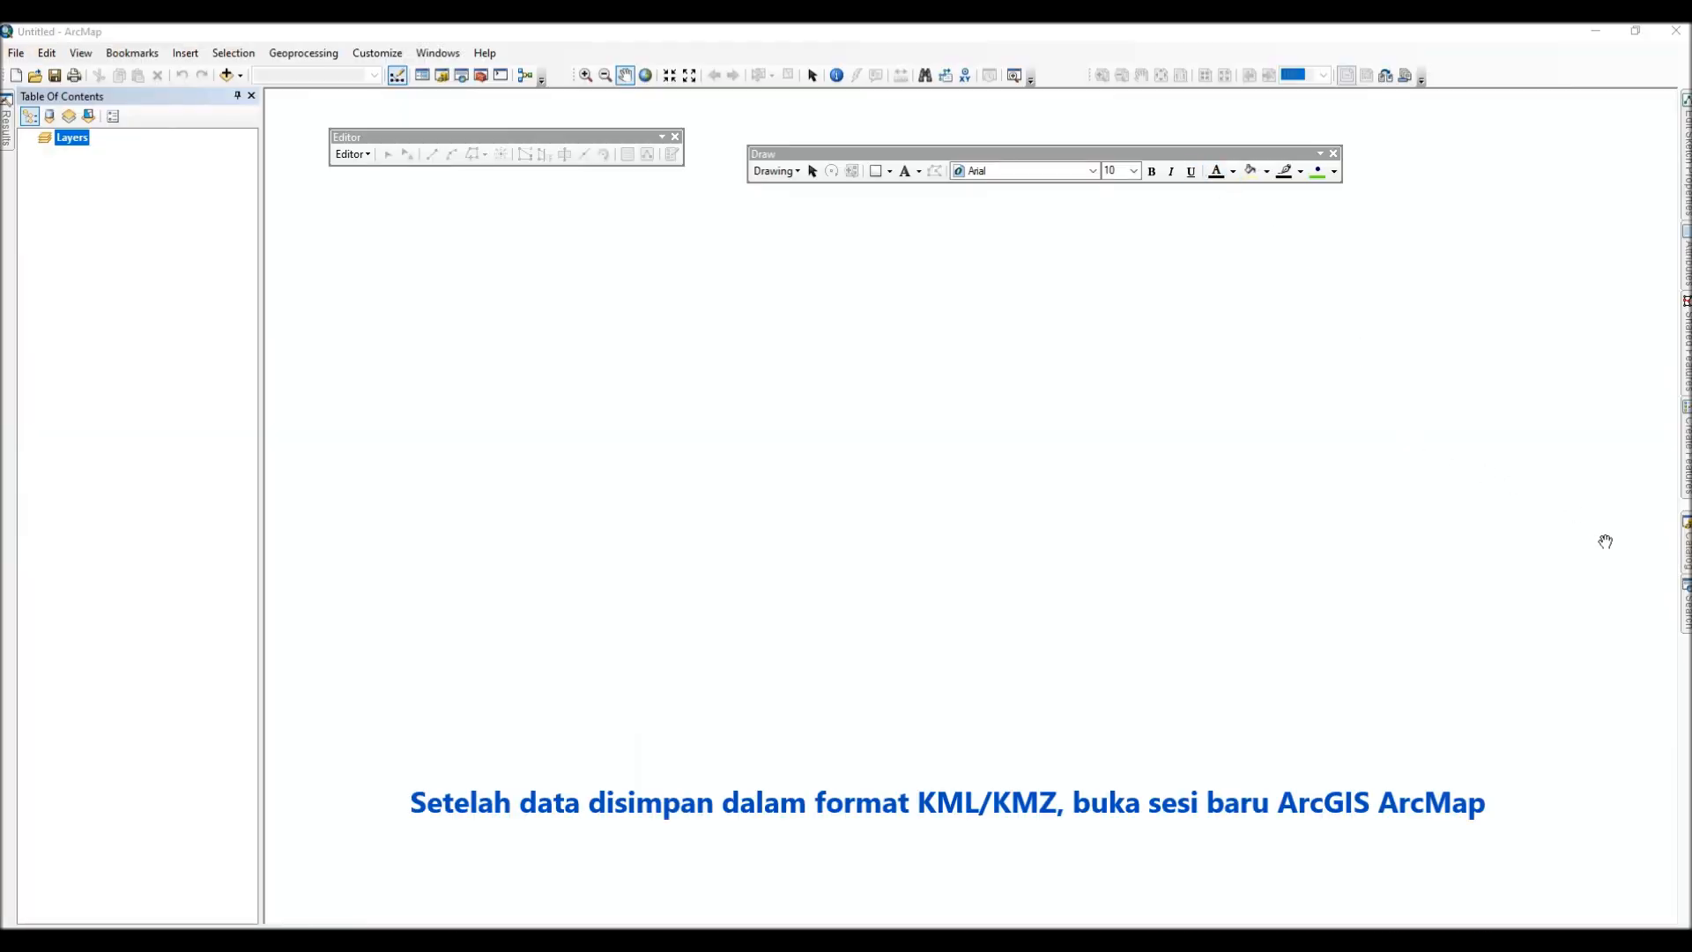
Switch to ArcMap and open the KML To Layer tool from the From KML toolset of the system Conversion Tools.
click(1684, 546)
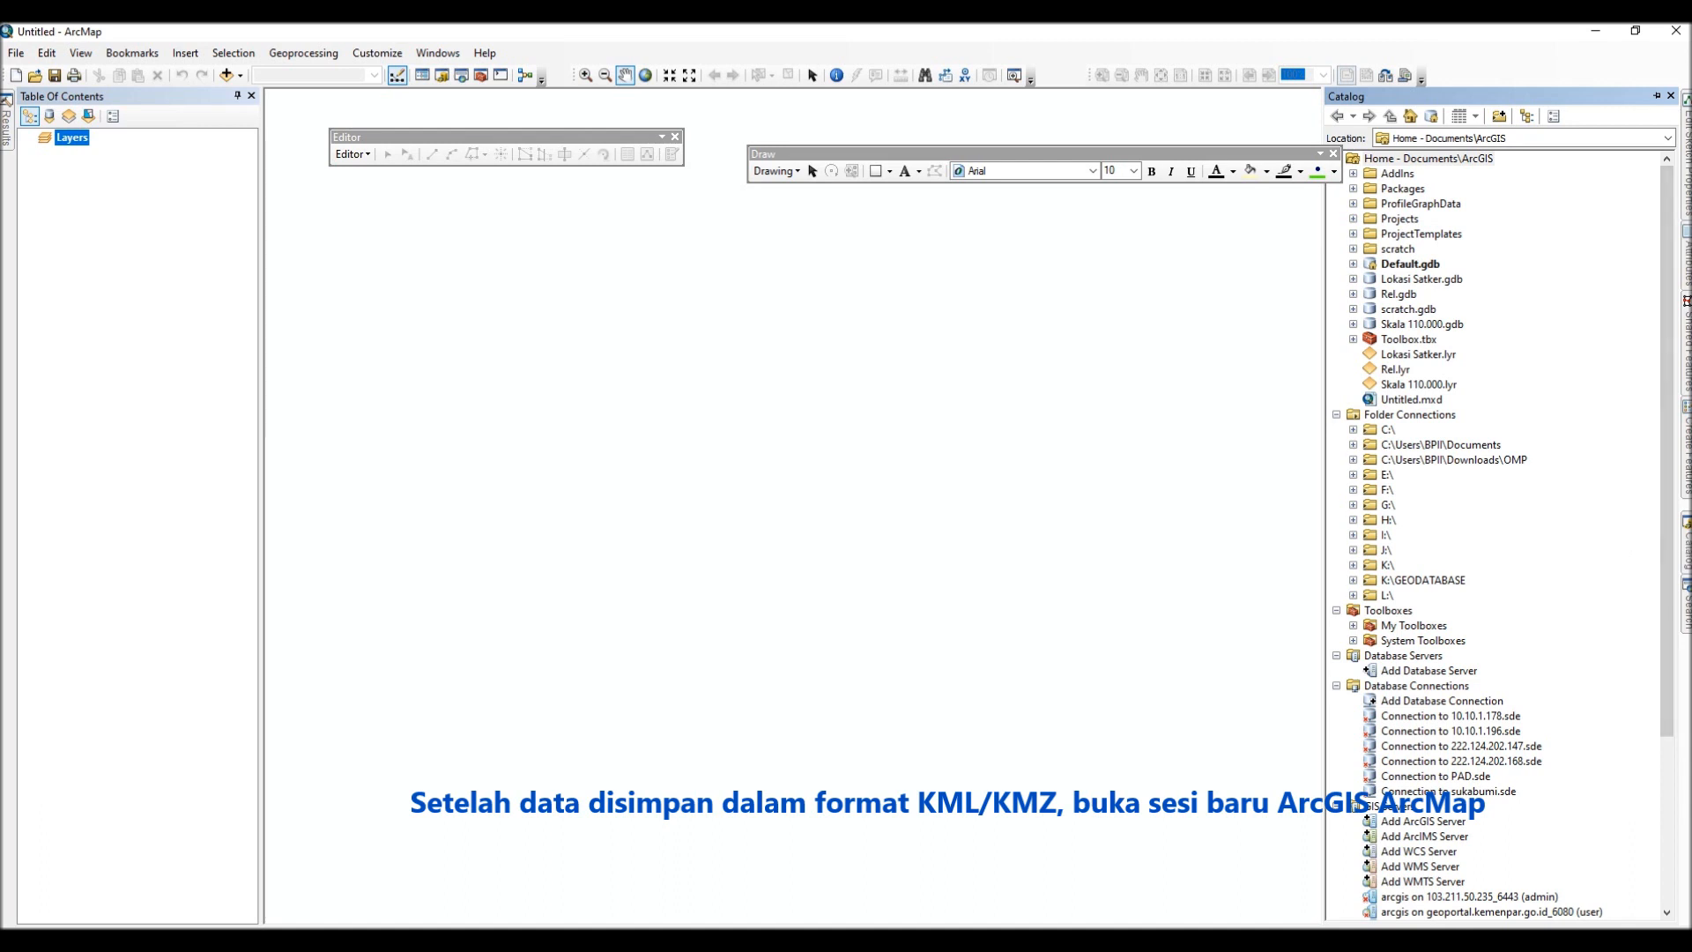
click(483, 78)
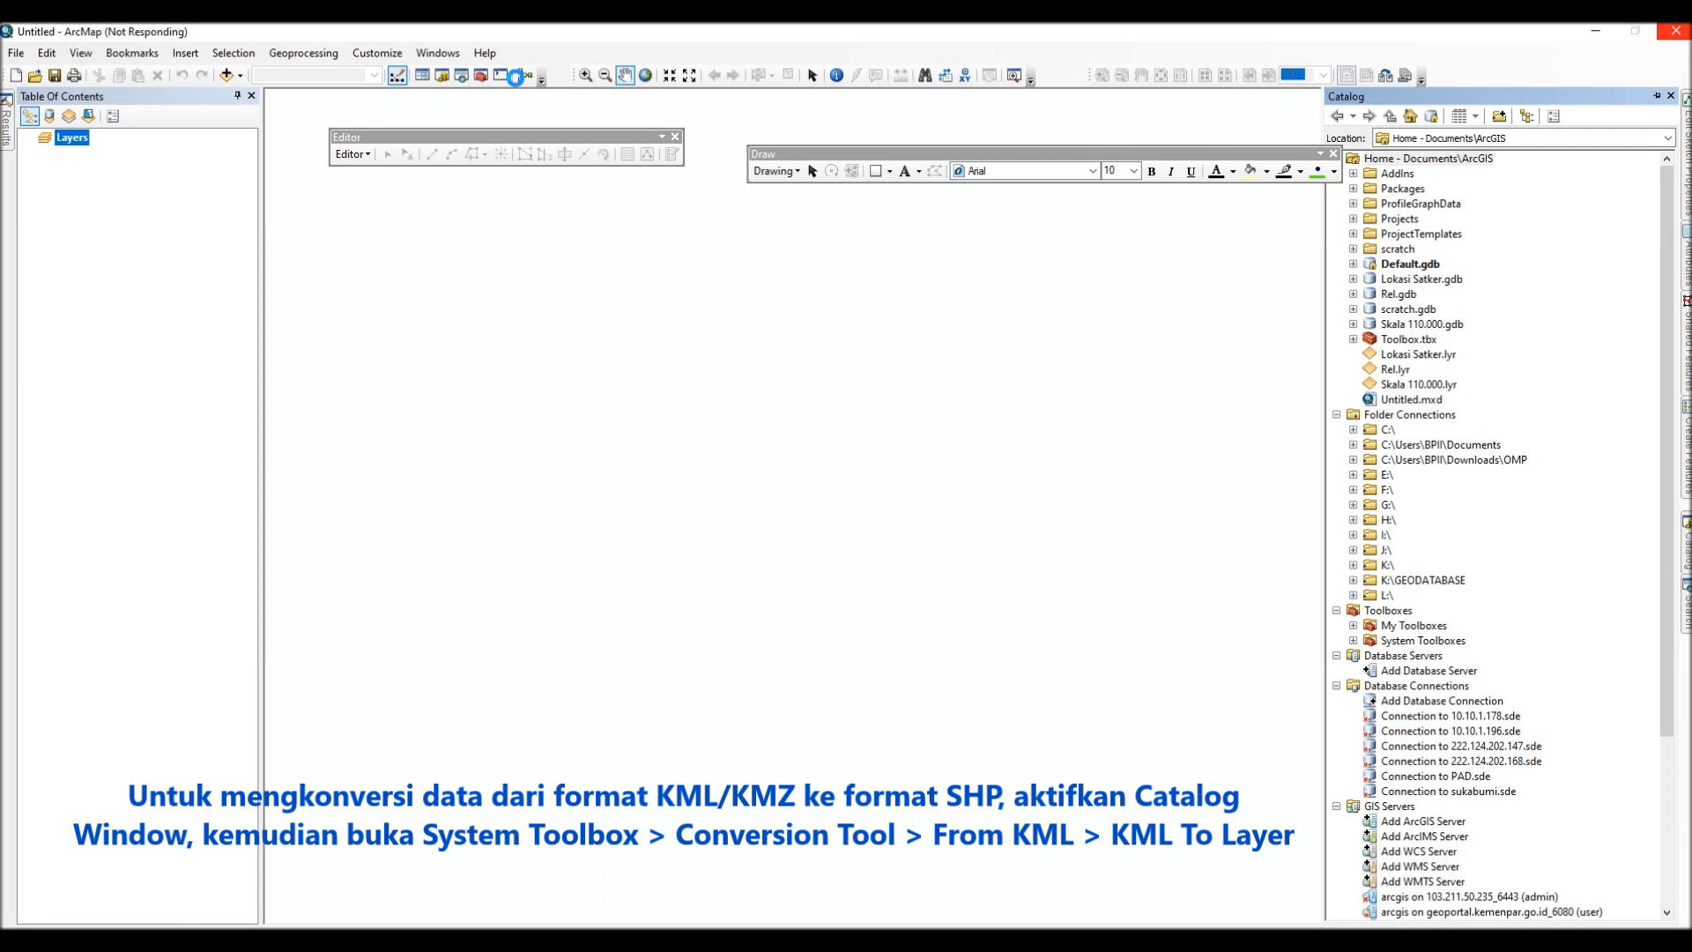
double_click(1422, 640)
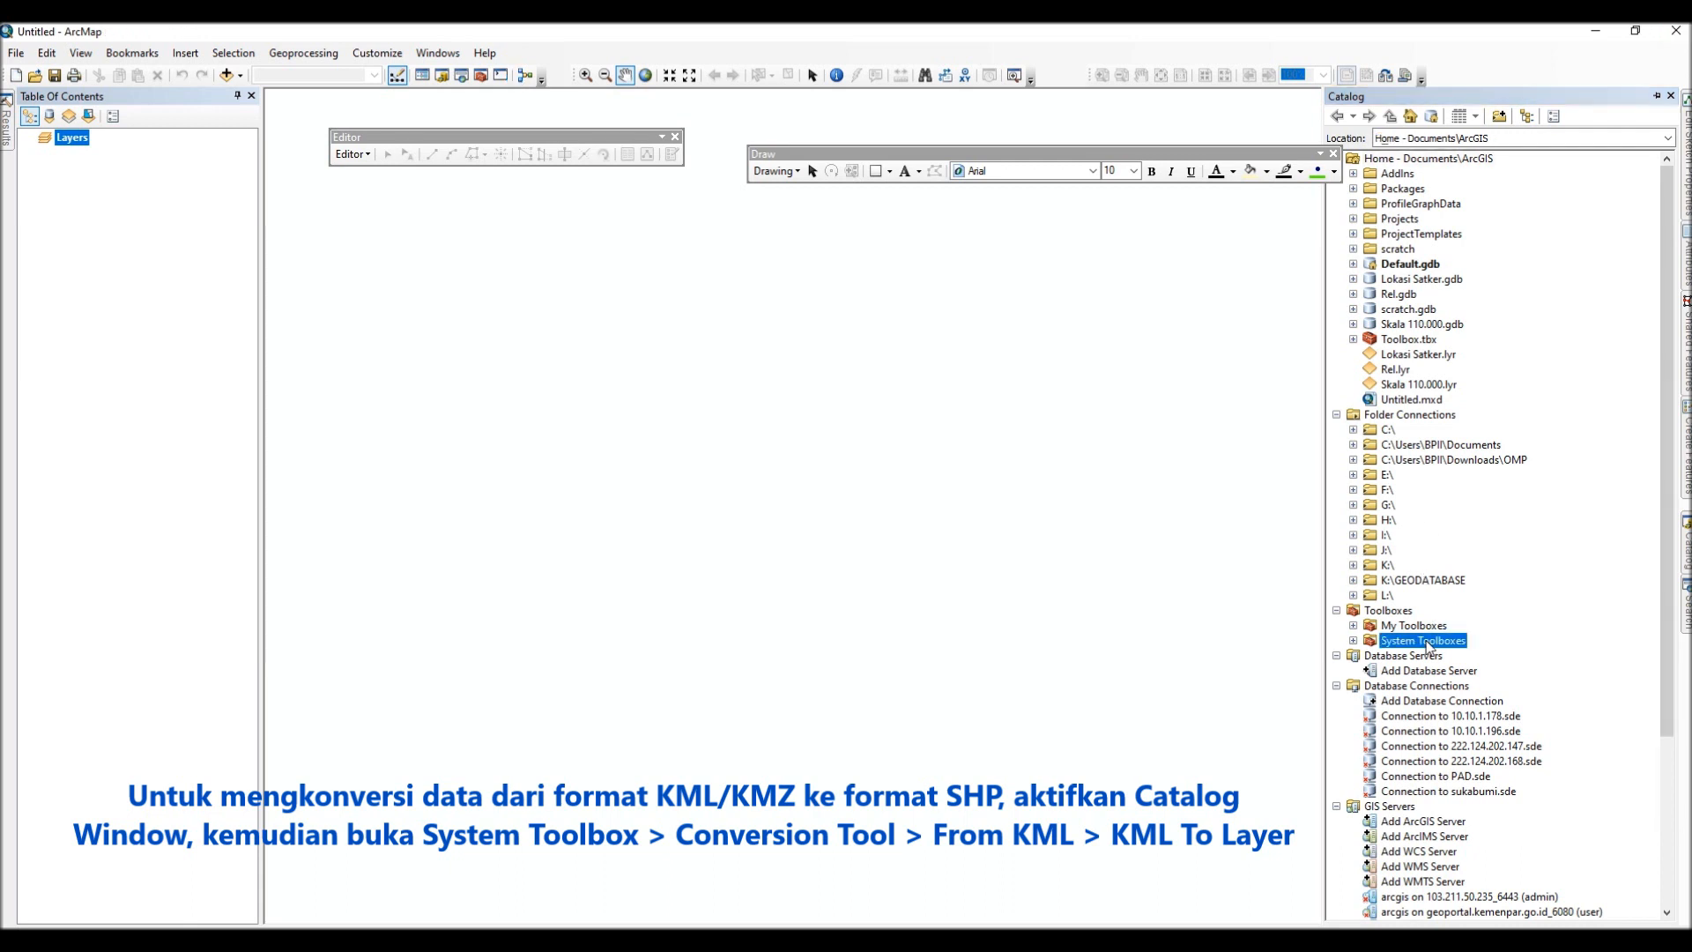
scroll(1429, 648, down, 2)
click(1432, 611)
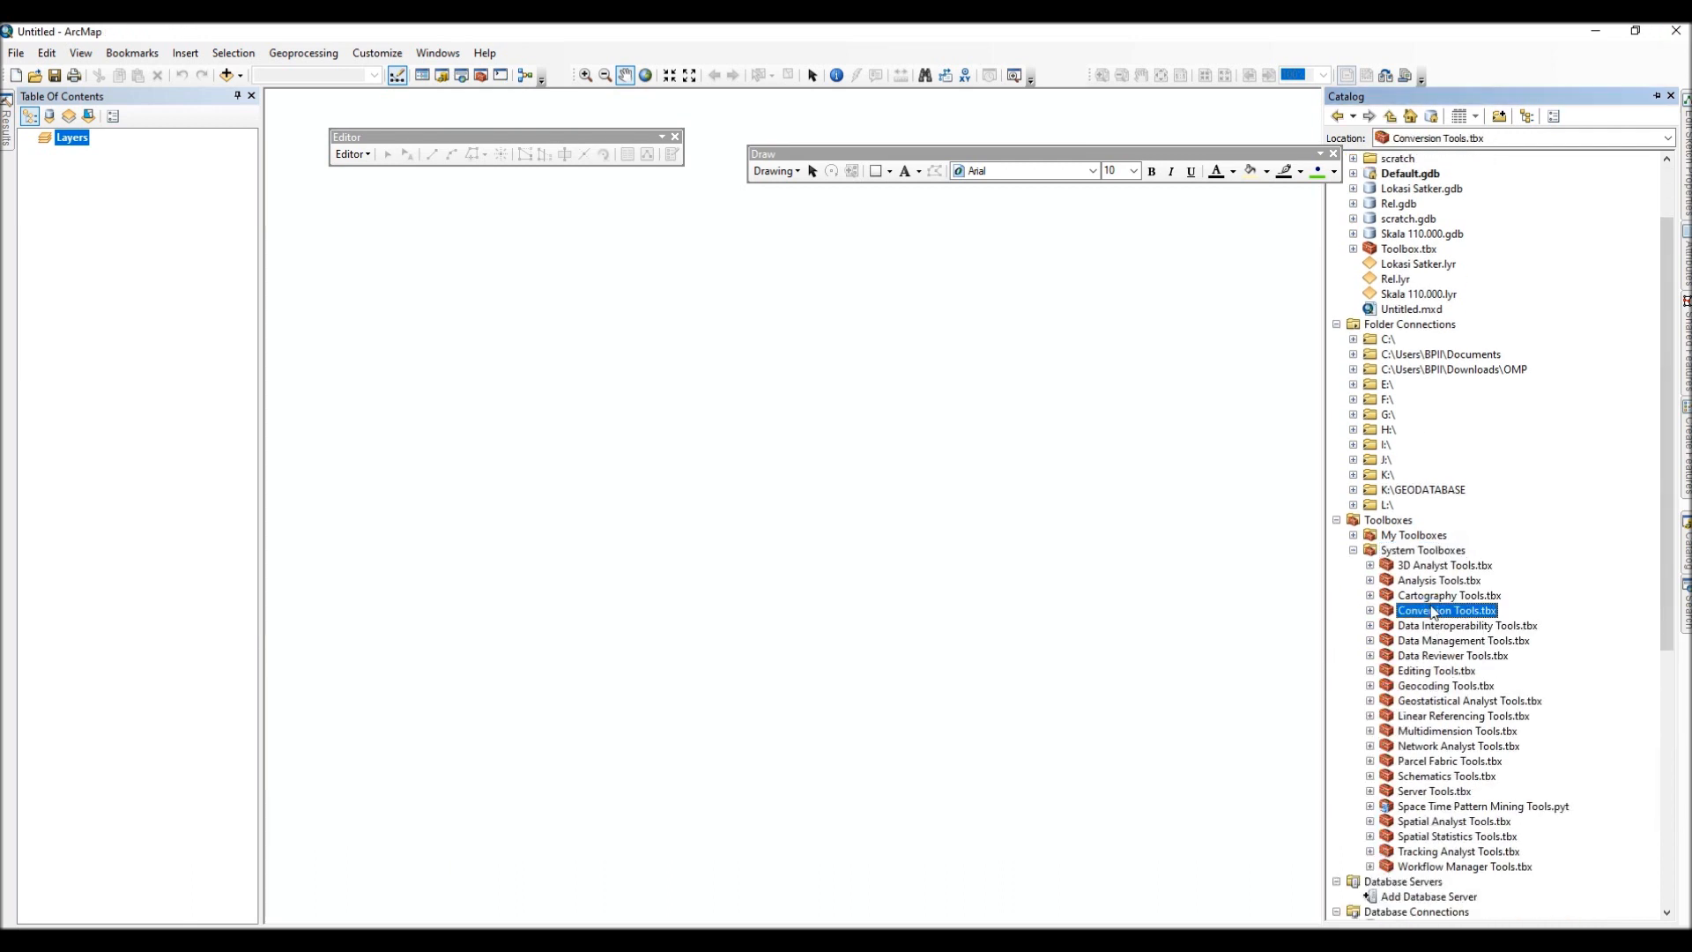
double_click(1432, 610)
scroll(1472, 633, down, 4)
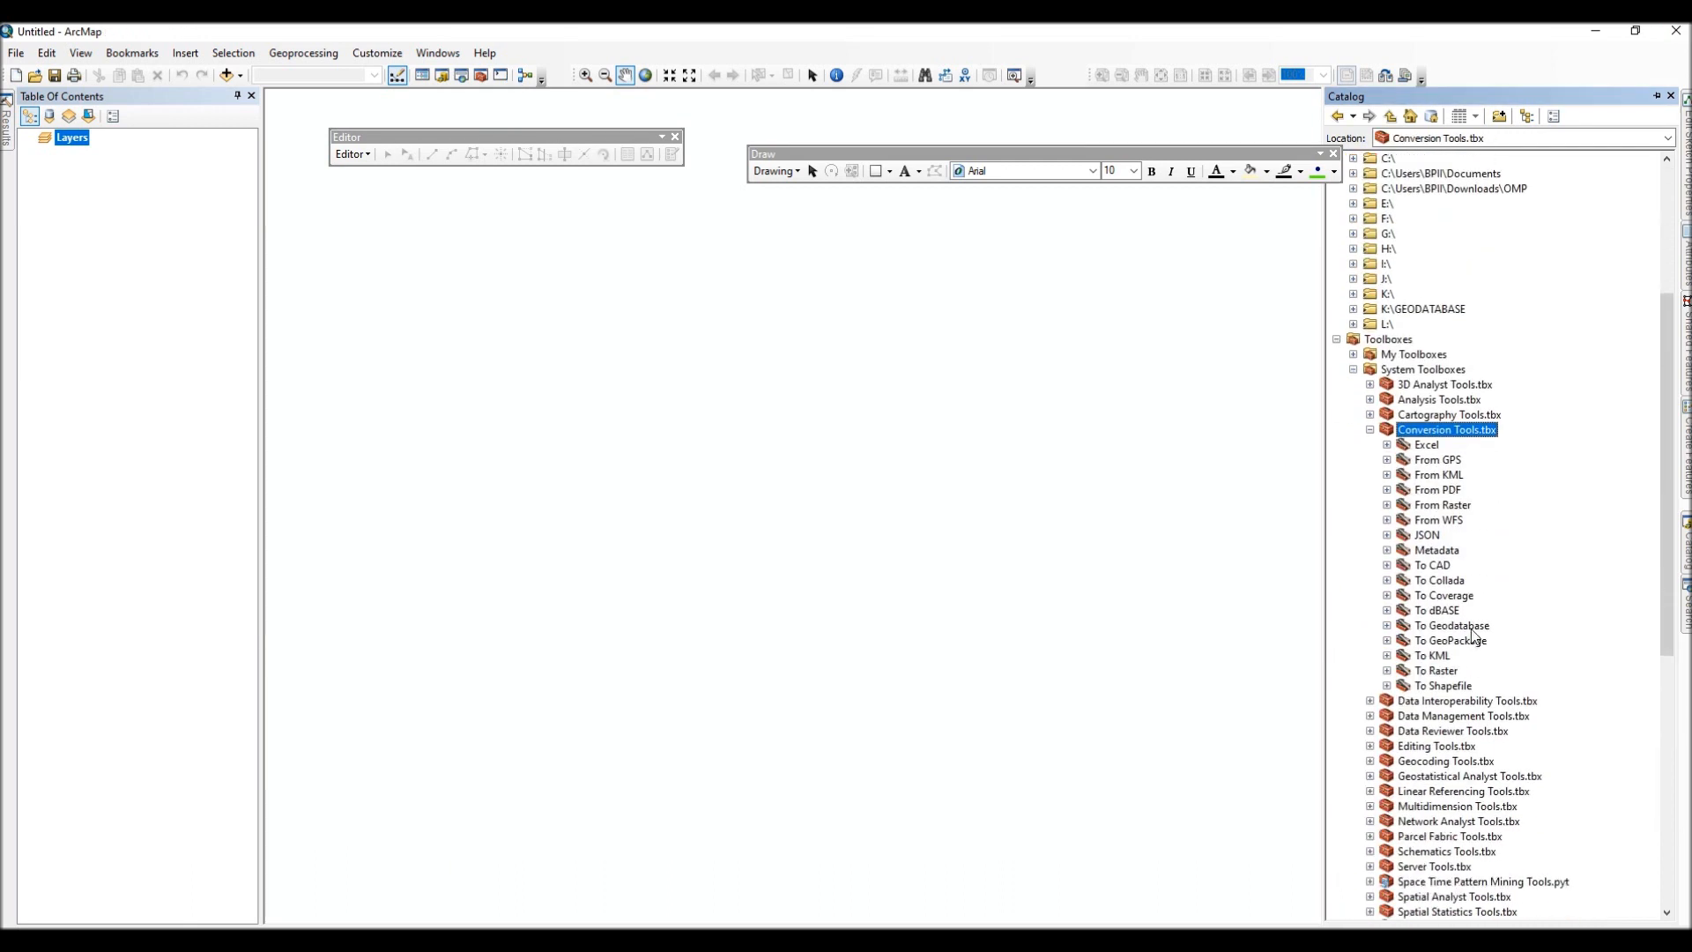
double_click(1454, 477)
scroll(1461, 494, down, 1)
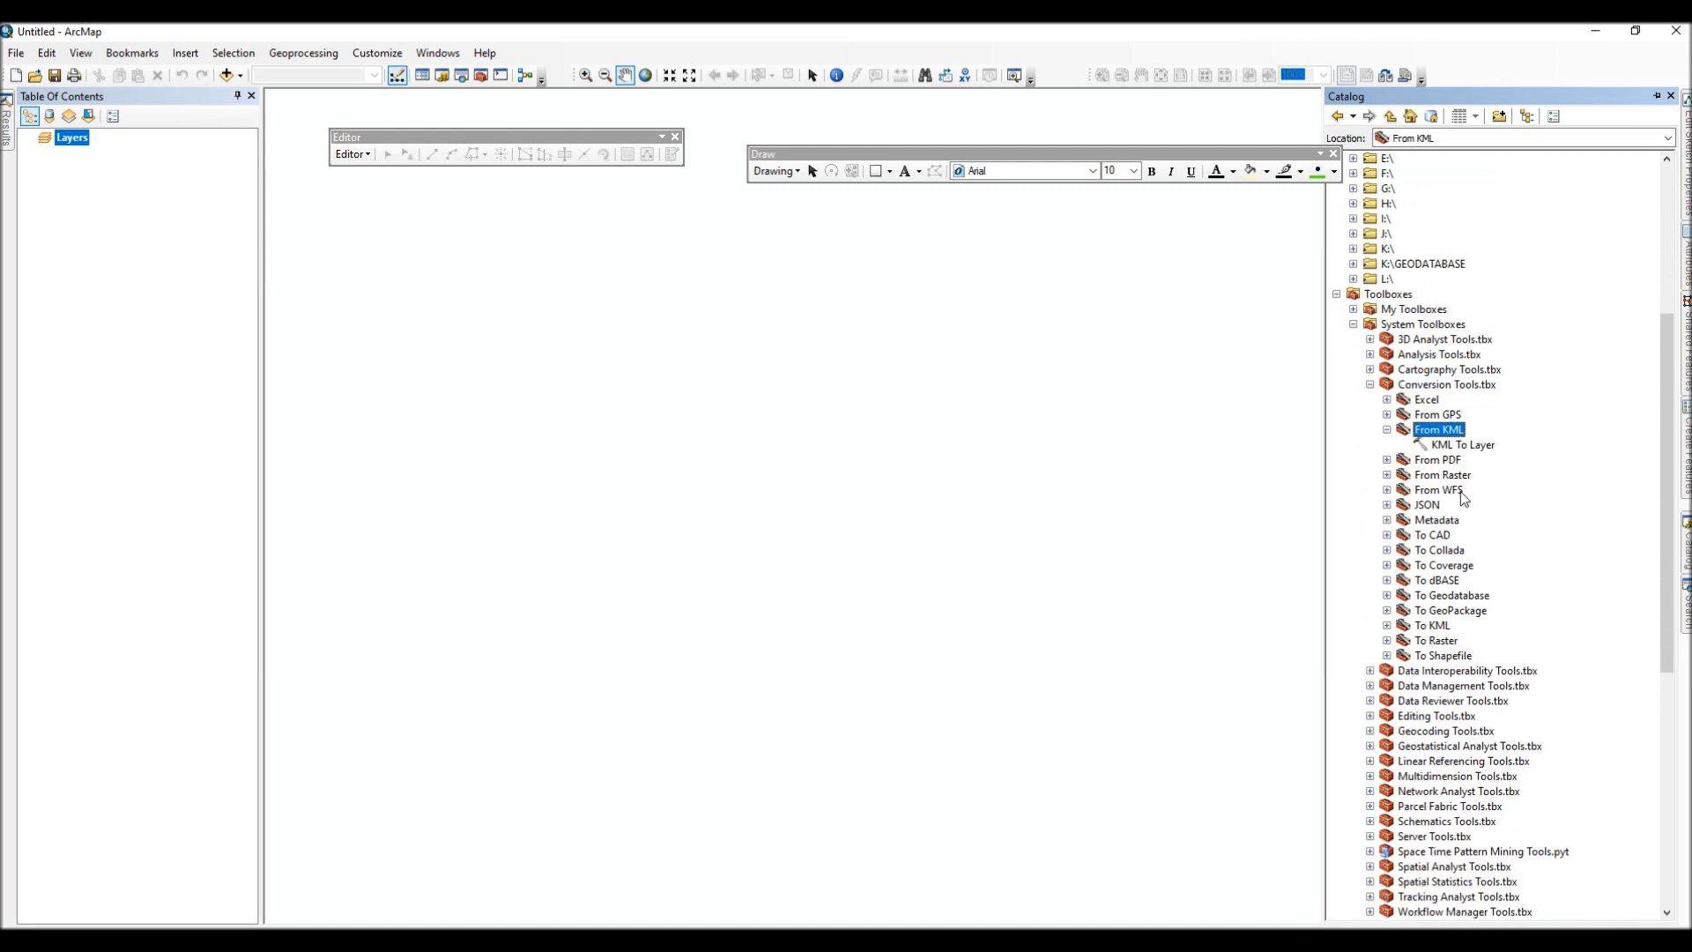
double_click(1463, 445)
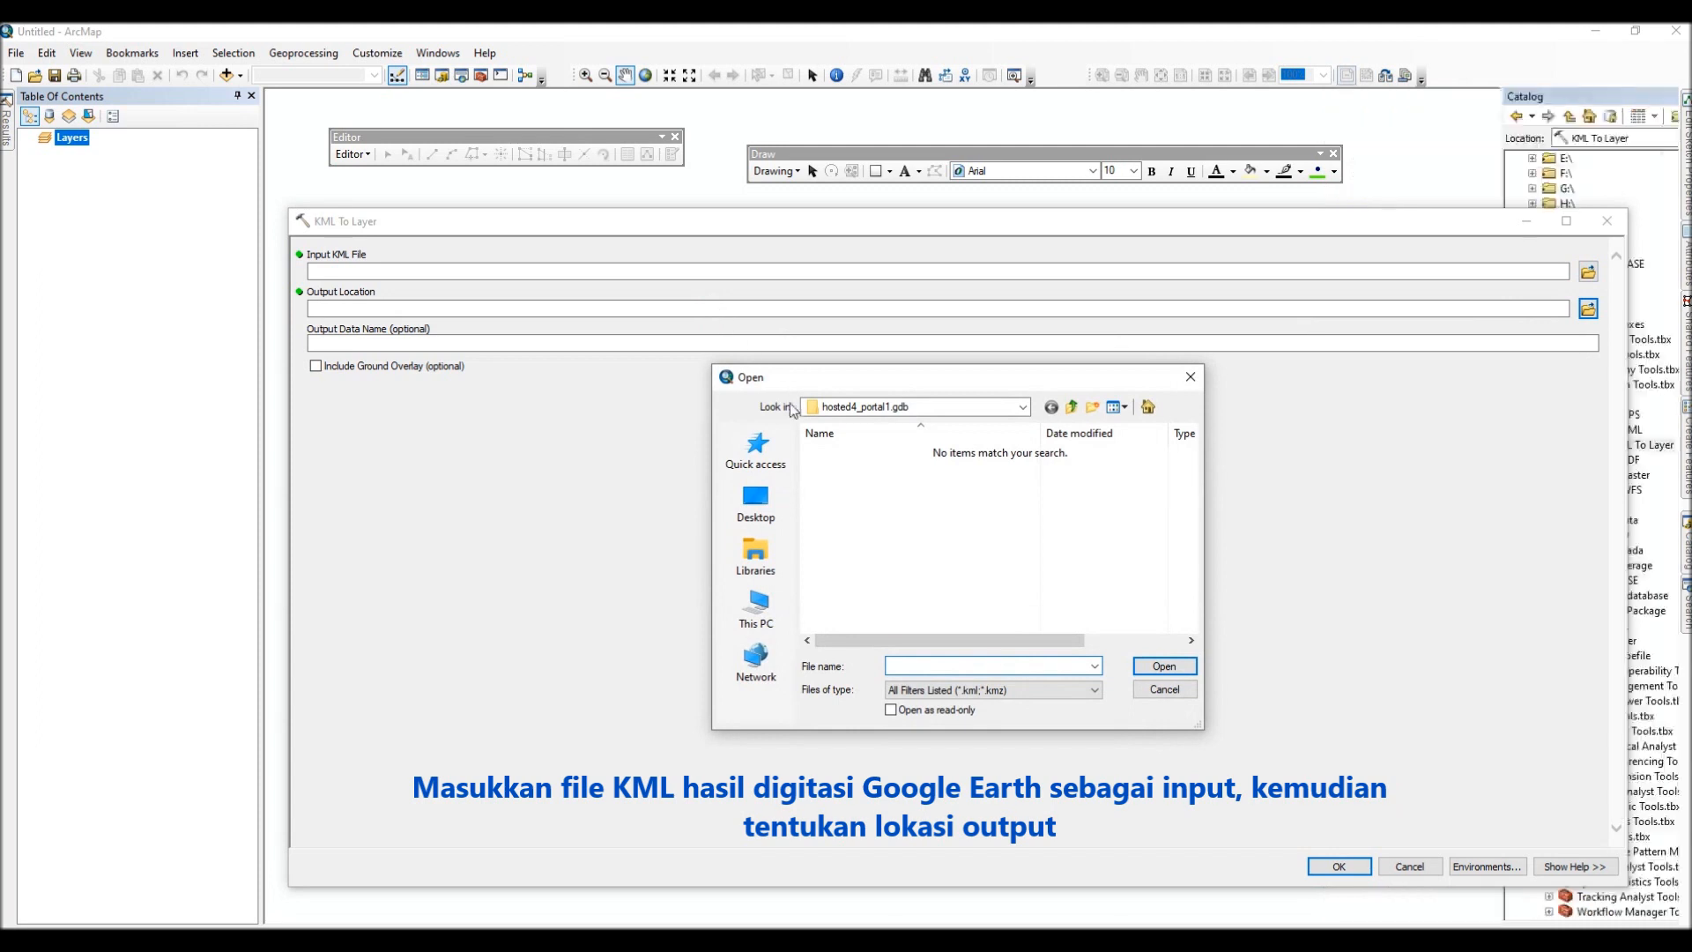
Choose RUASJALANBARU.kmz from the Workspace_1 (G:) drive as the input KML file.
click(872, 413)
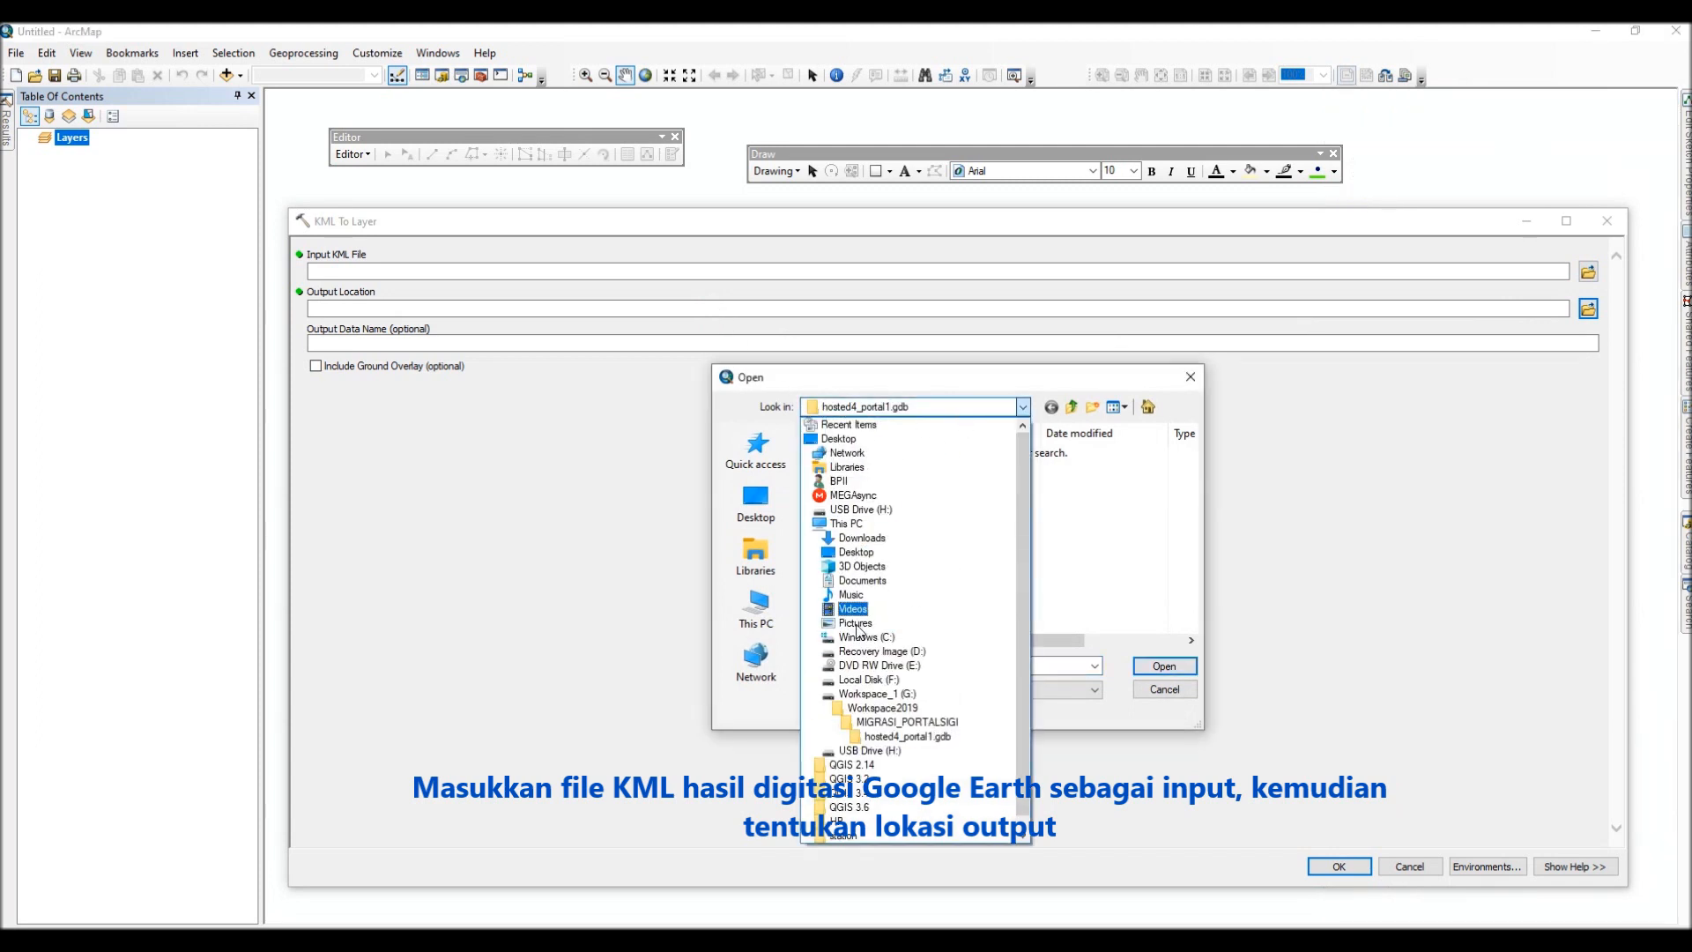
click(875, 694)
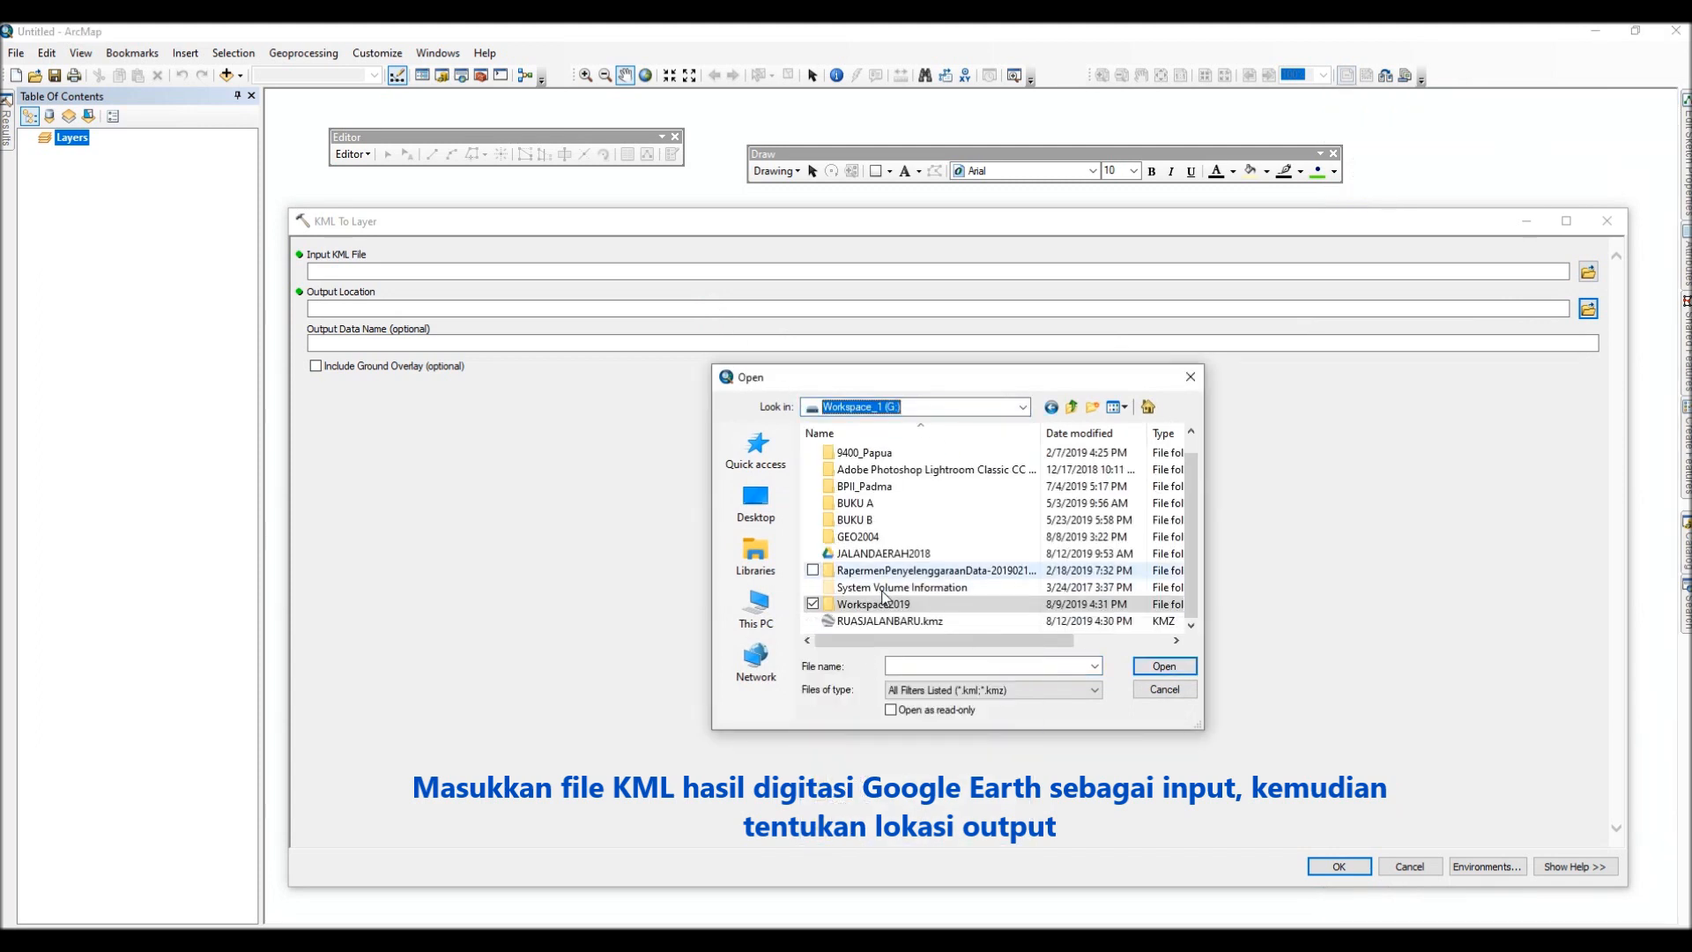
click(892, 622)
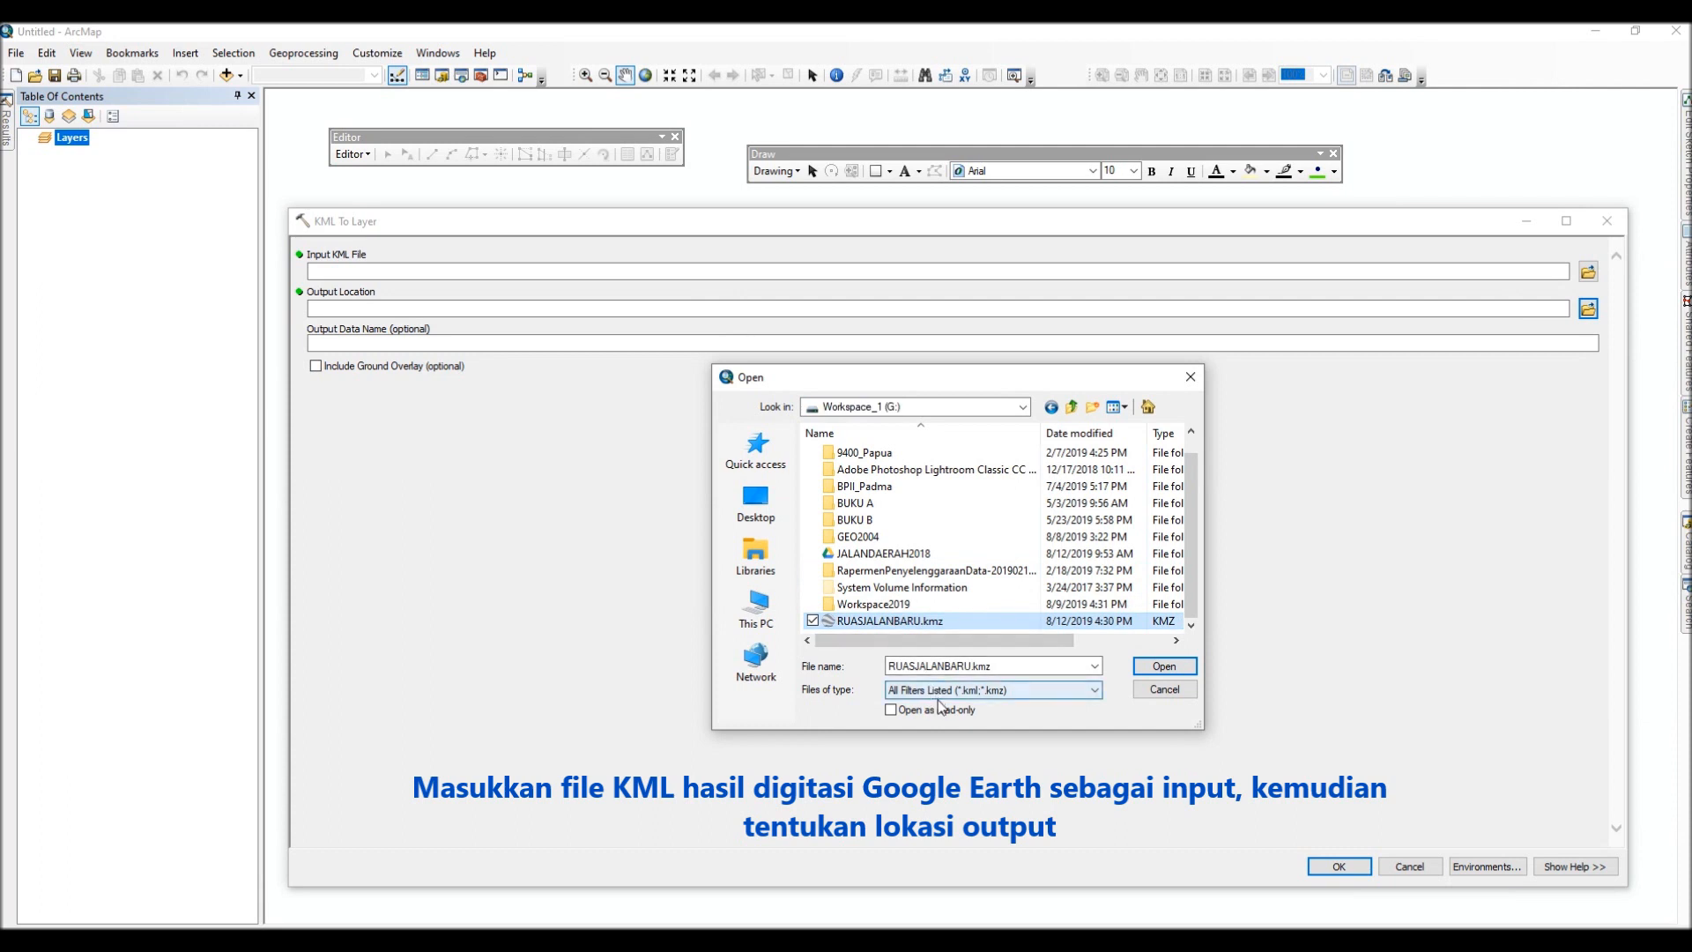
click(1174, 671)
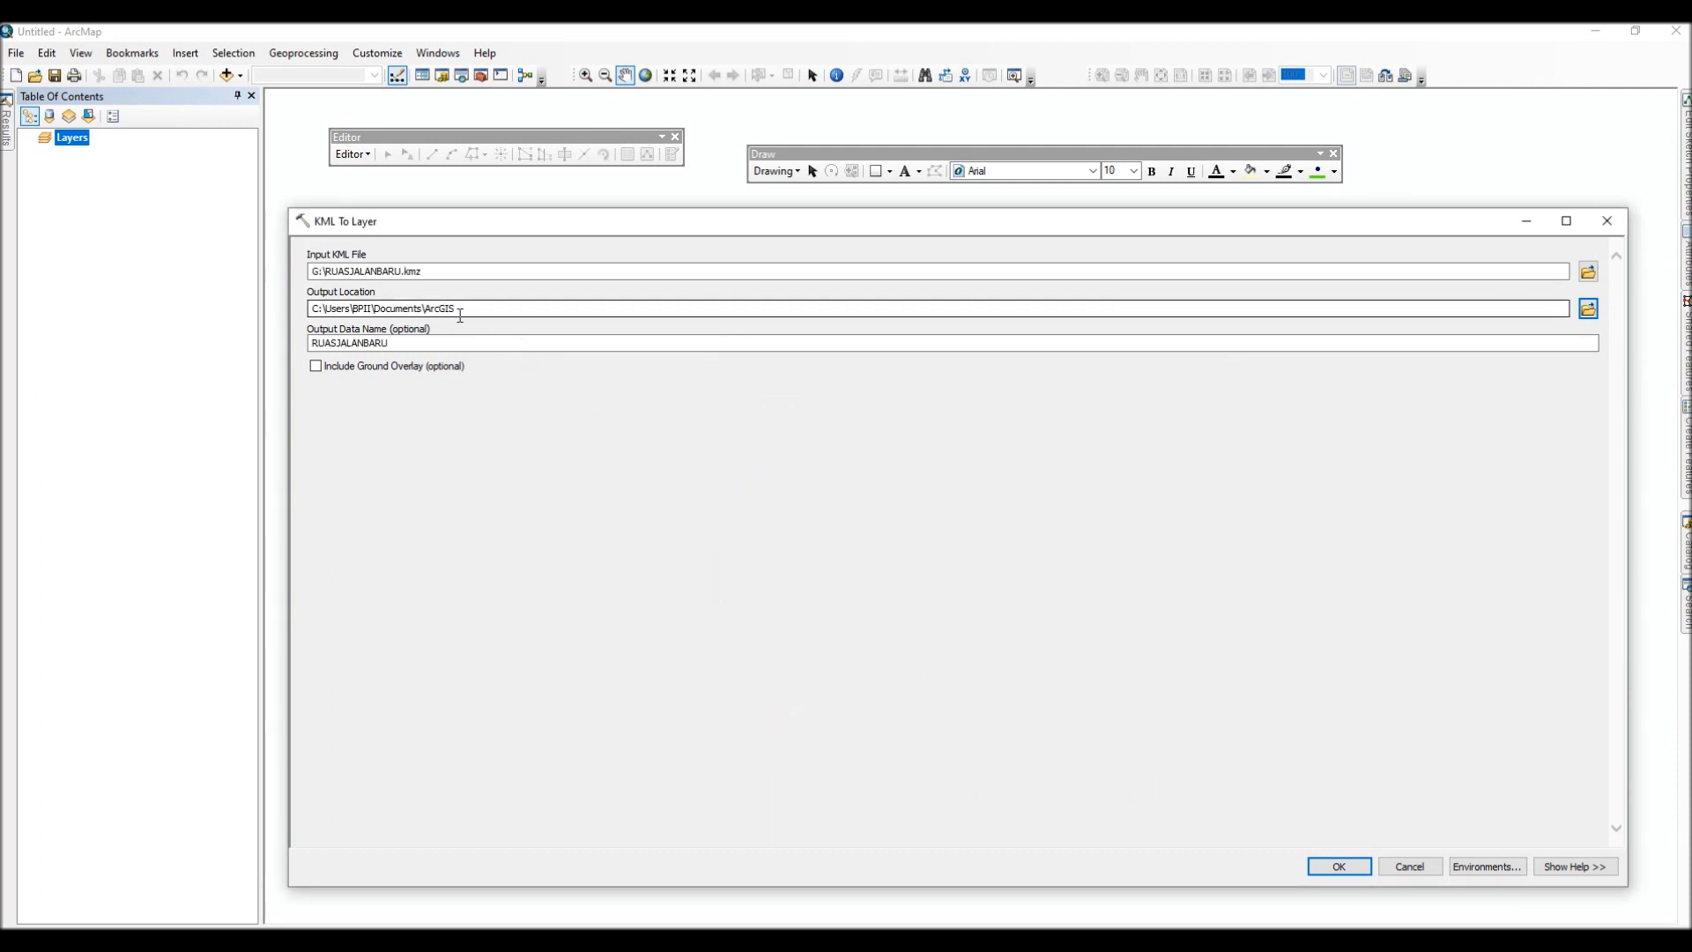
Browse for the output location and create a new folder named RUASALANBARU in G:\Workspace2019.
click(1588, 308)
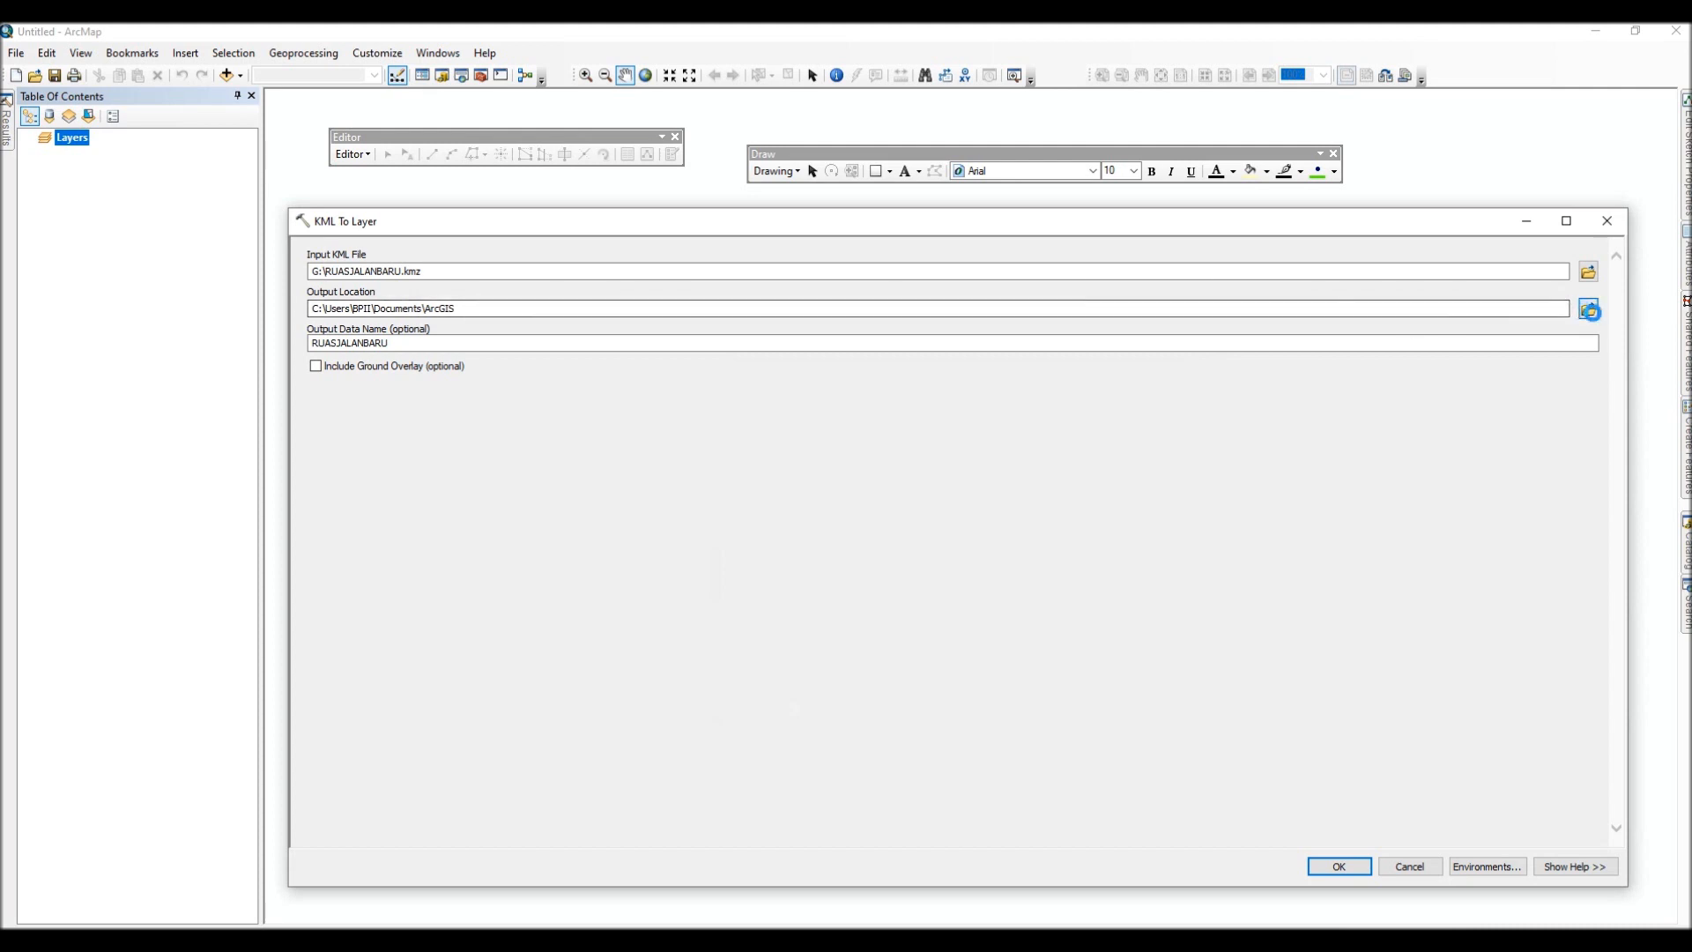
click(884, 442)
scroll(880, 550, up, 3)
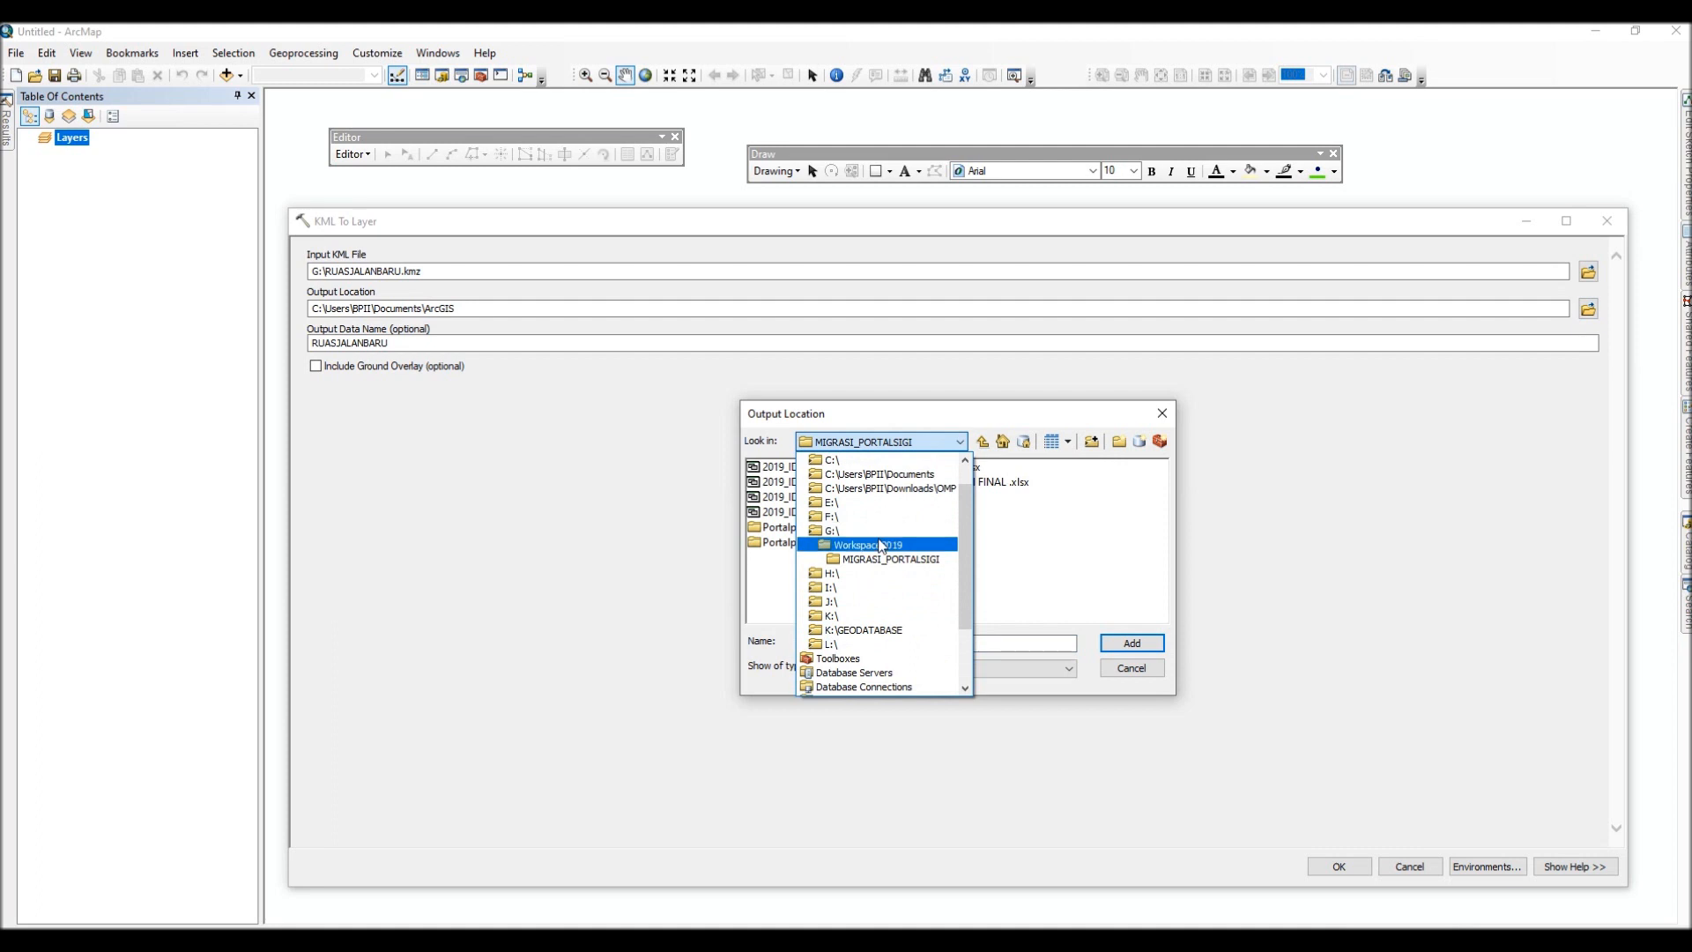
click(879, 544)
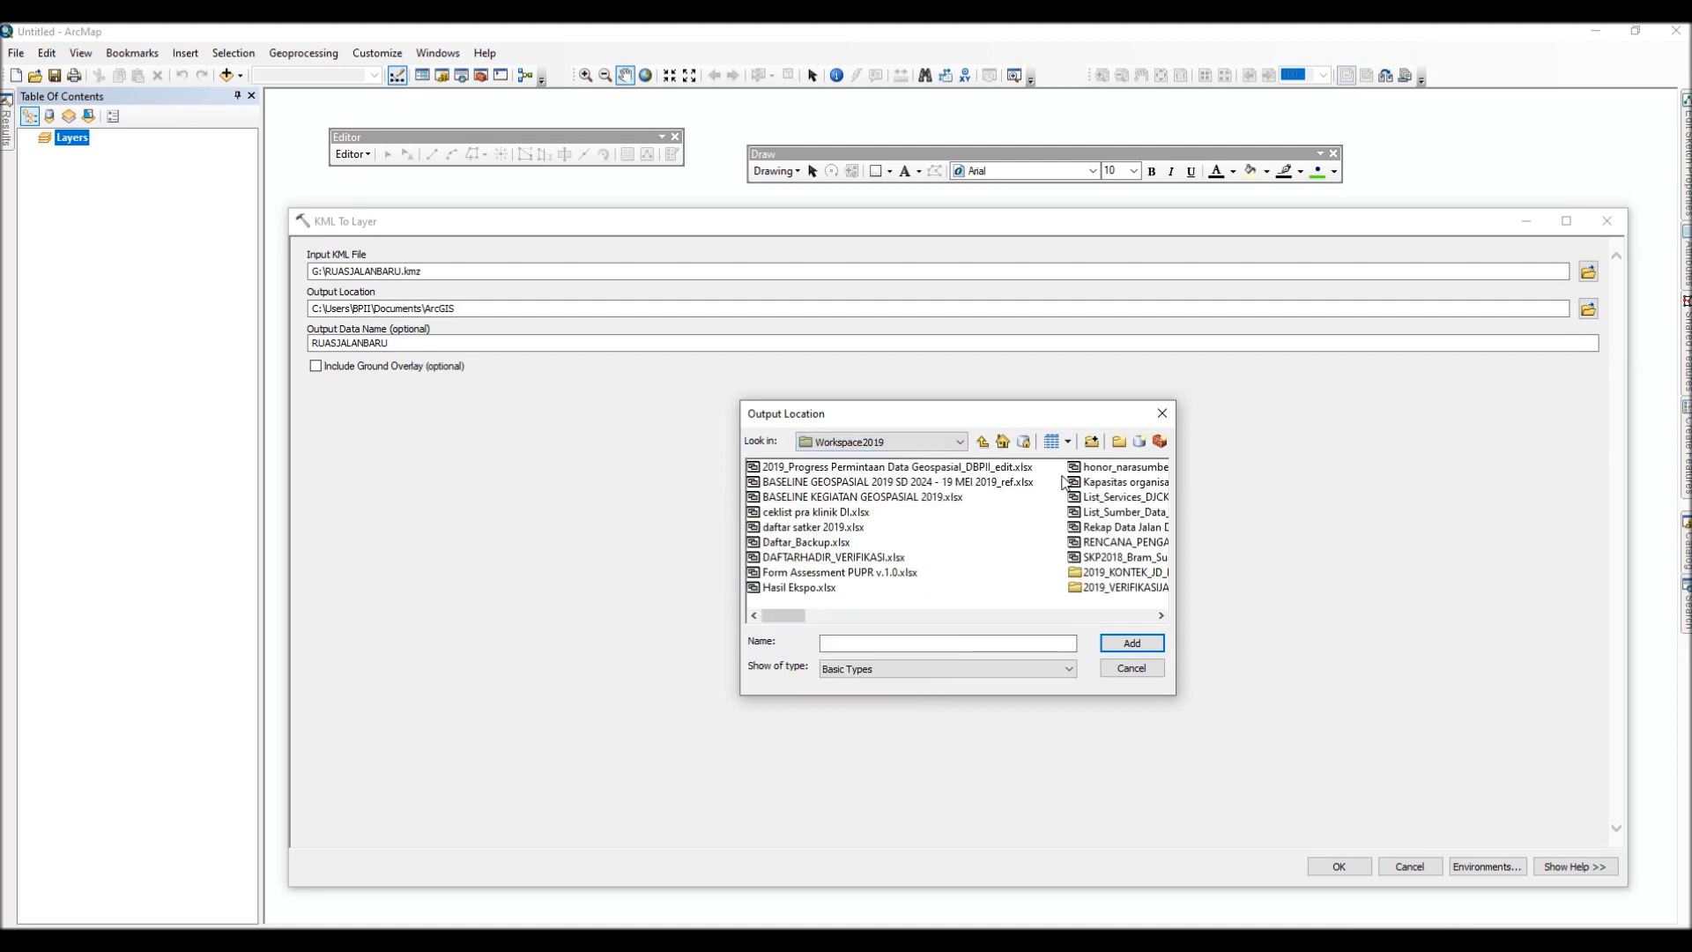
click(1119, 448)
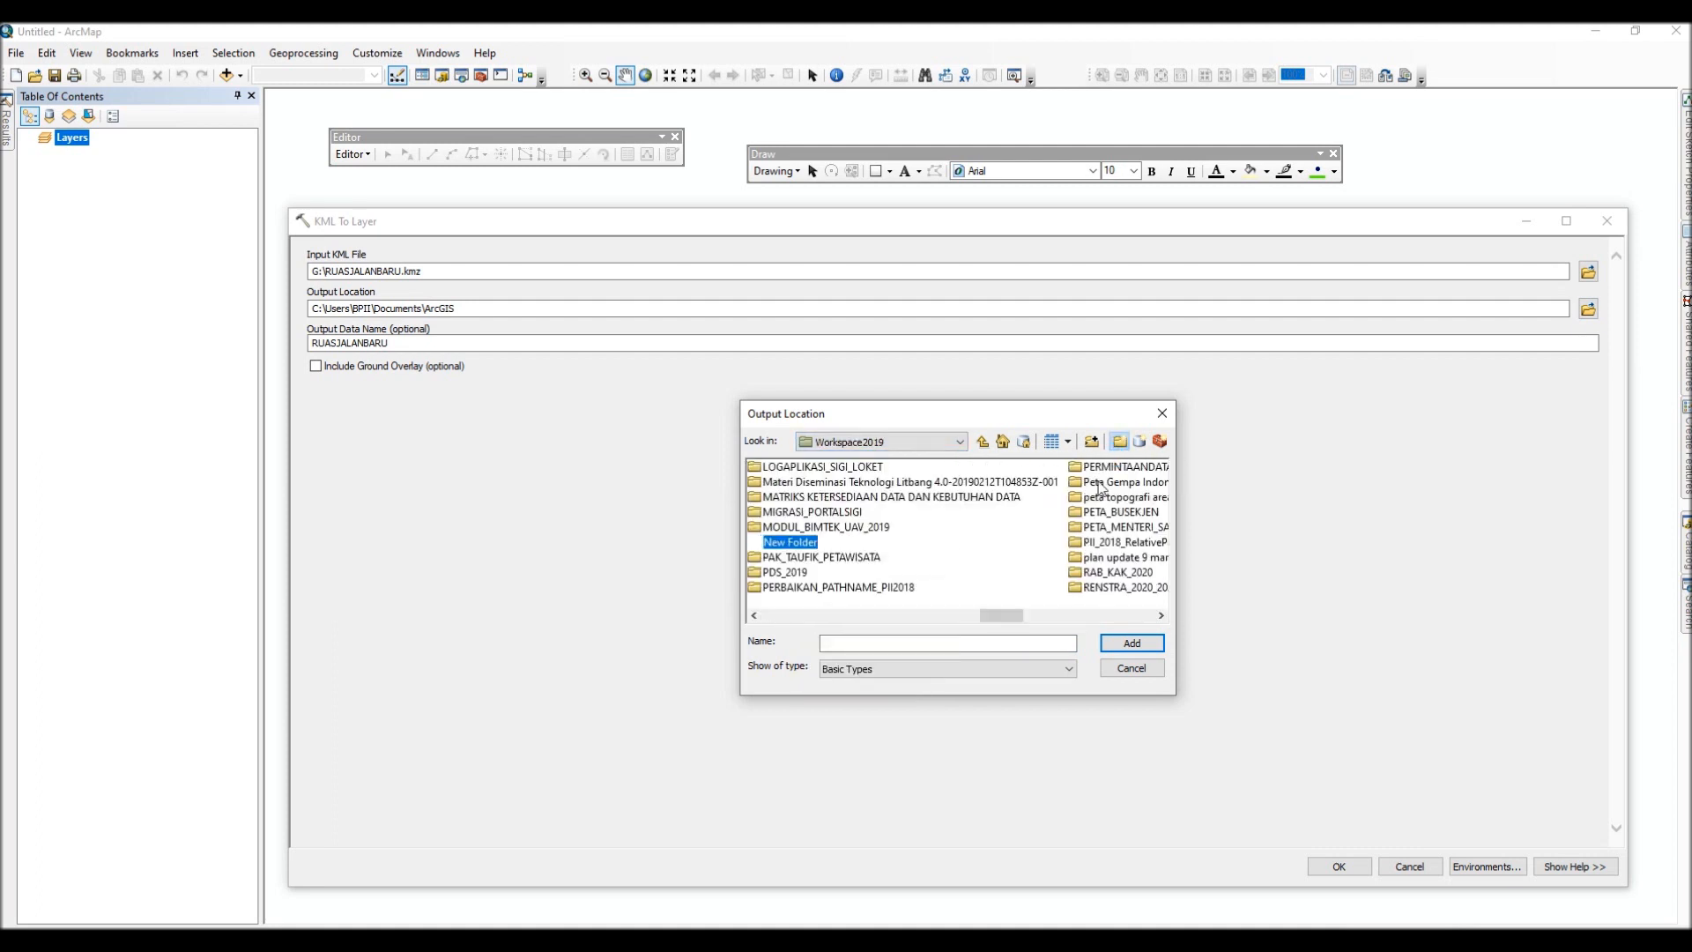
text(RUASALANBARU)
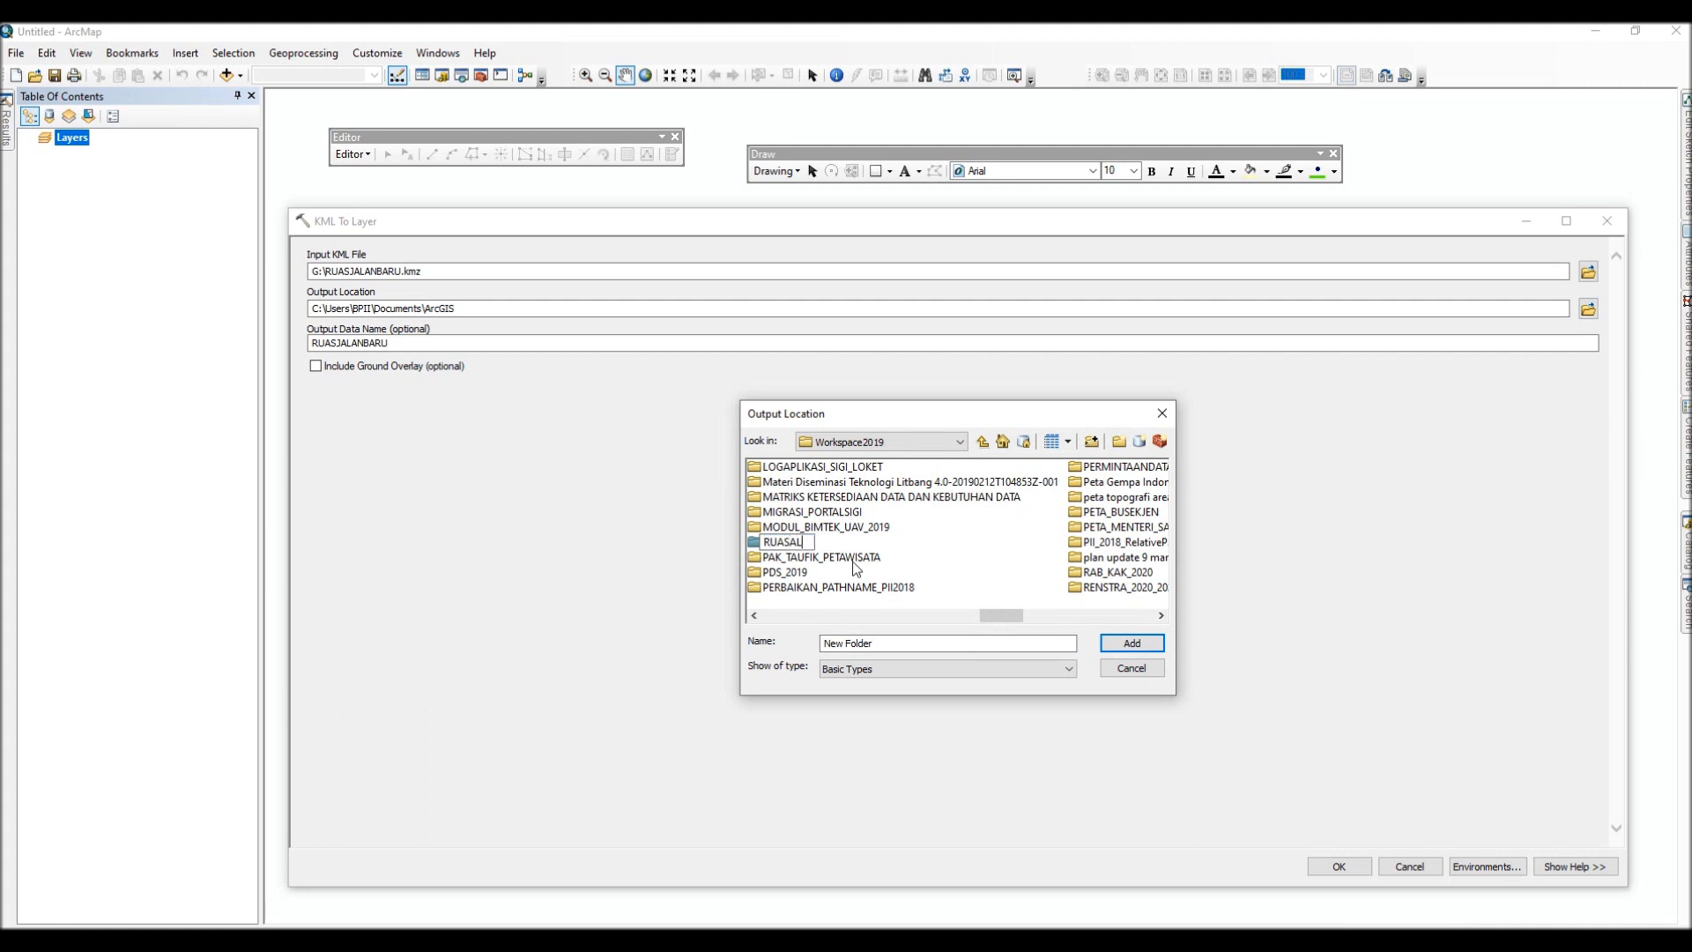
Set the RUASALANBARU folder as the output location and run the KML To Layer conversion.
click(853, 562)
scroll(861, 573, down, 3)
scroll(861, 573, up, 1)
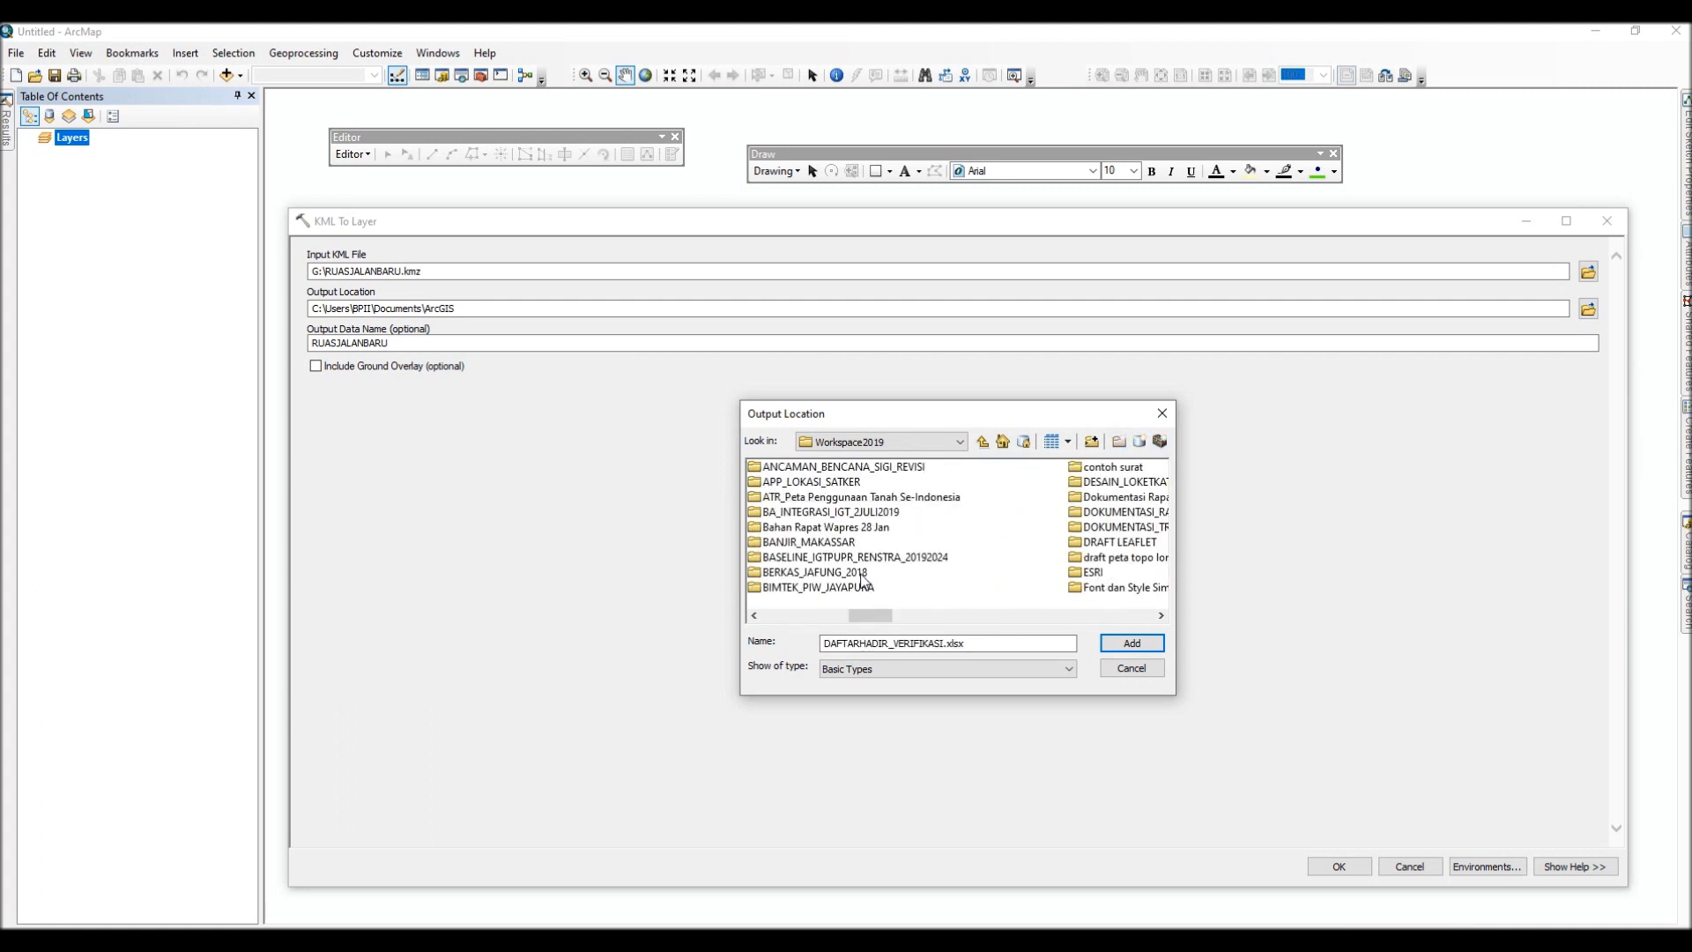
scroll(861, 582, down, 5)
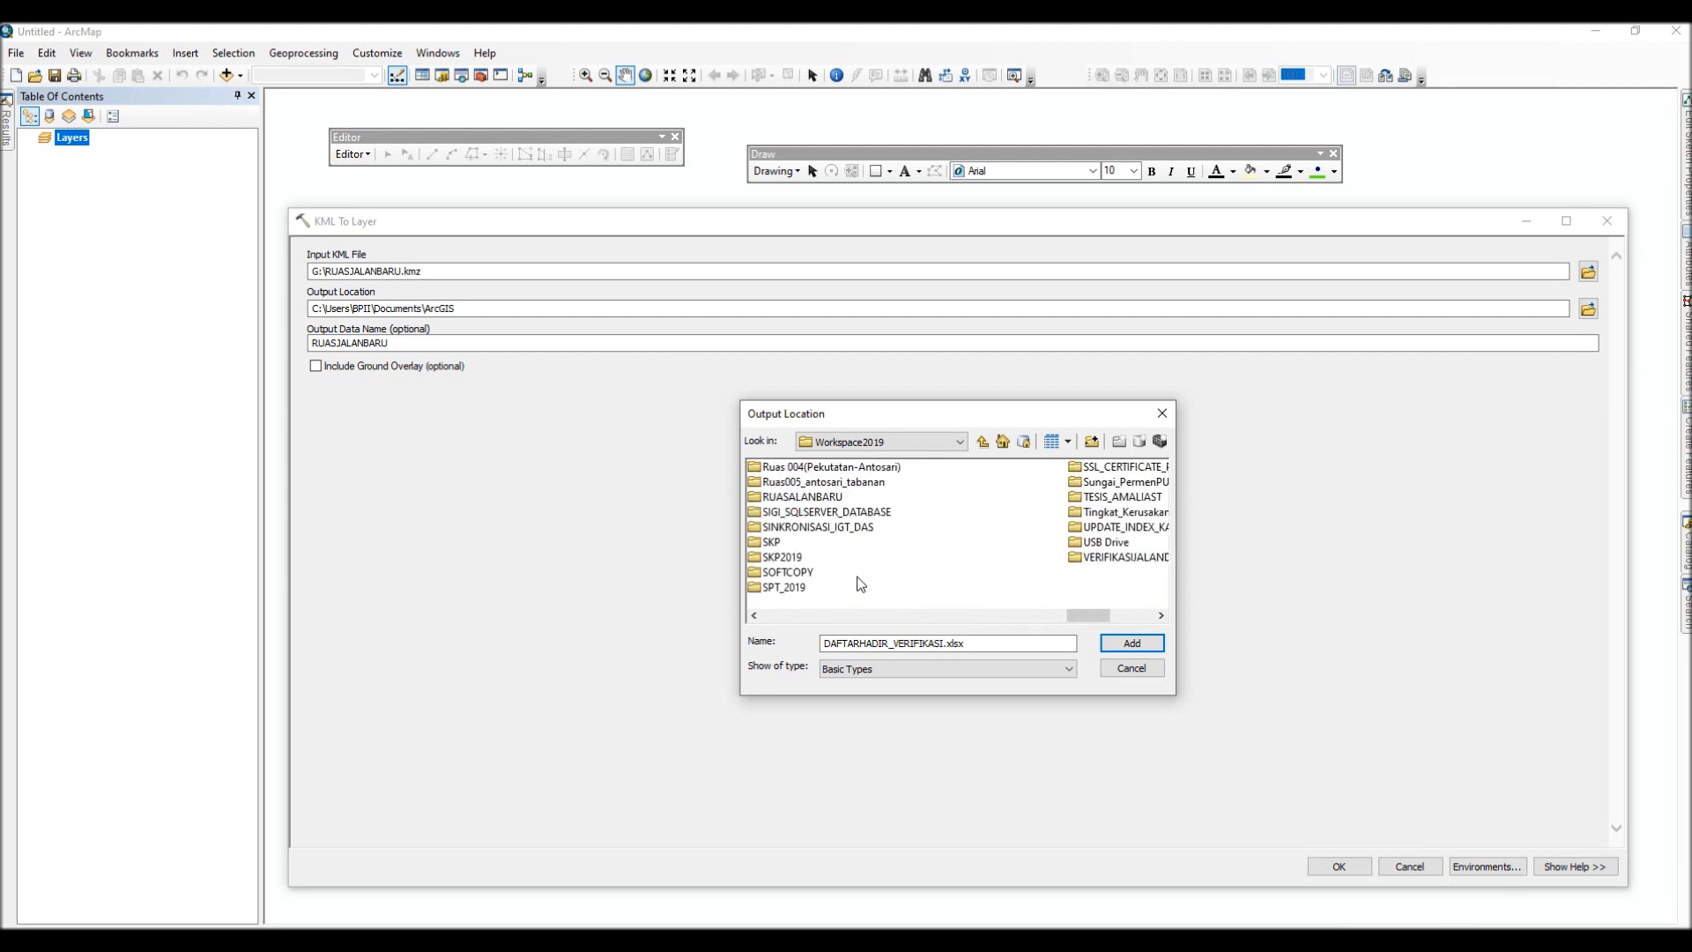
click(824, 497)
click(1130, 643)
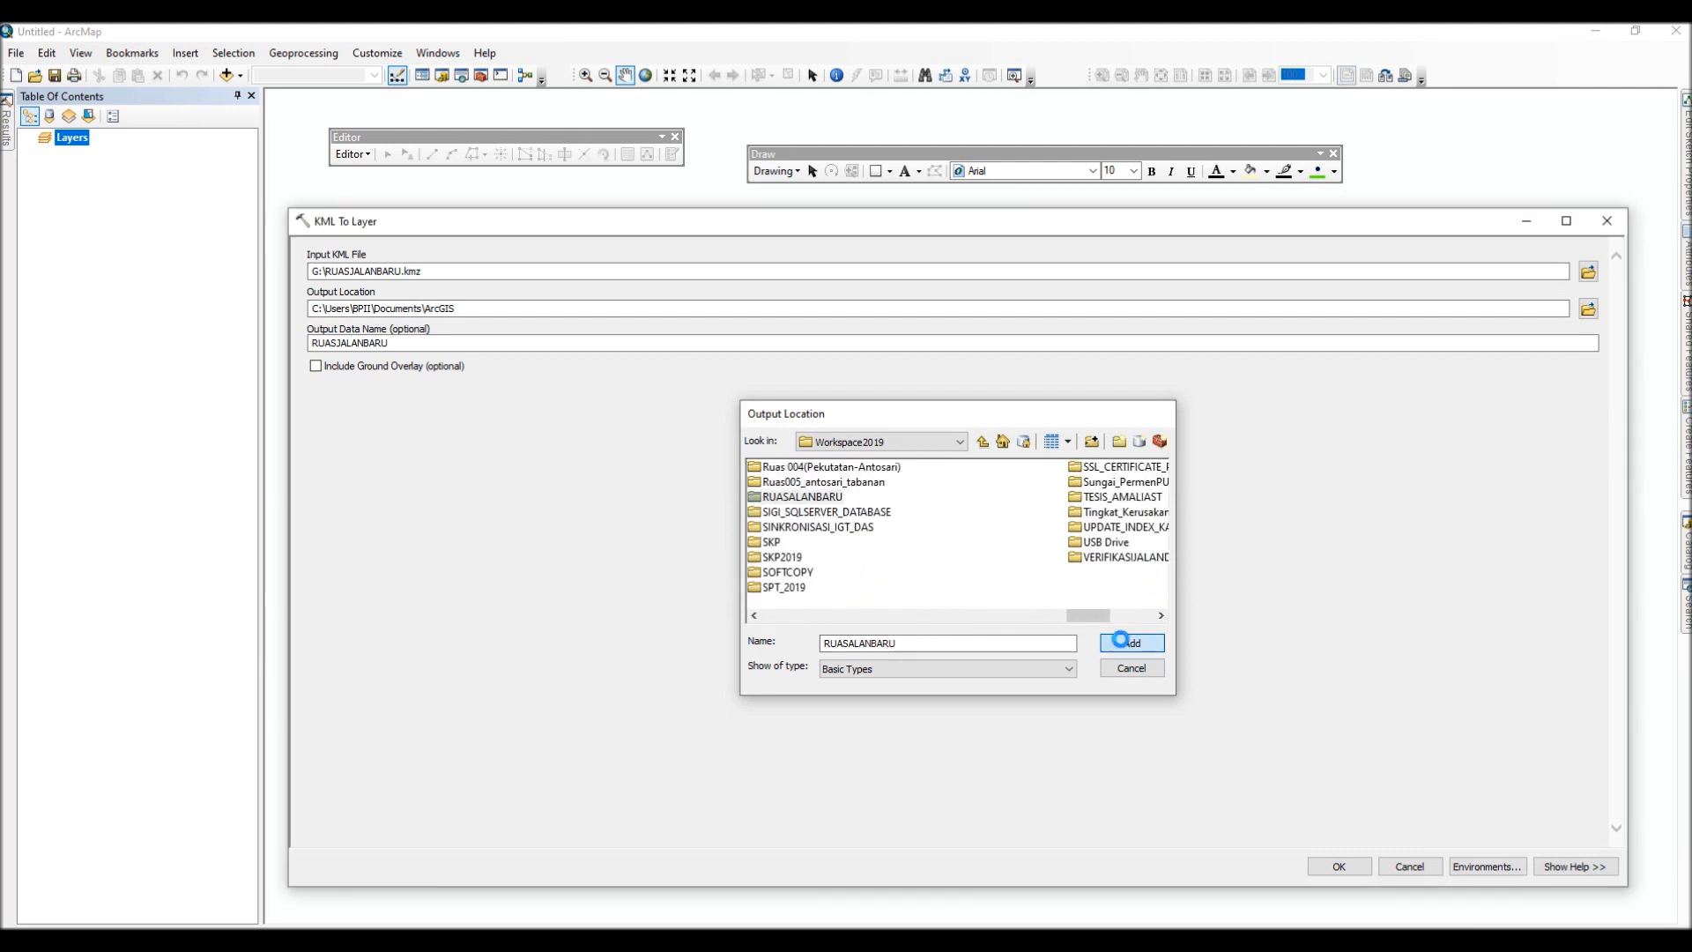
click(1333, 866)
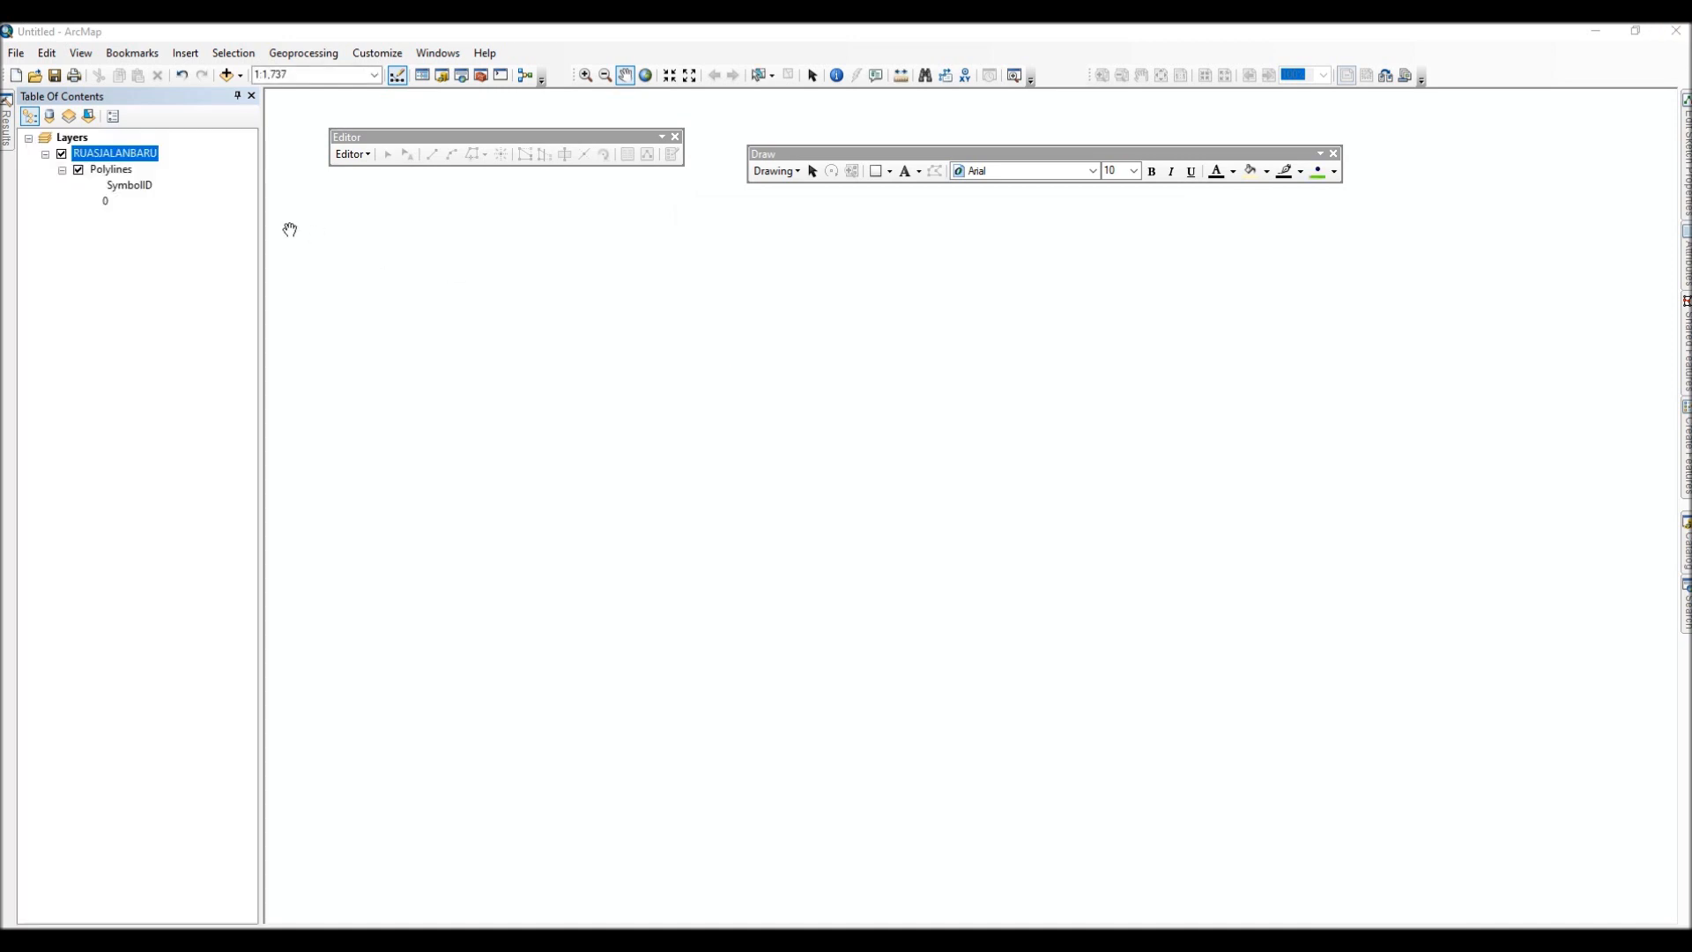
Apply the Highway line symbol to the Polylines layer of RUASJALANBARU.
click(89, 202)
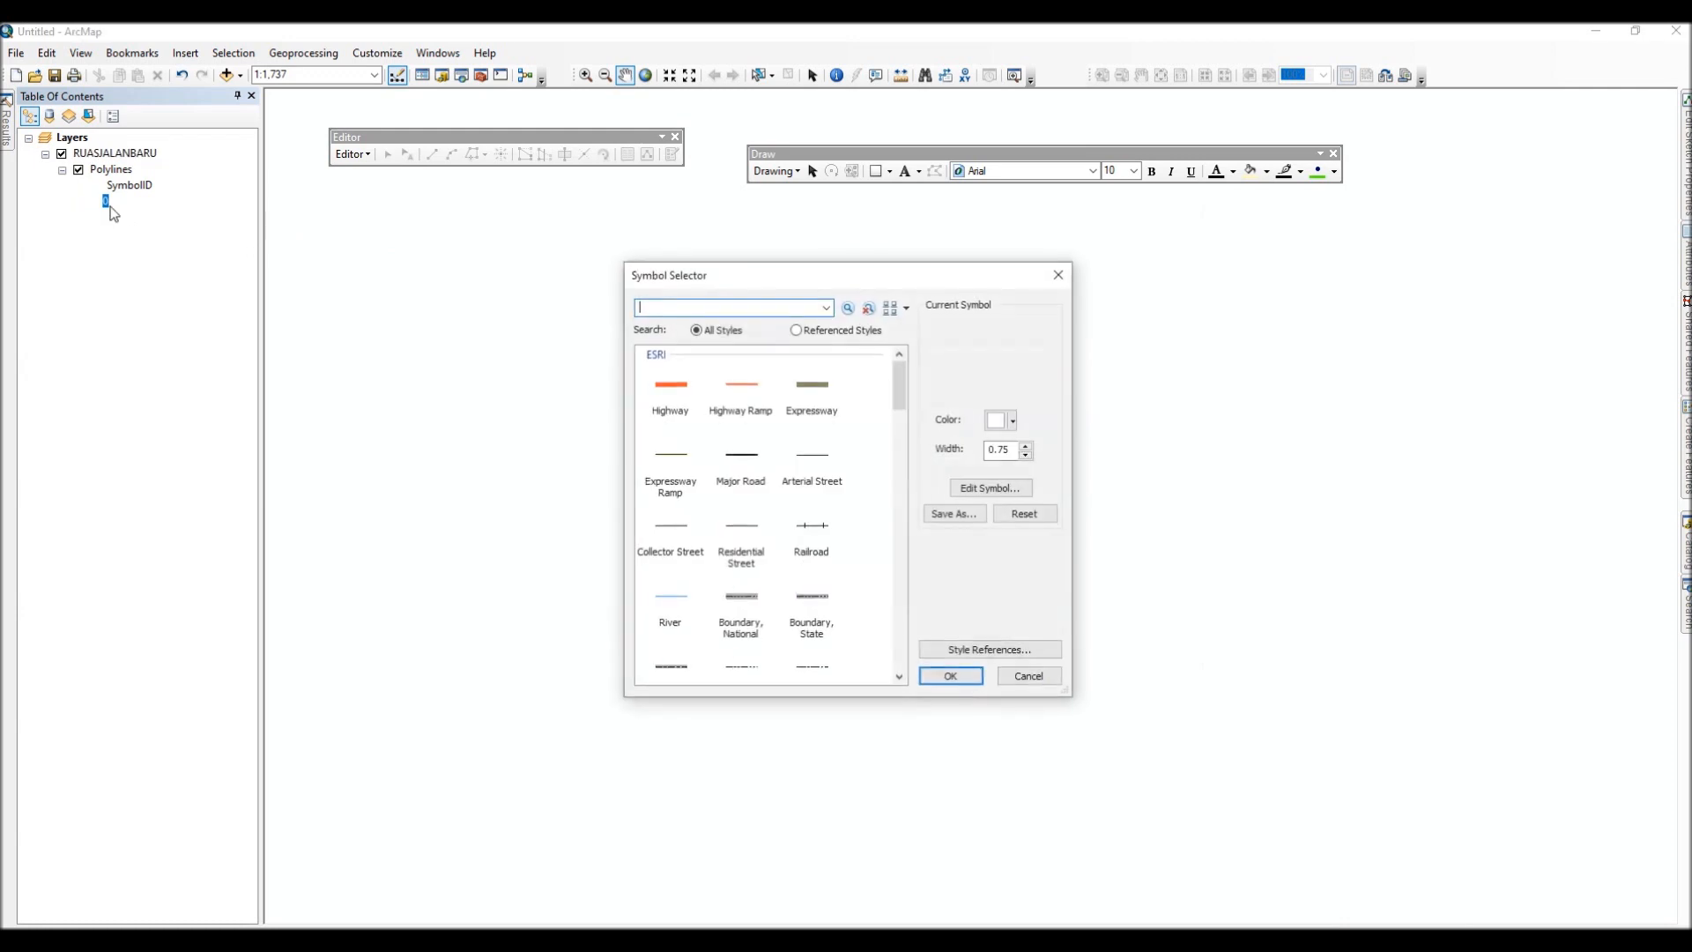
click(671, 387)
click(950, 676)
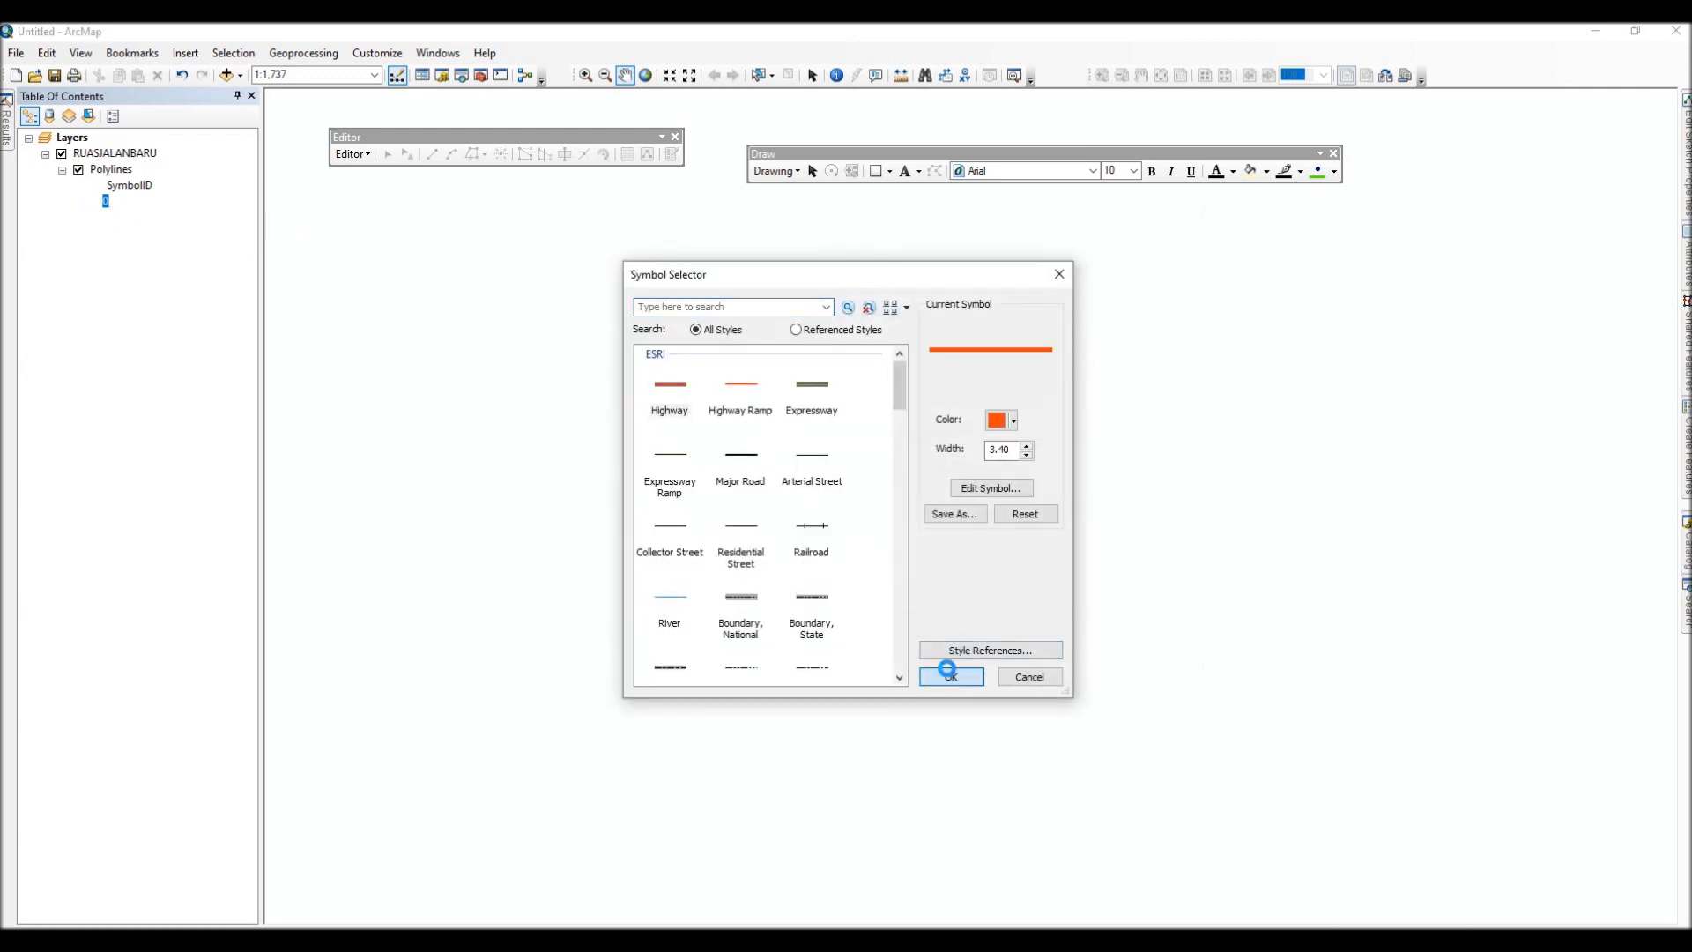
scroll(915, 568, up, 3)
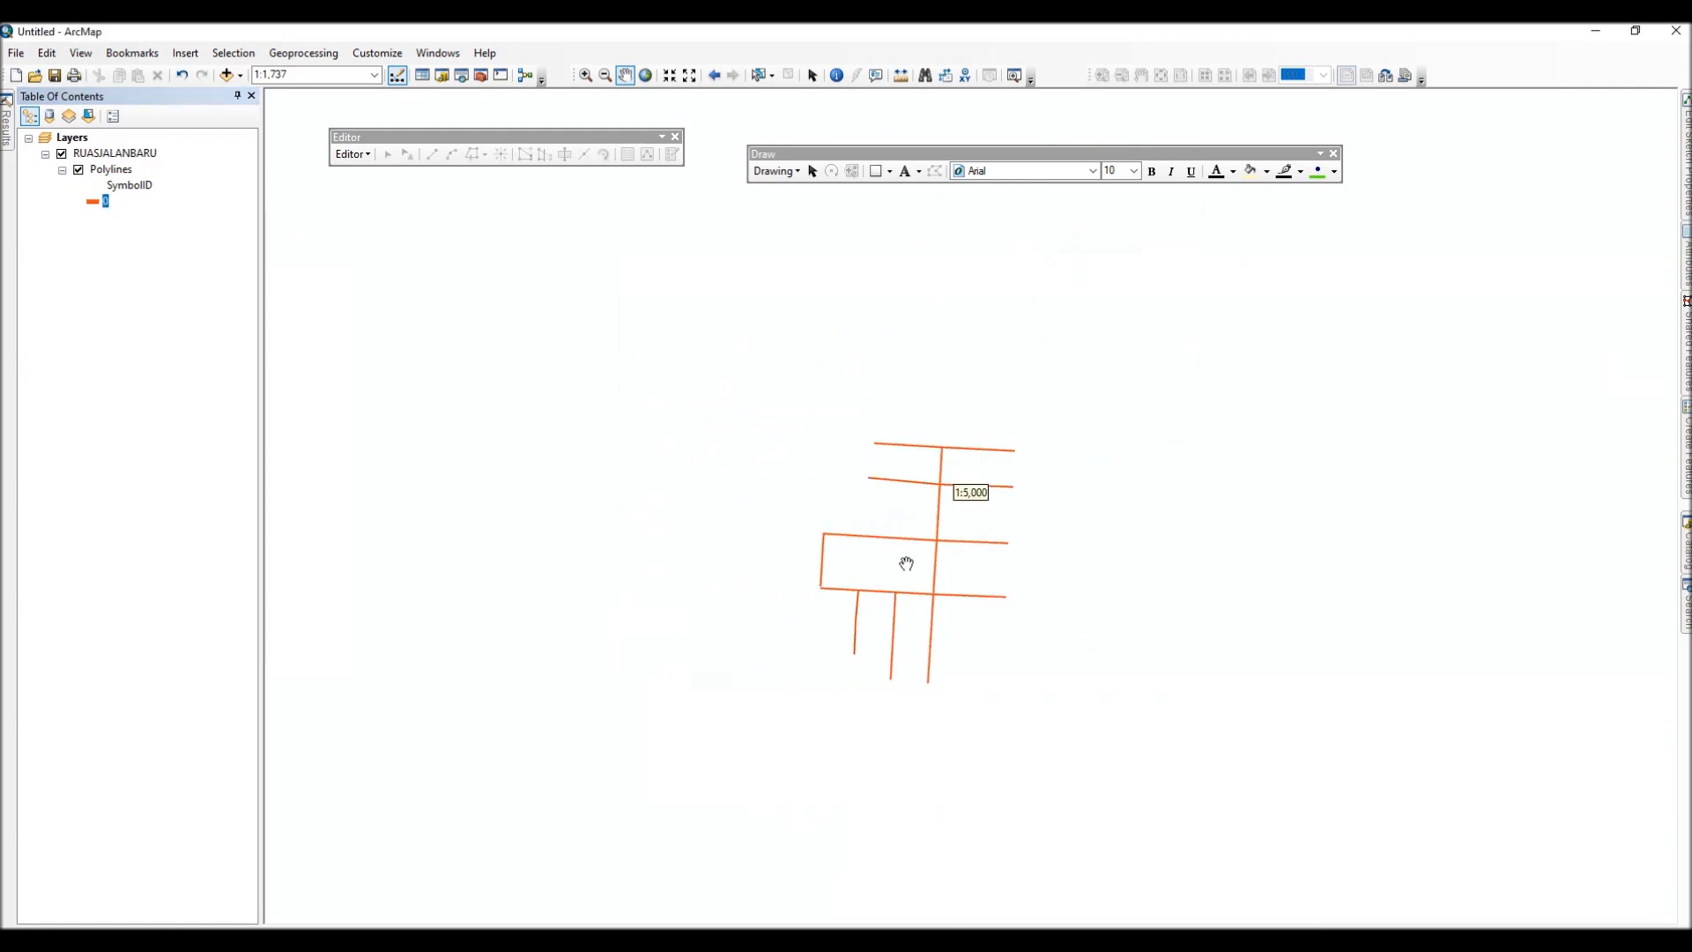
drag(897, 526, 919, 455)
scroll(821, 466, down, 3)
Open Export Data for the Polylines layer and start browsing for the output feature class location.
click(112, 169)
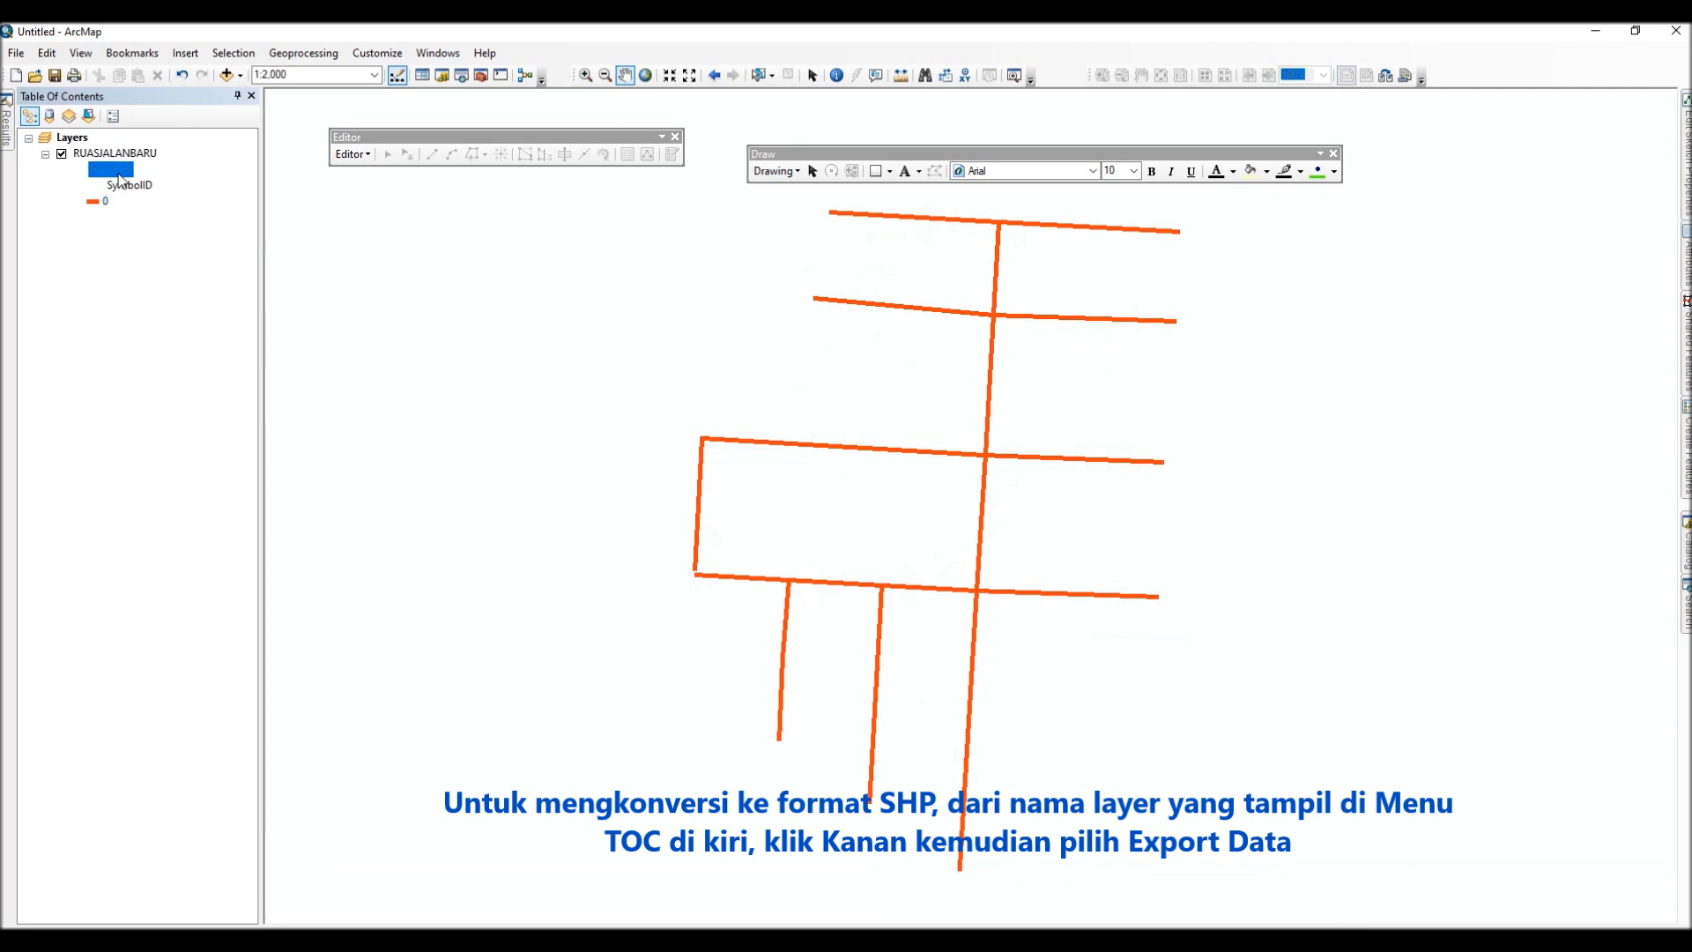
right_click(124, 175)
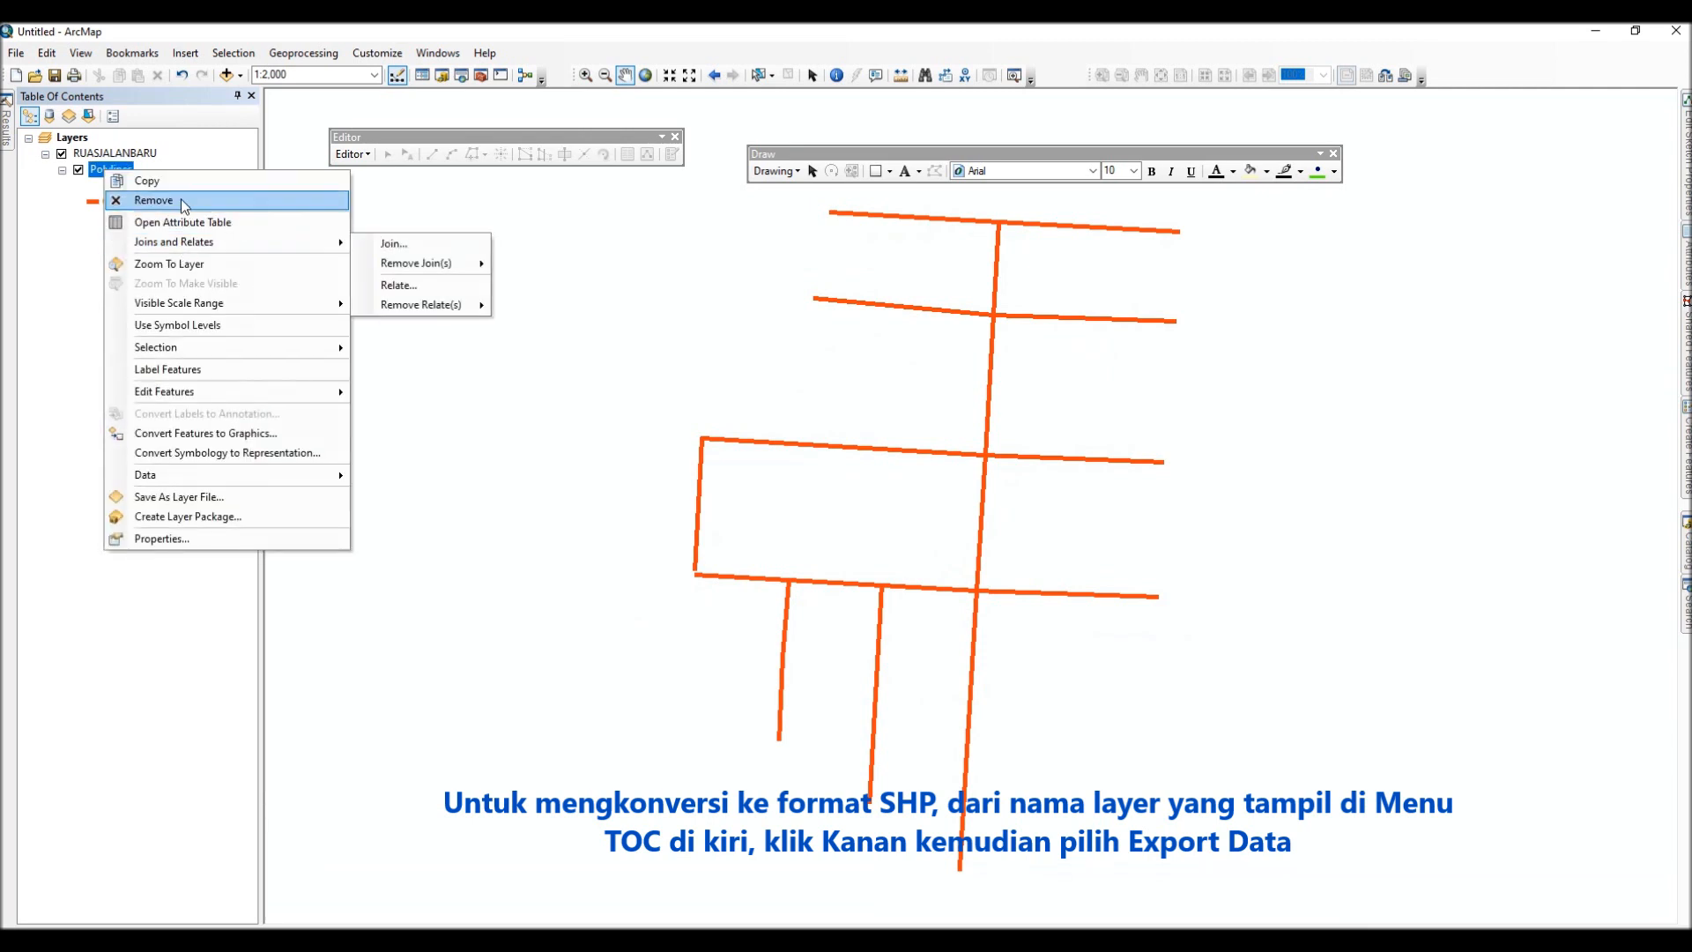
mouse_move(330, 486)
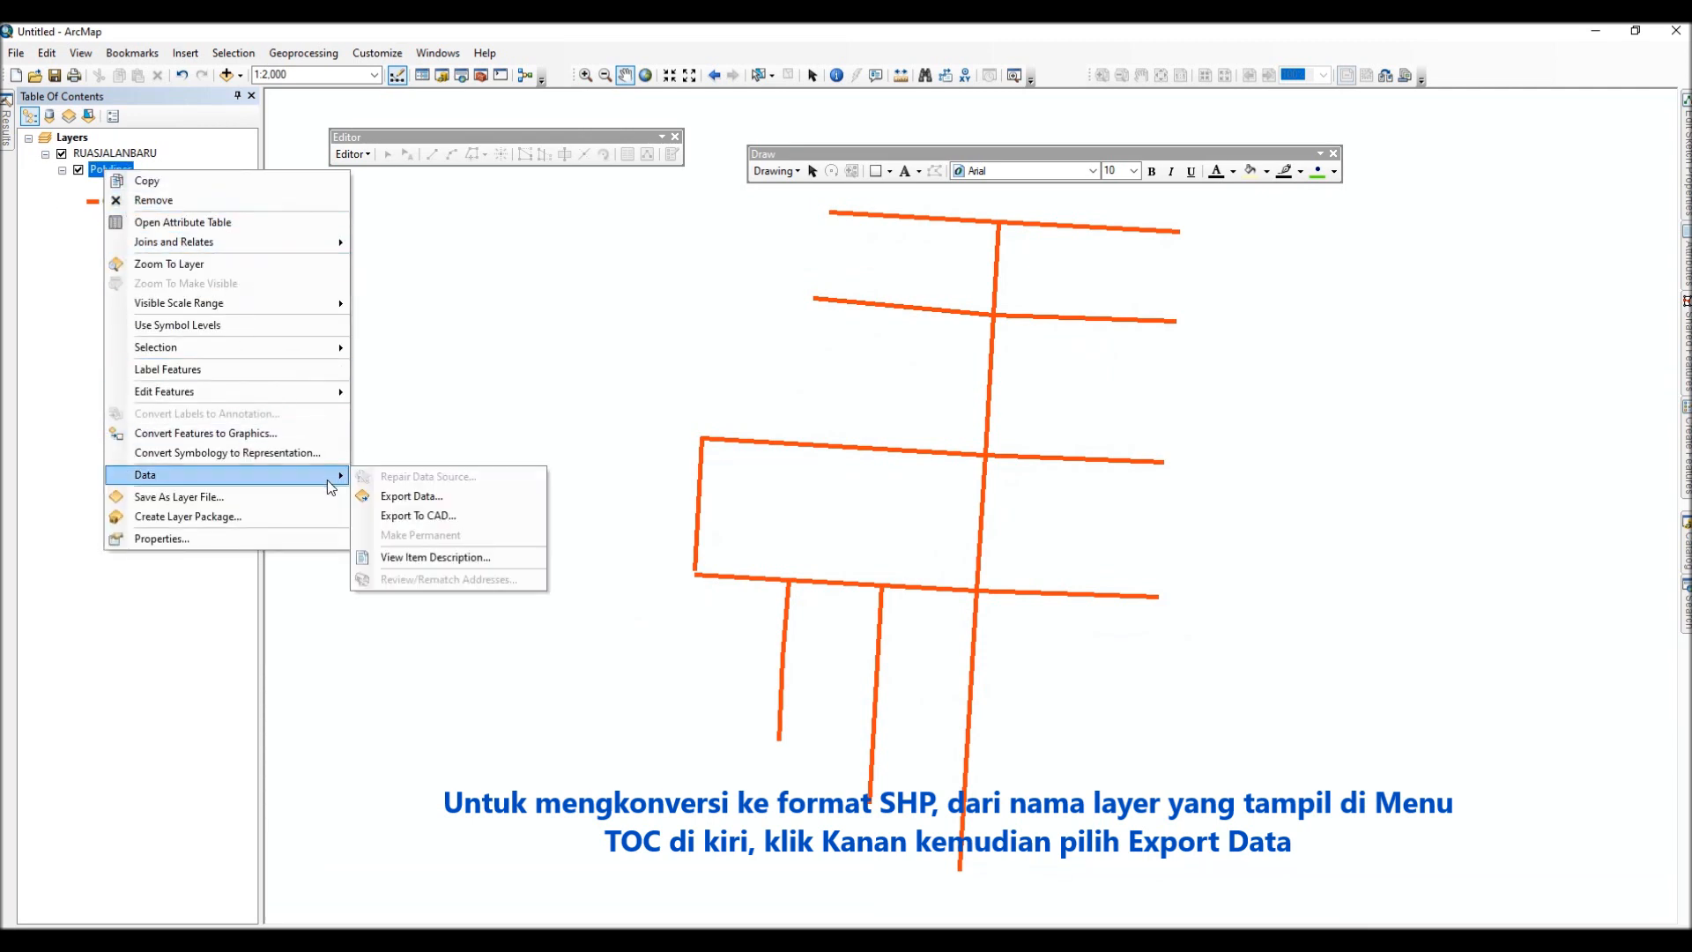
click(457, 499)
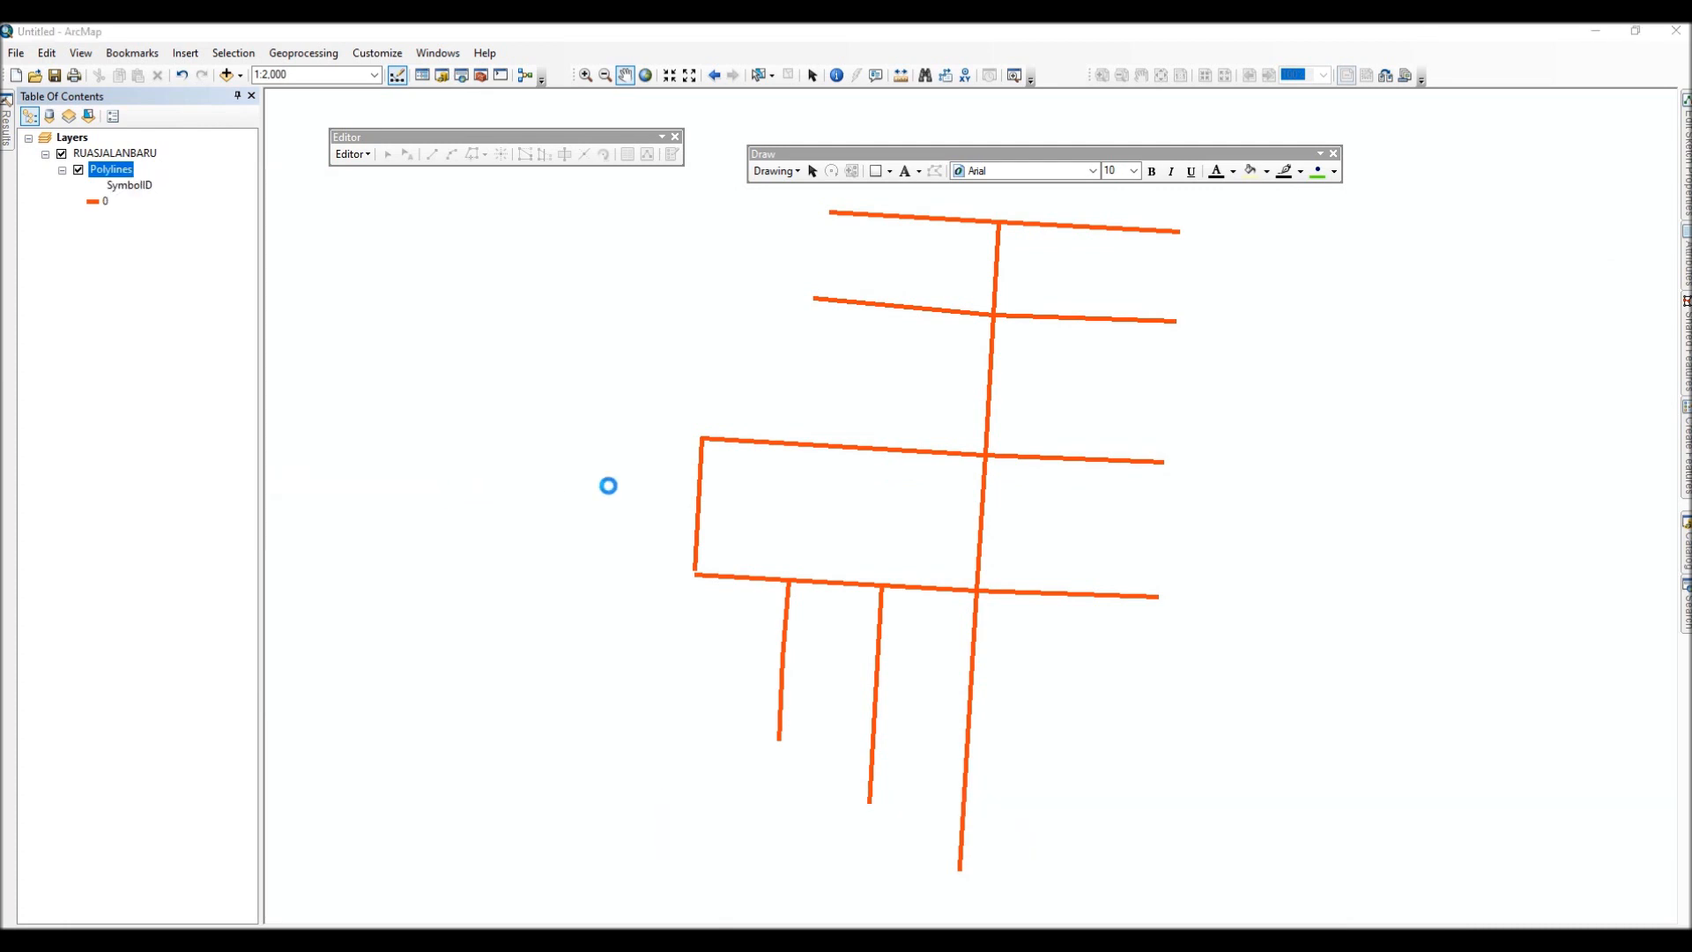
click(998, 520)
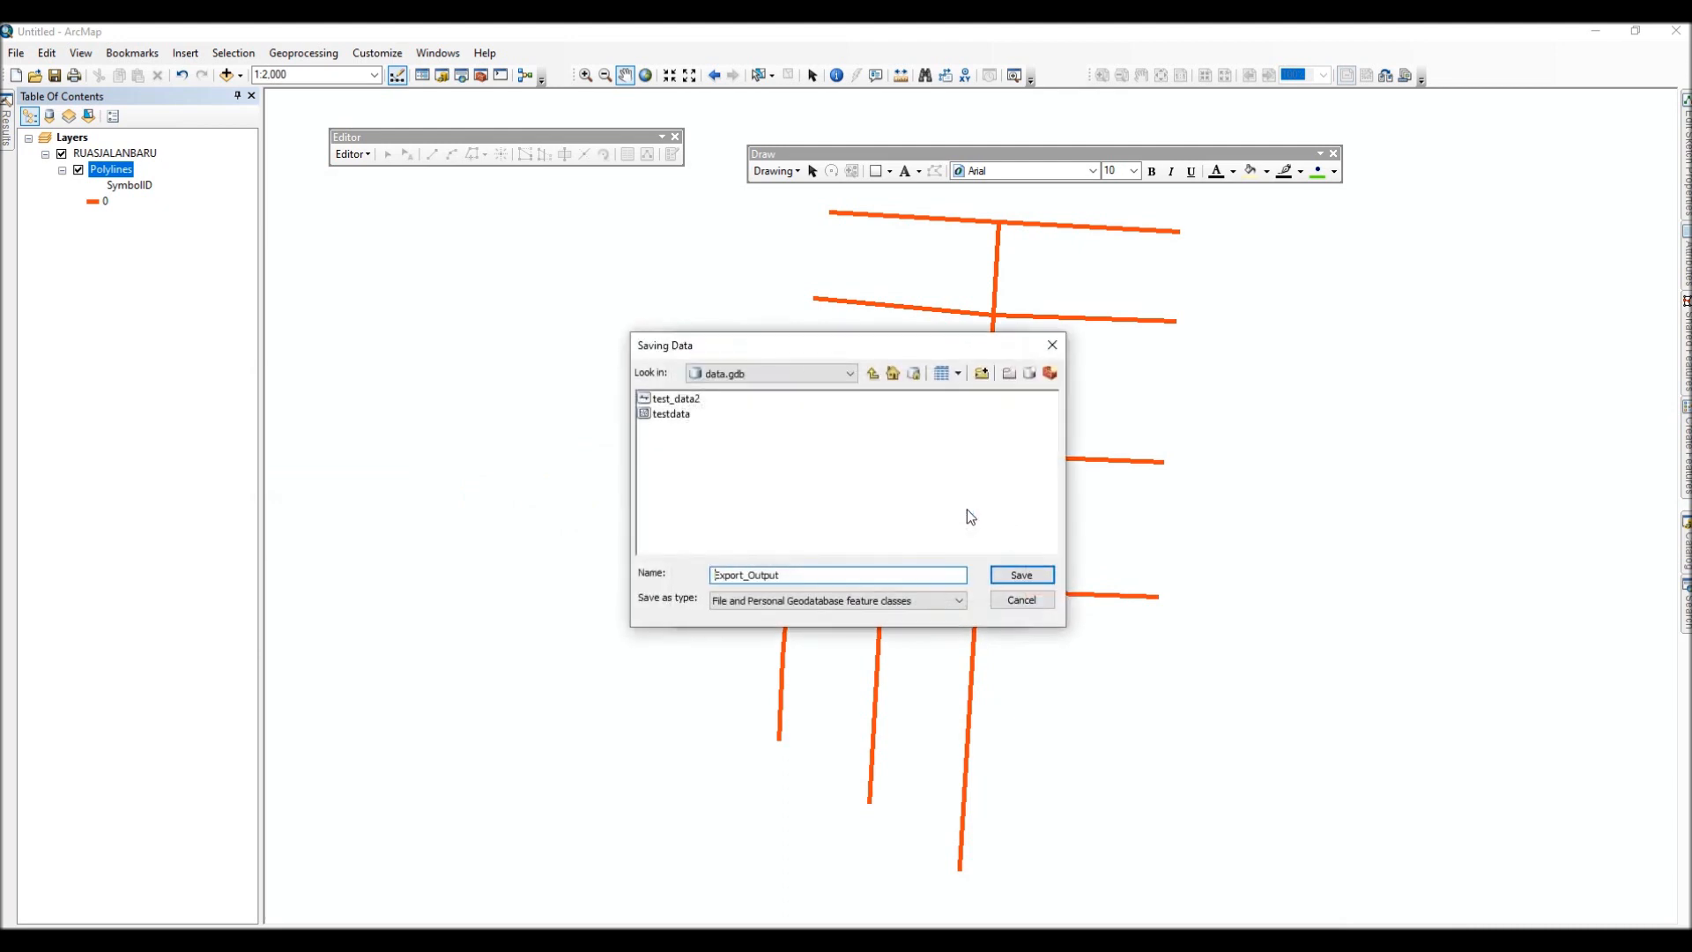
Set the export destination to the RUASALANBARU folder in G:\Workspace2019.
click(872, 376)
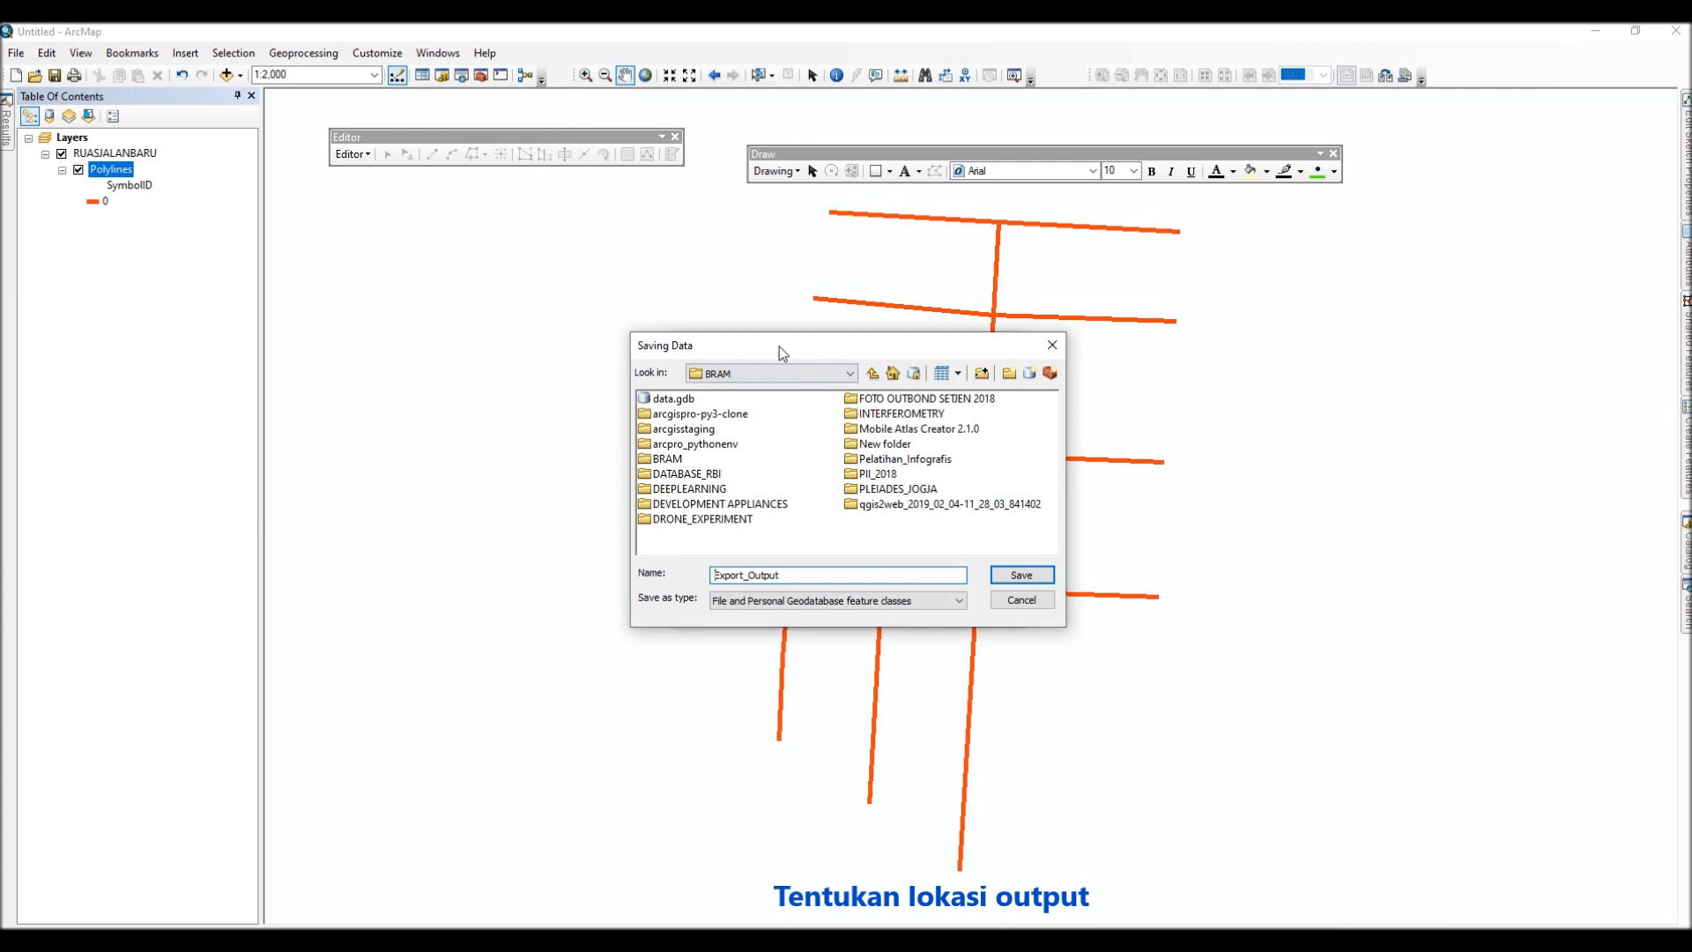
click(784, 369)
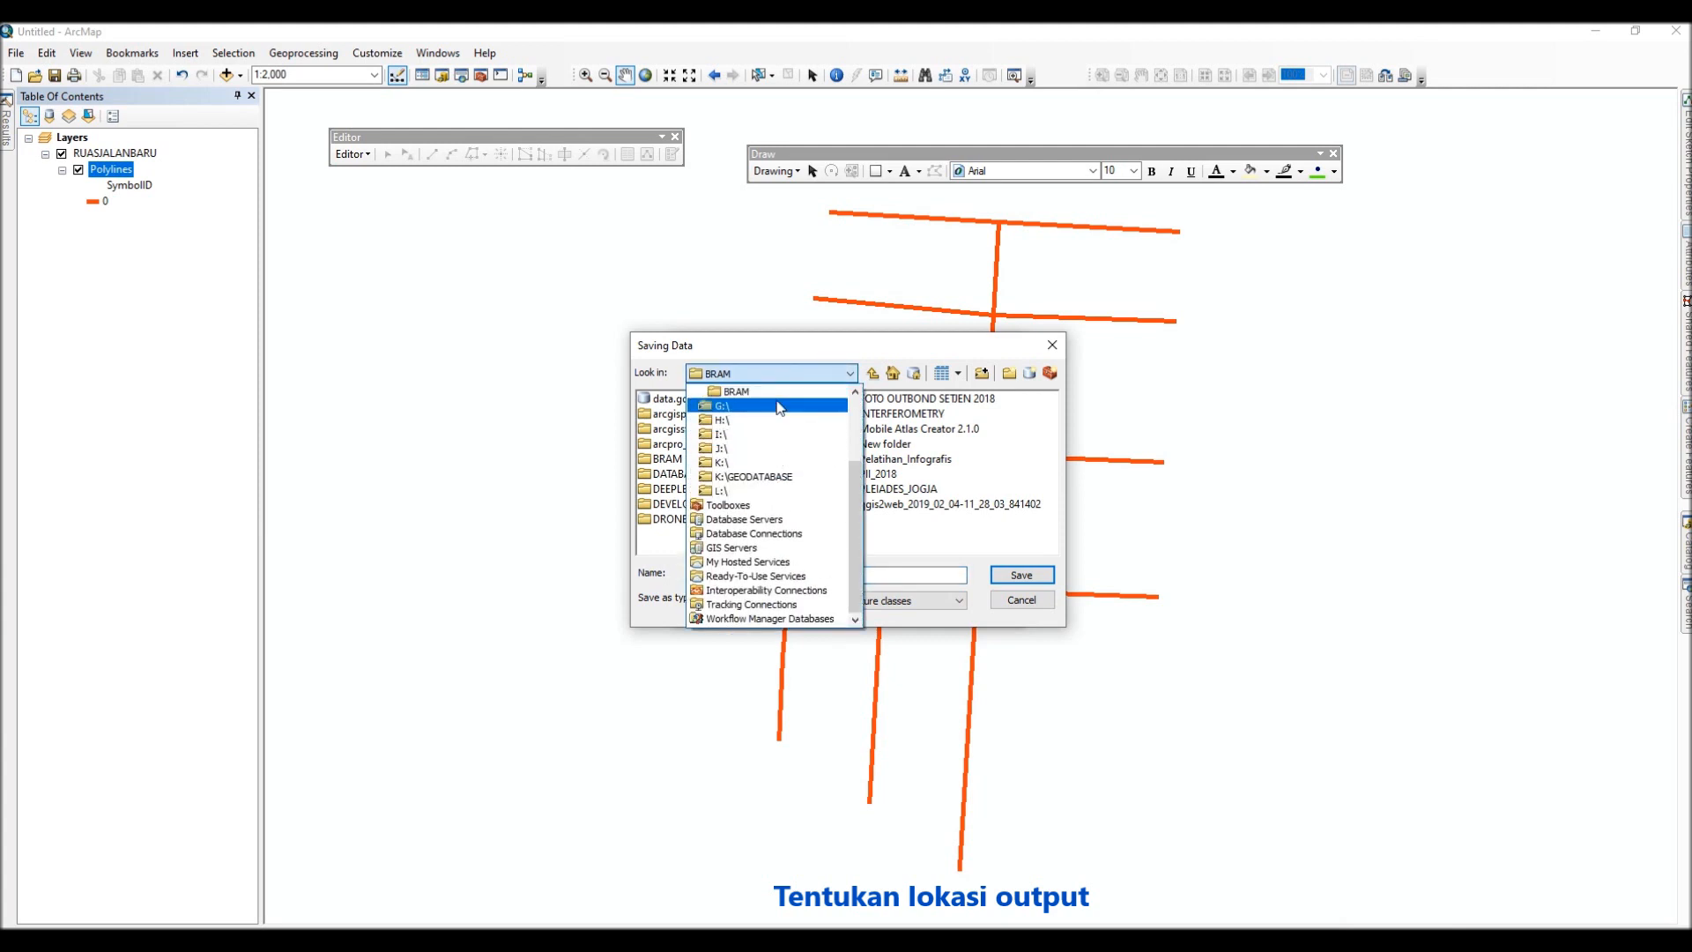
click(779, 406)
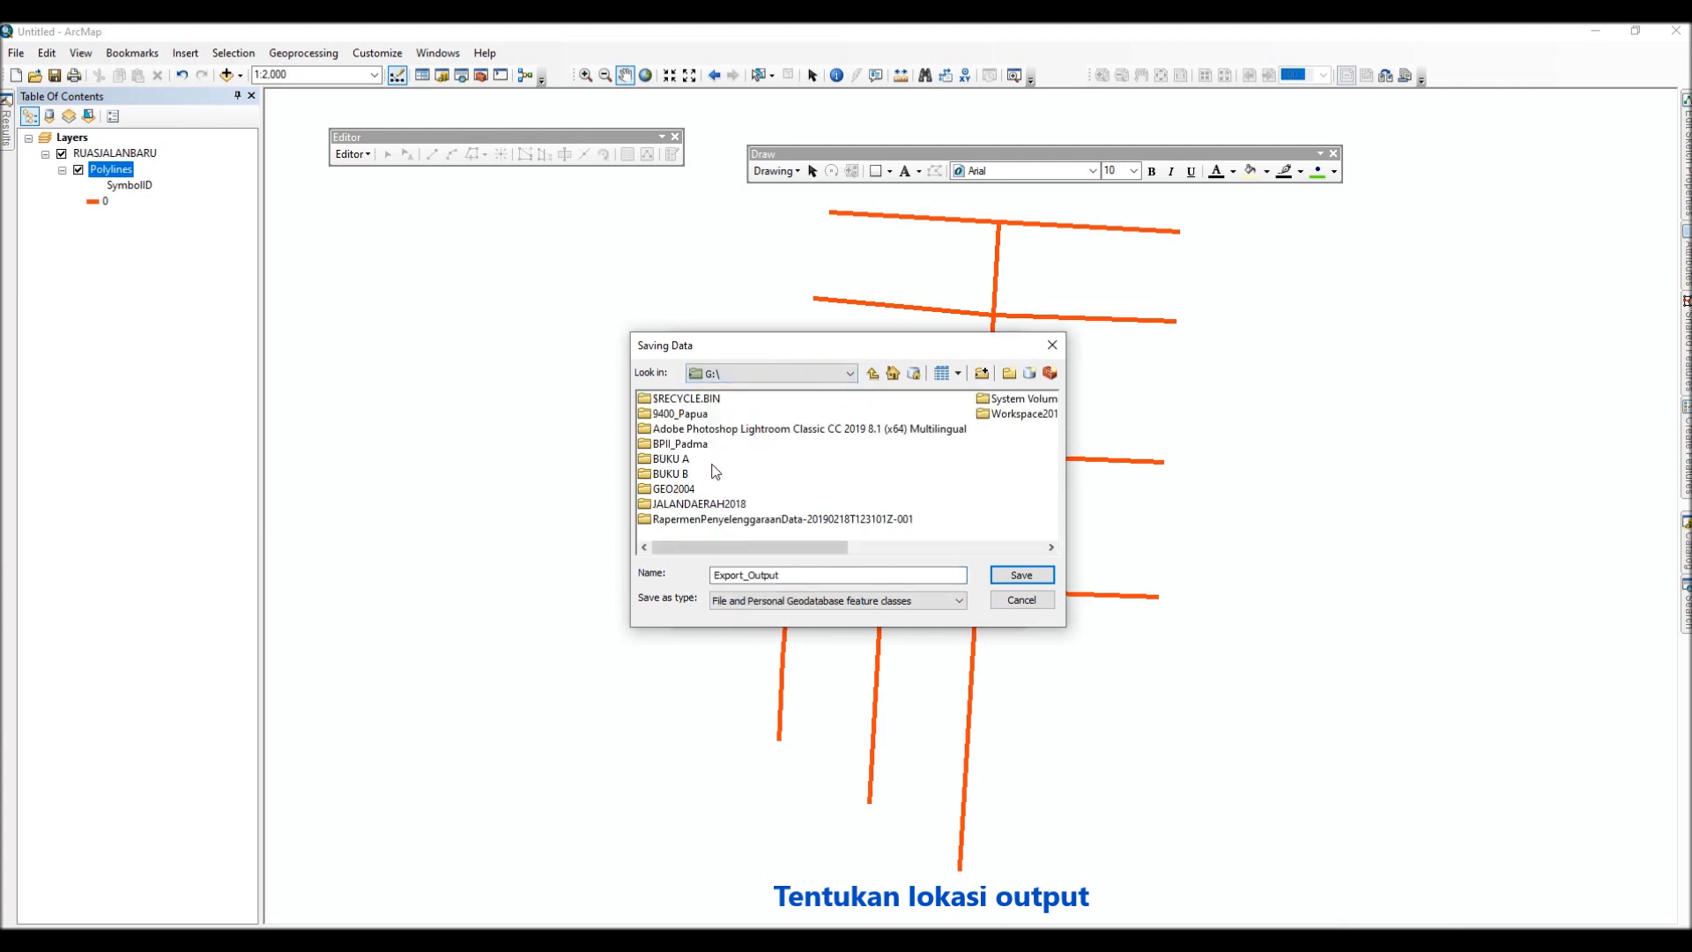
double_click(1020, 413)
scroll(706, 493, right, 1)
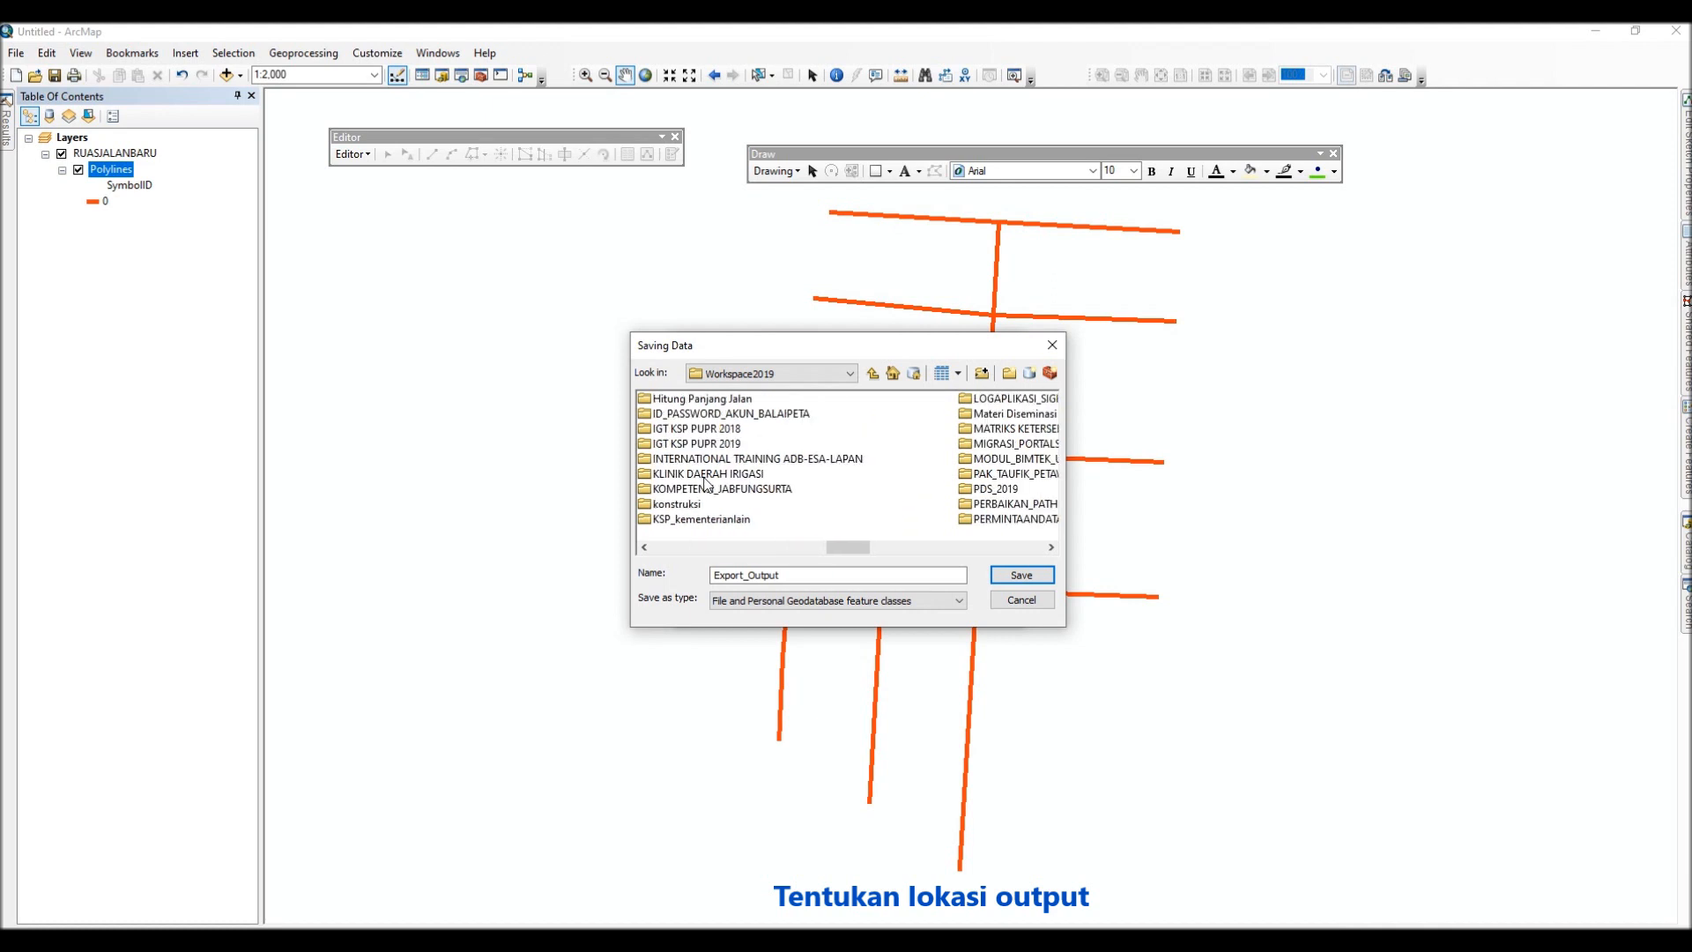
scroll(718, 483, right, 2)
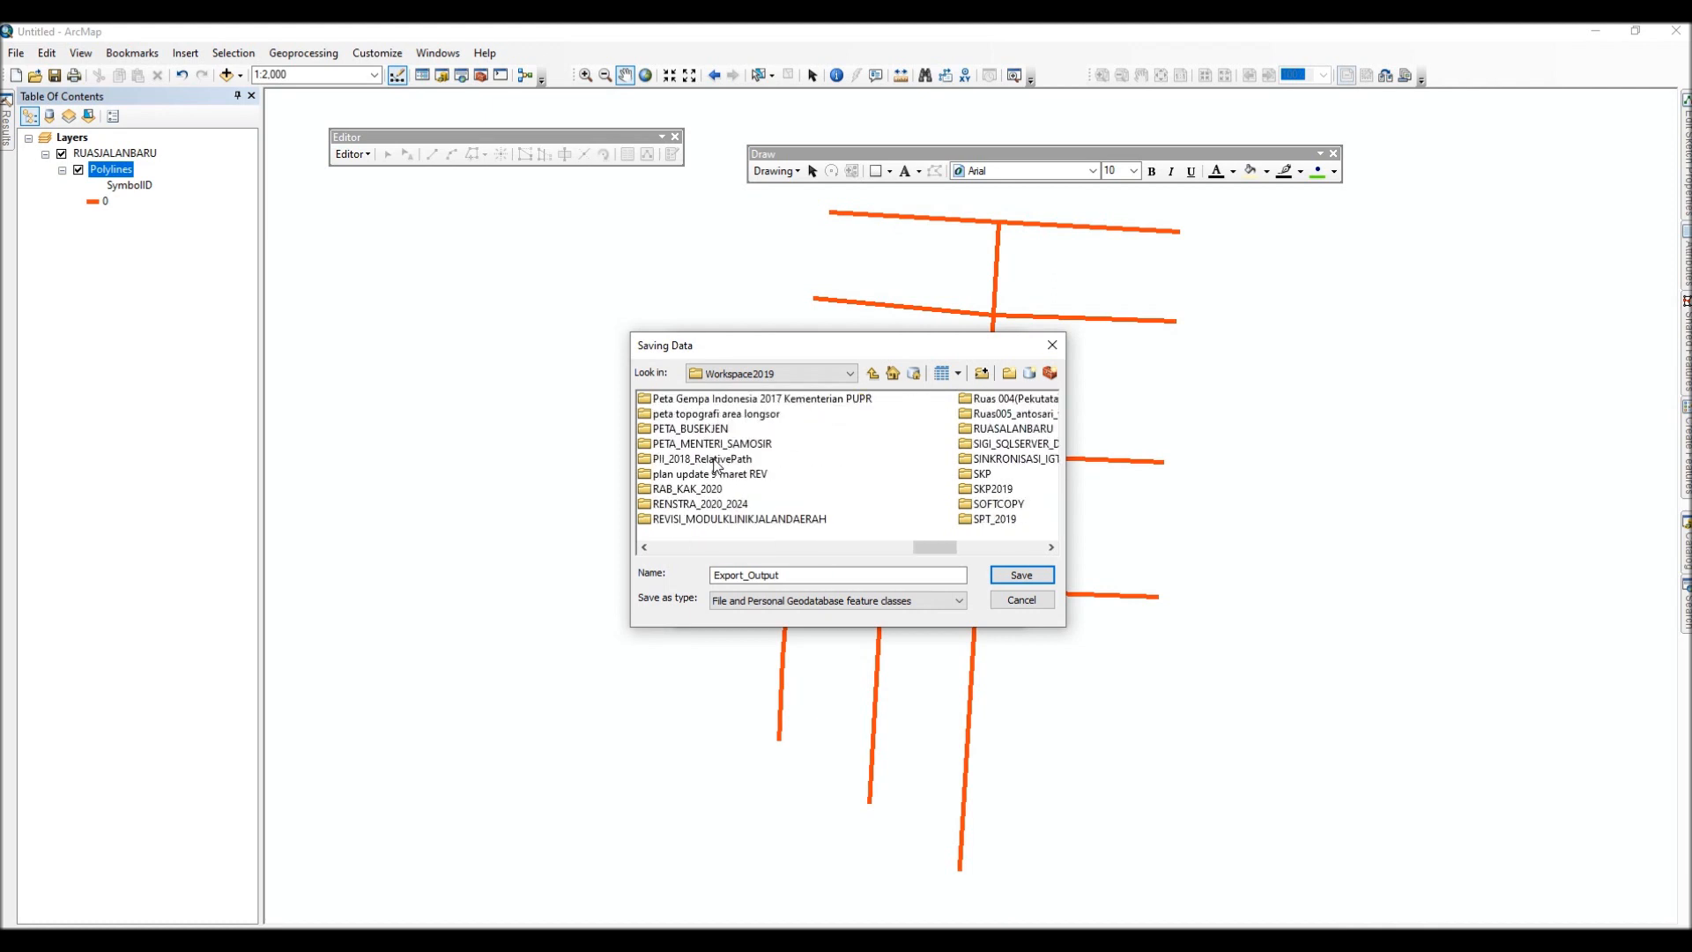
scroll(710, 454, right, 1)
scroll(711, 454, left, 1)
double_click(990, 430)
Export all features as a shapefile named RUasJAlanBaru and add it to the map as a layer.
click(815, 600)
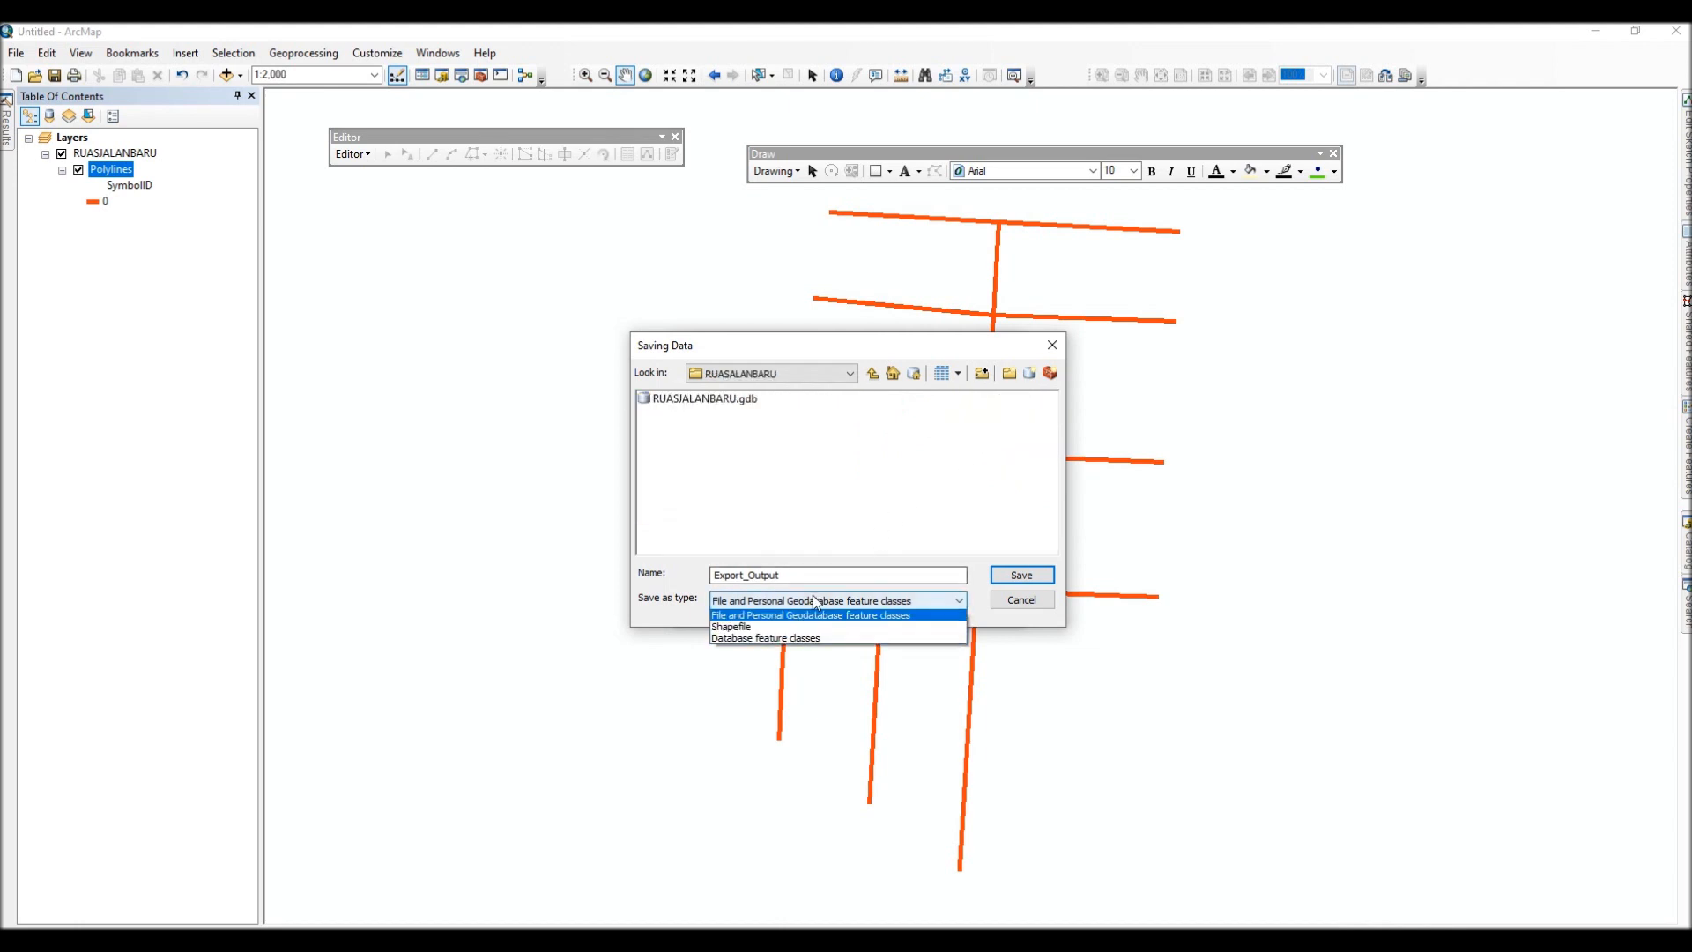
click(816, 627)
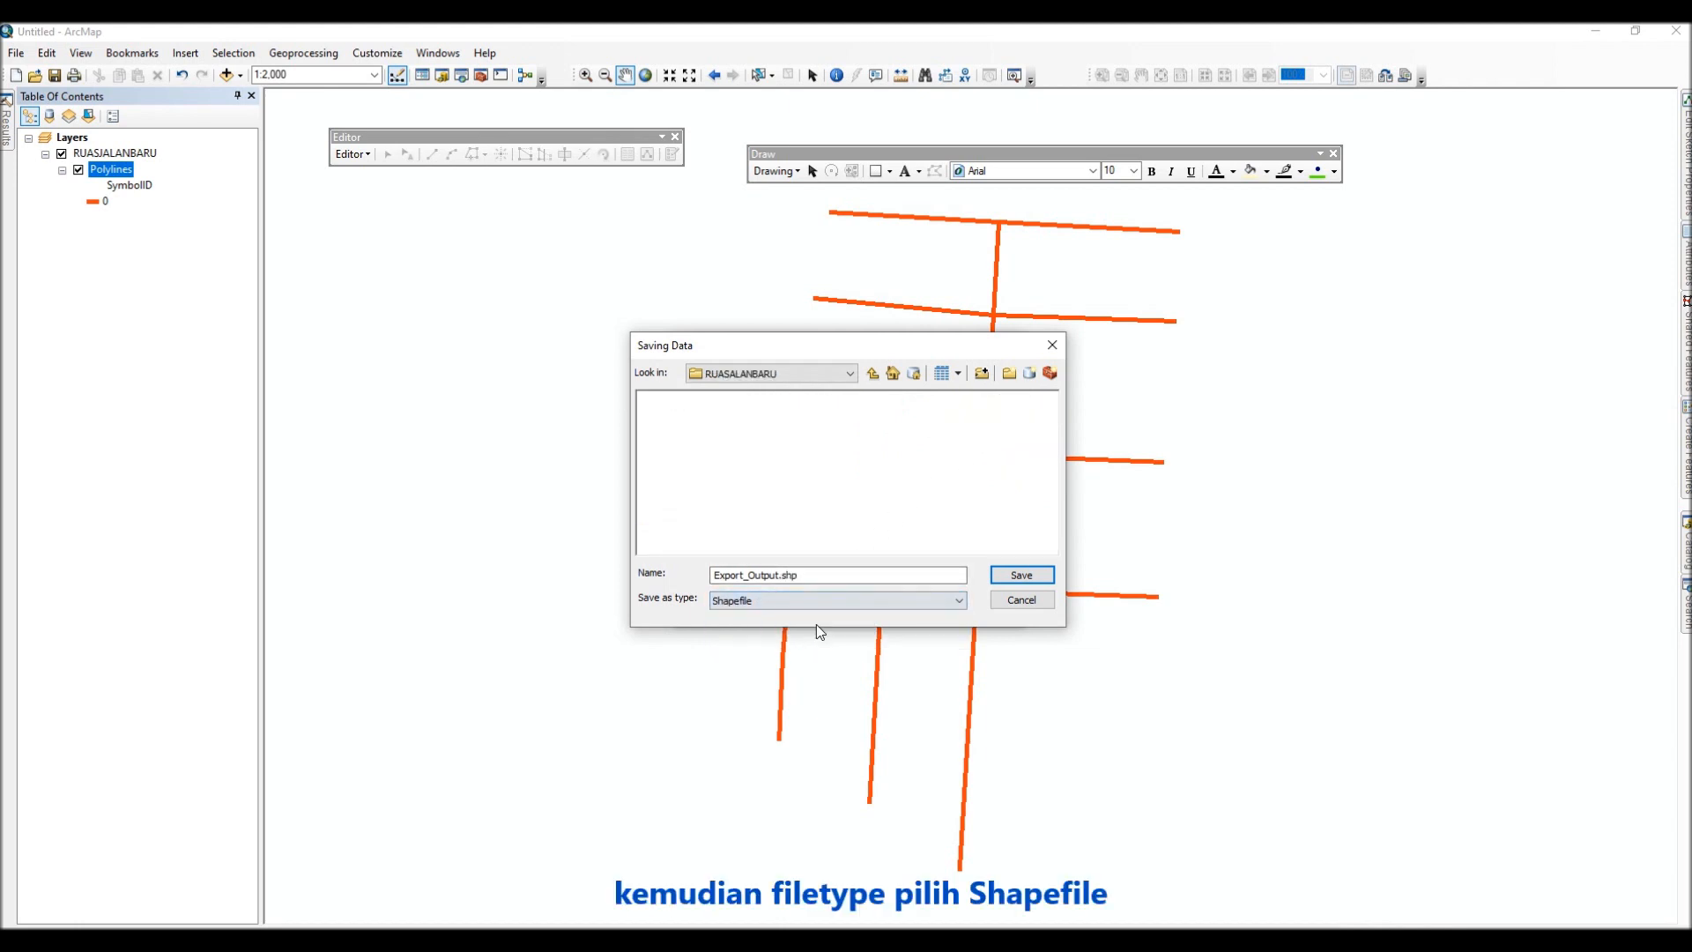
double_click(818, 575)
text(RUasJAlanBaru)
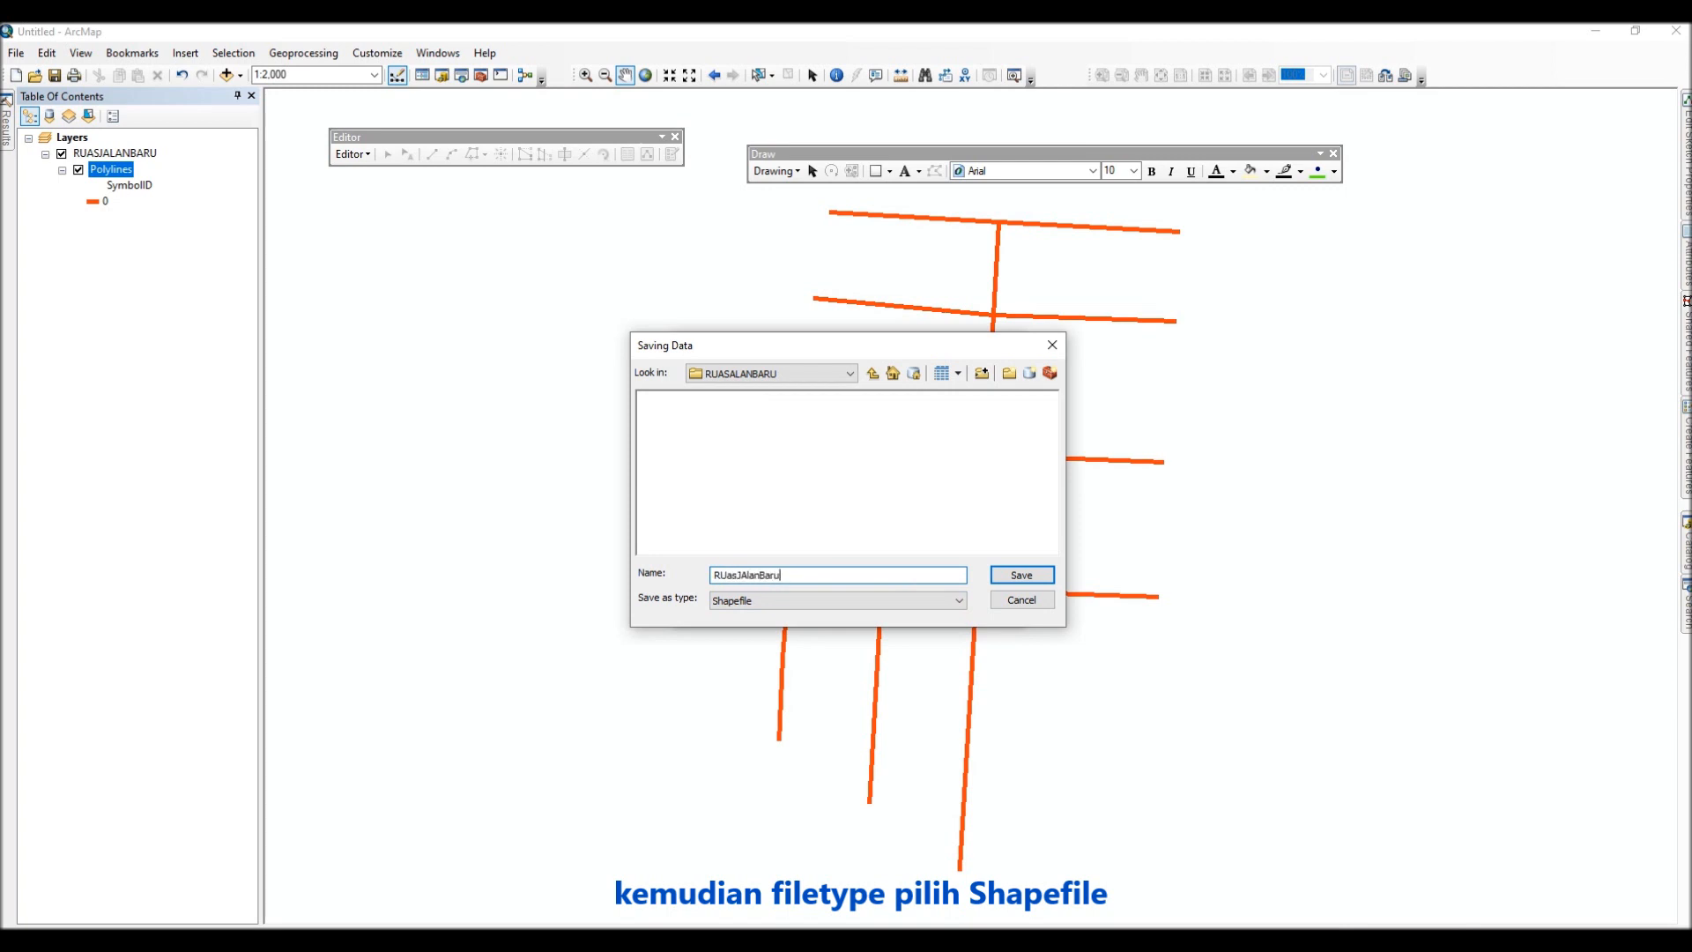
click(1020, 575)
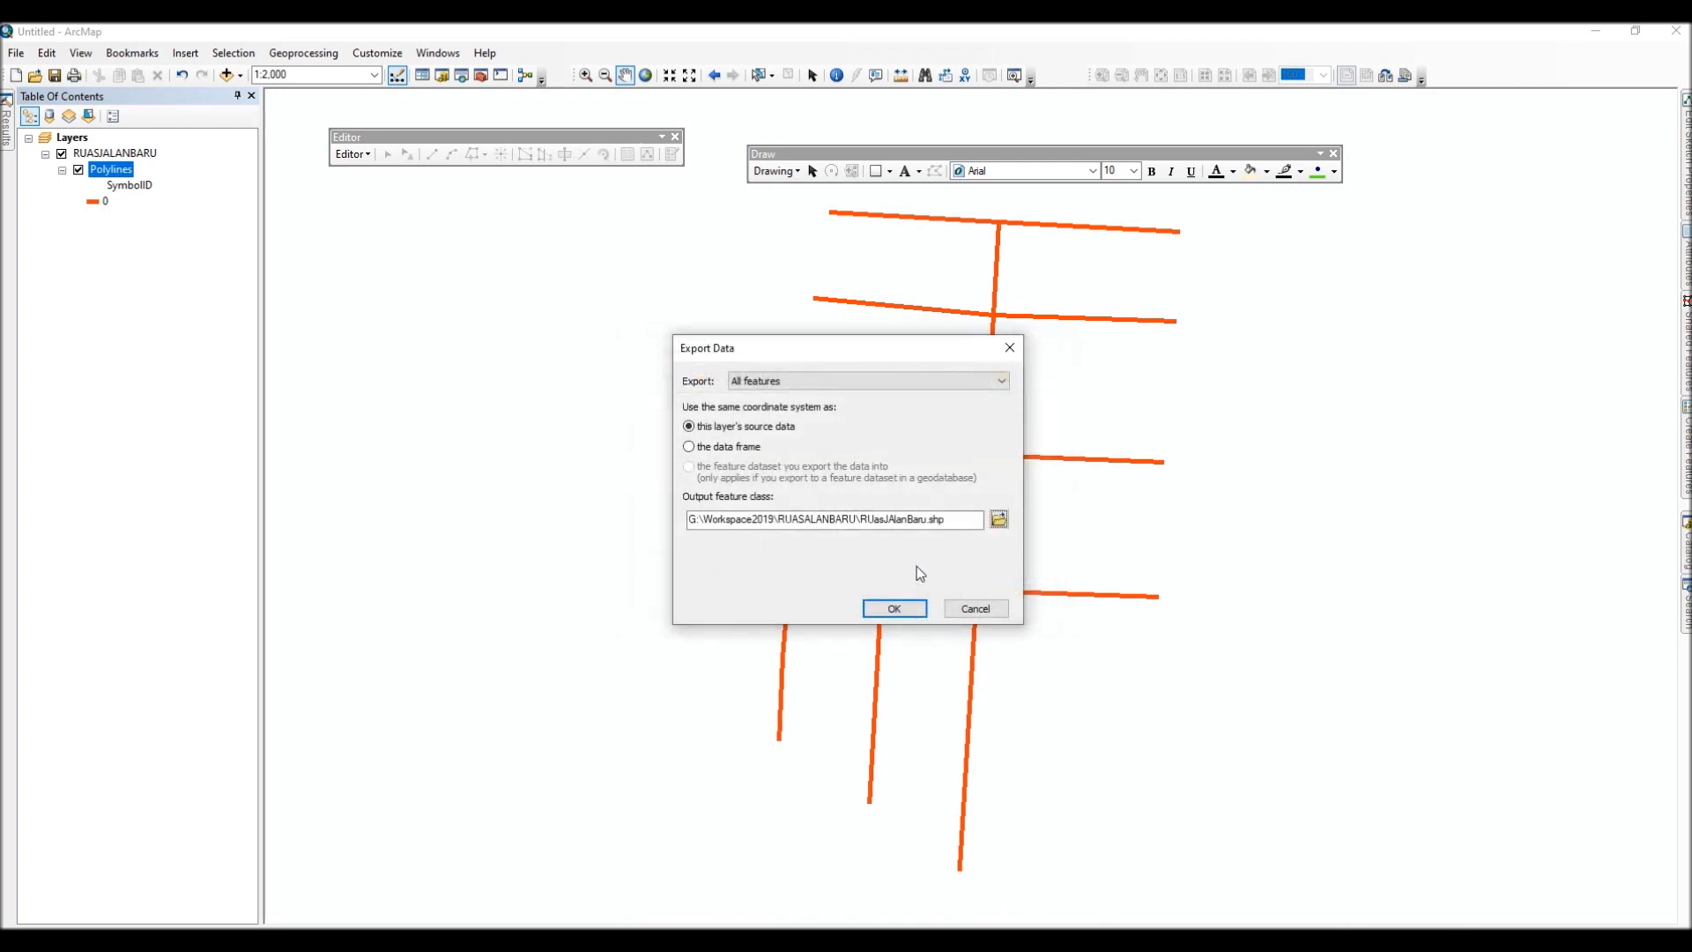
click(890, 604)
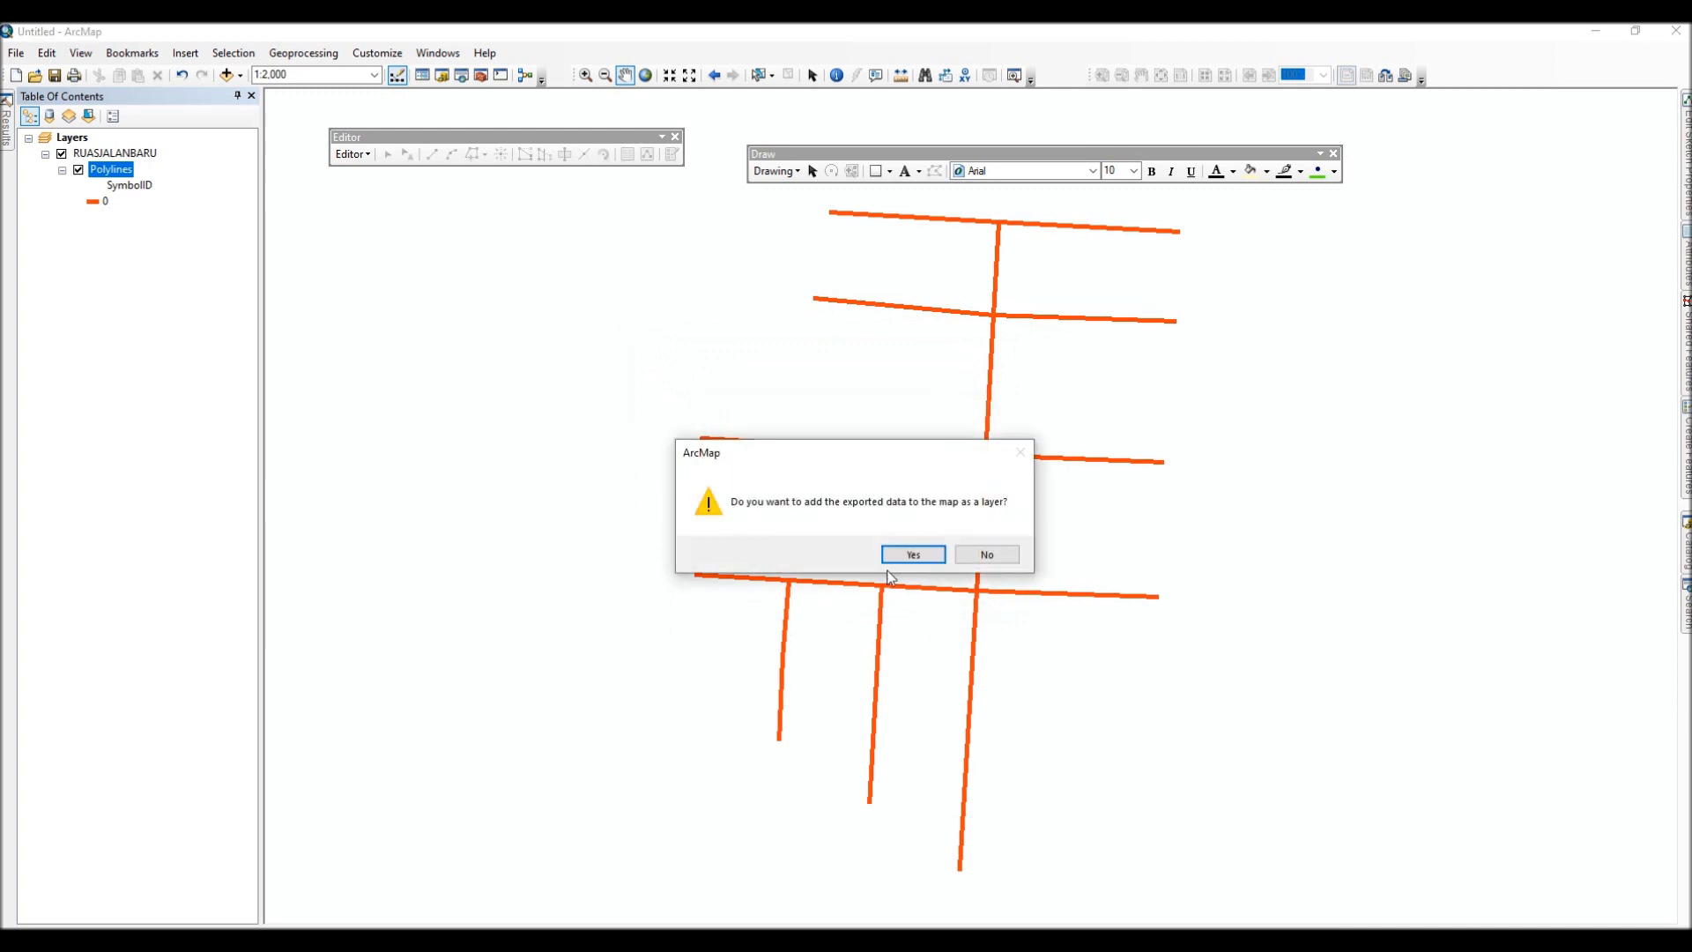
click(913, 554)
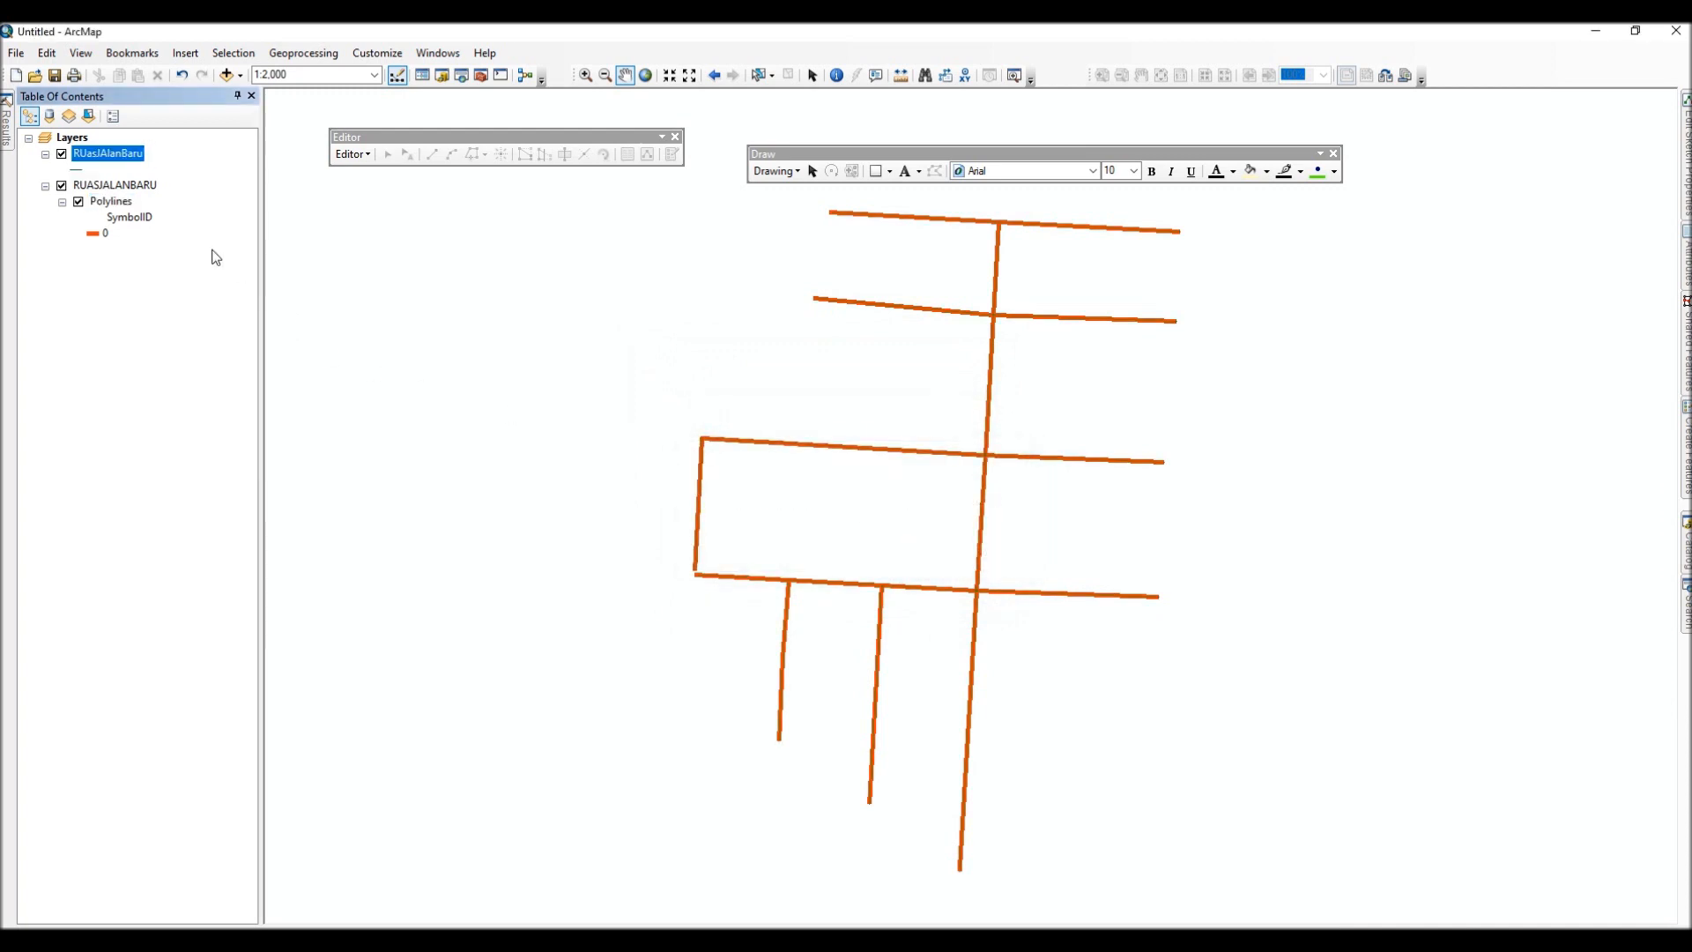
Hide the original RUASJALANBARU group layer and remove it from the map, leaving the exported shapefile layer.
click(63, 186)
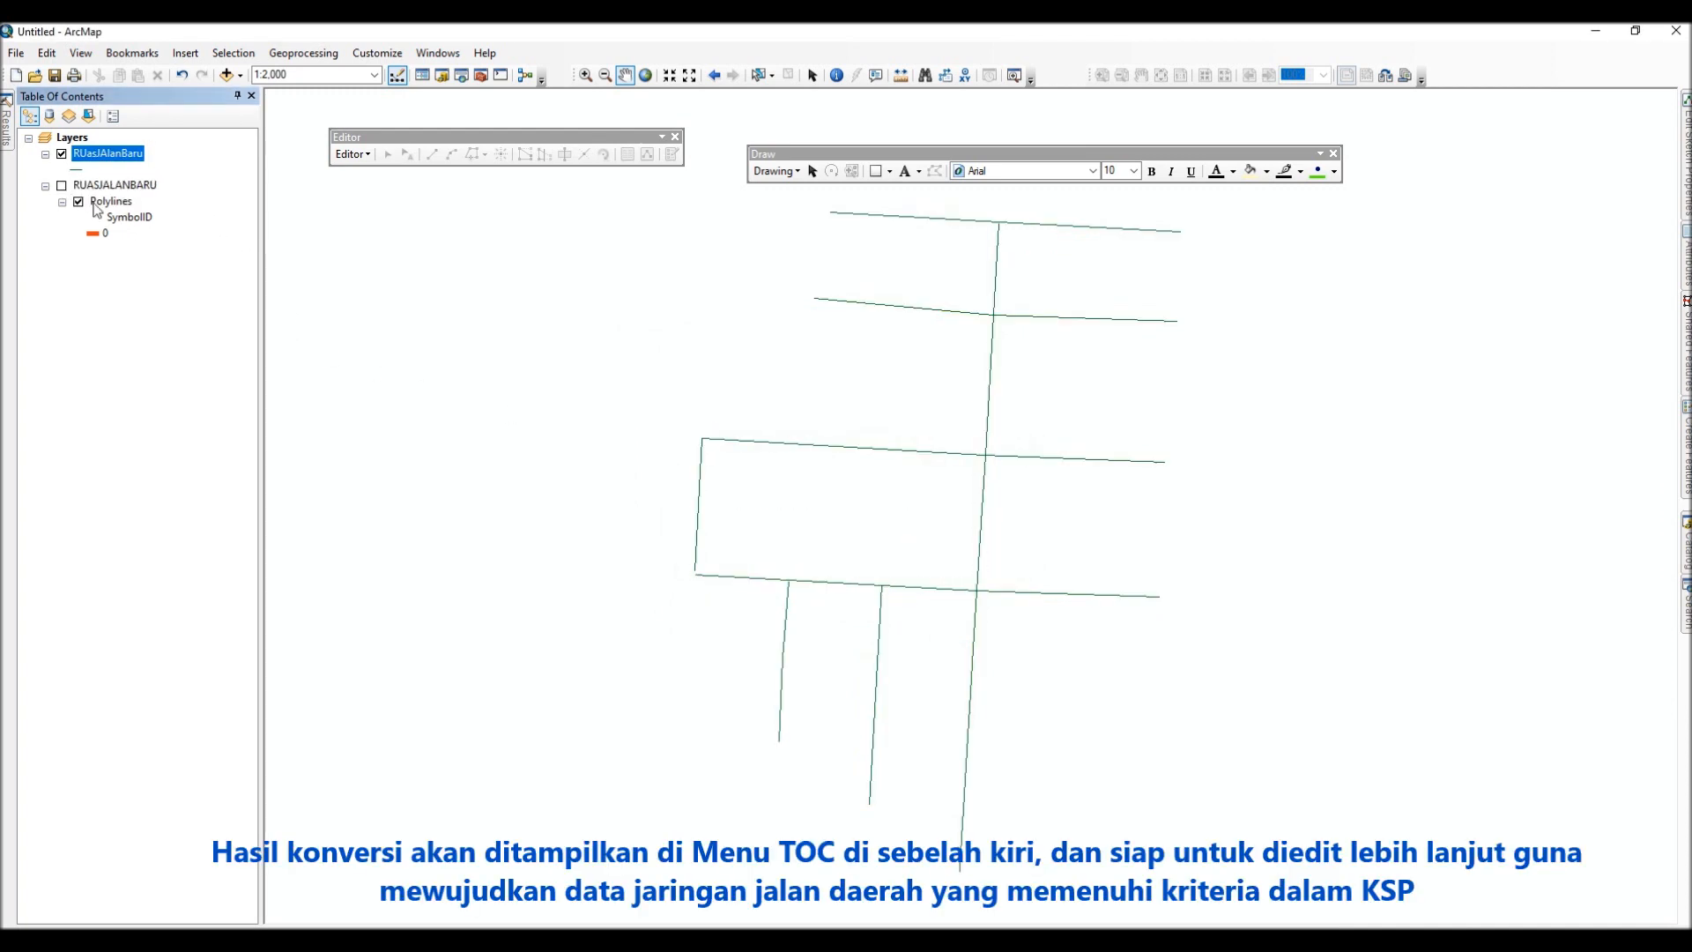
right_click(100, 188)
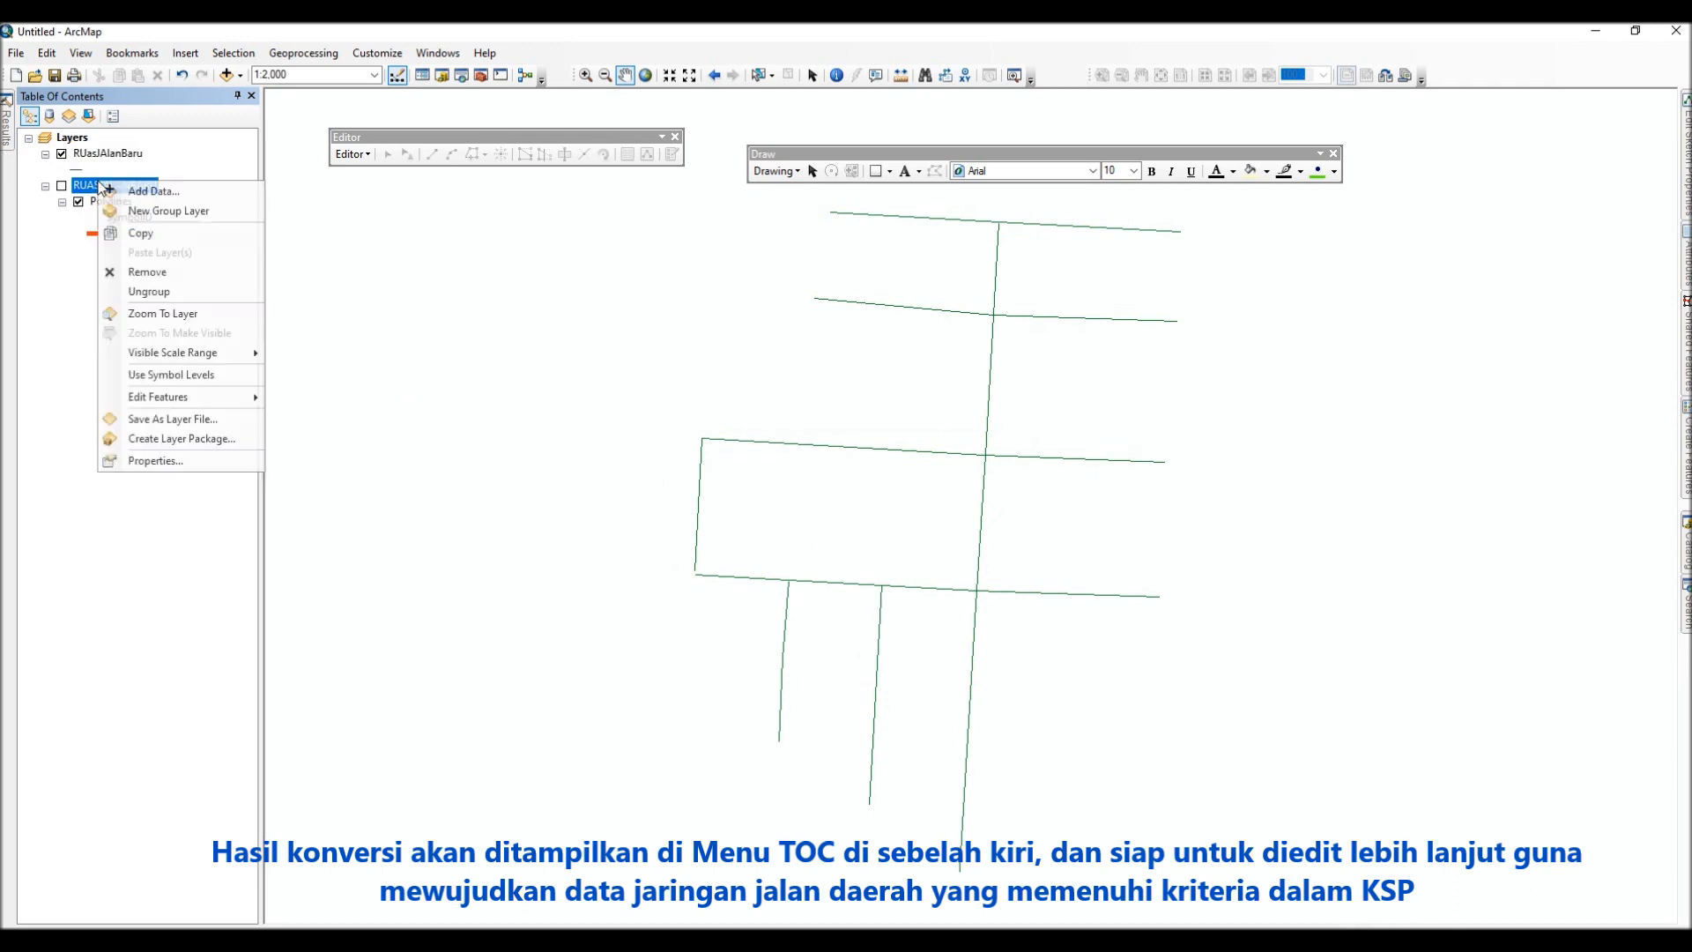
click(157, 272)
scroll(940, 479, up, 4)
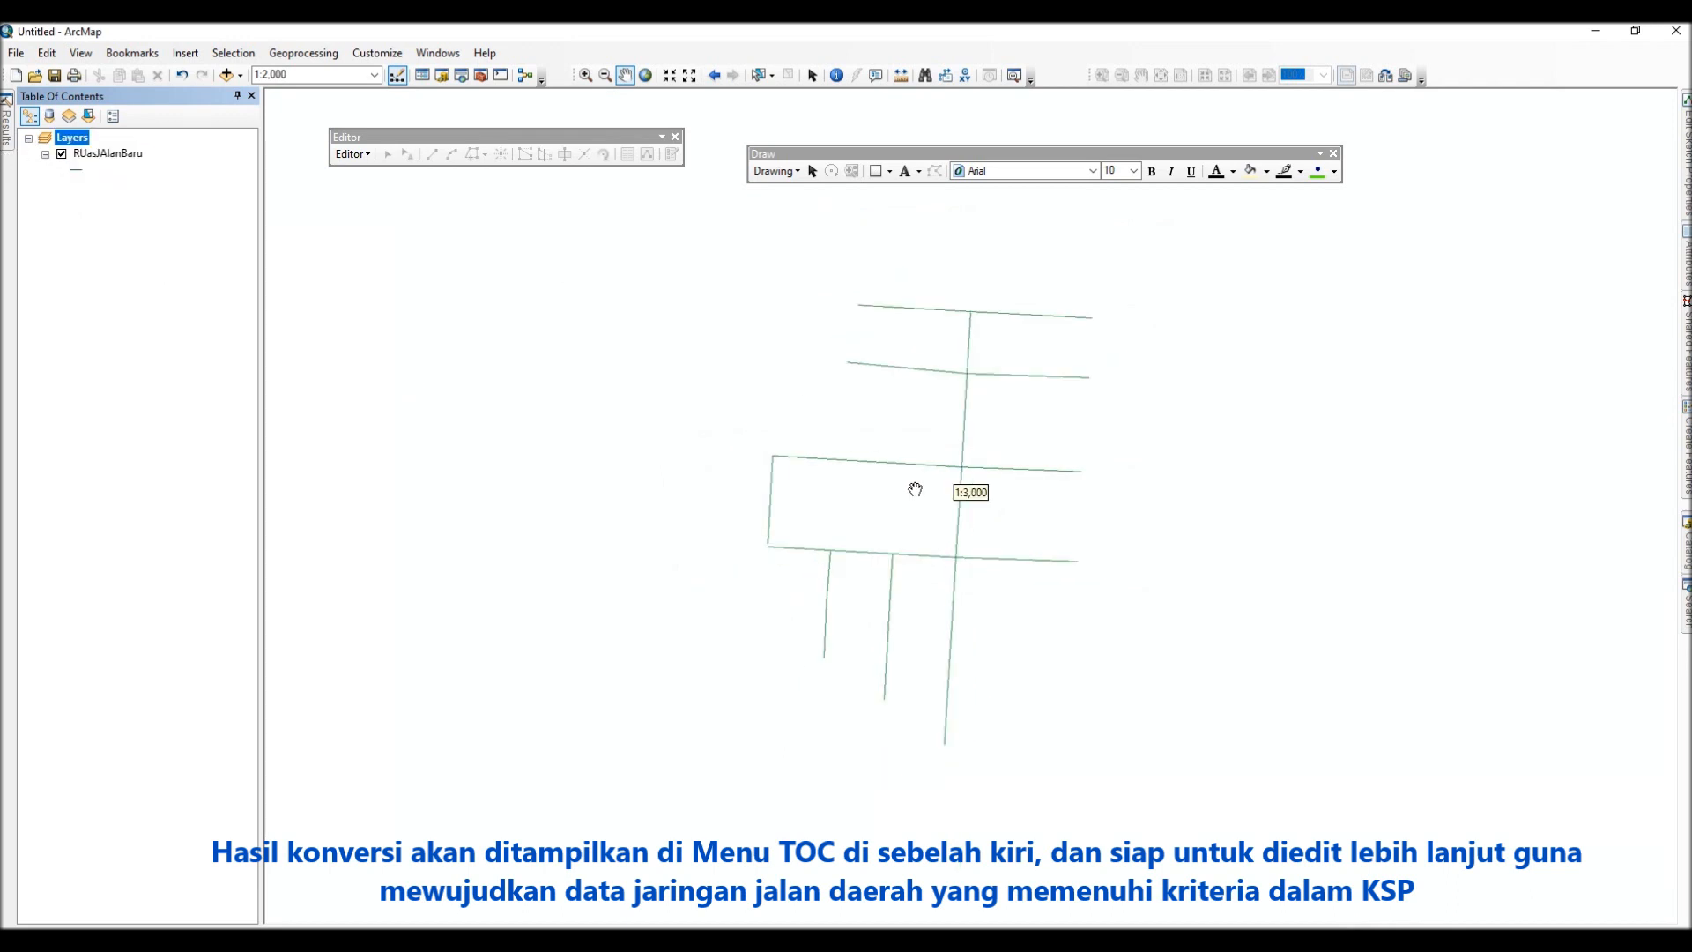
scroll(918, 487, down, 5)
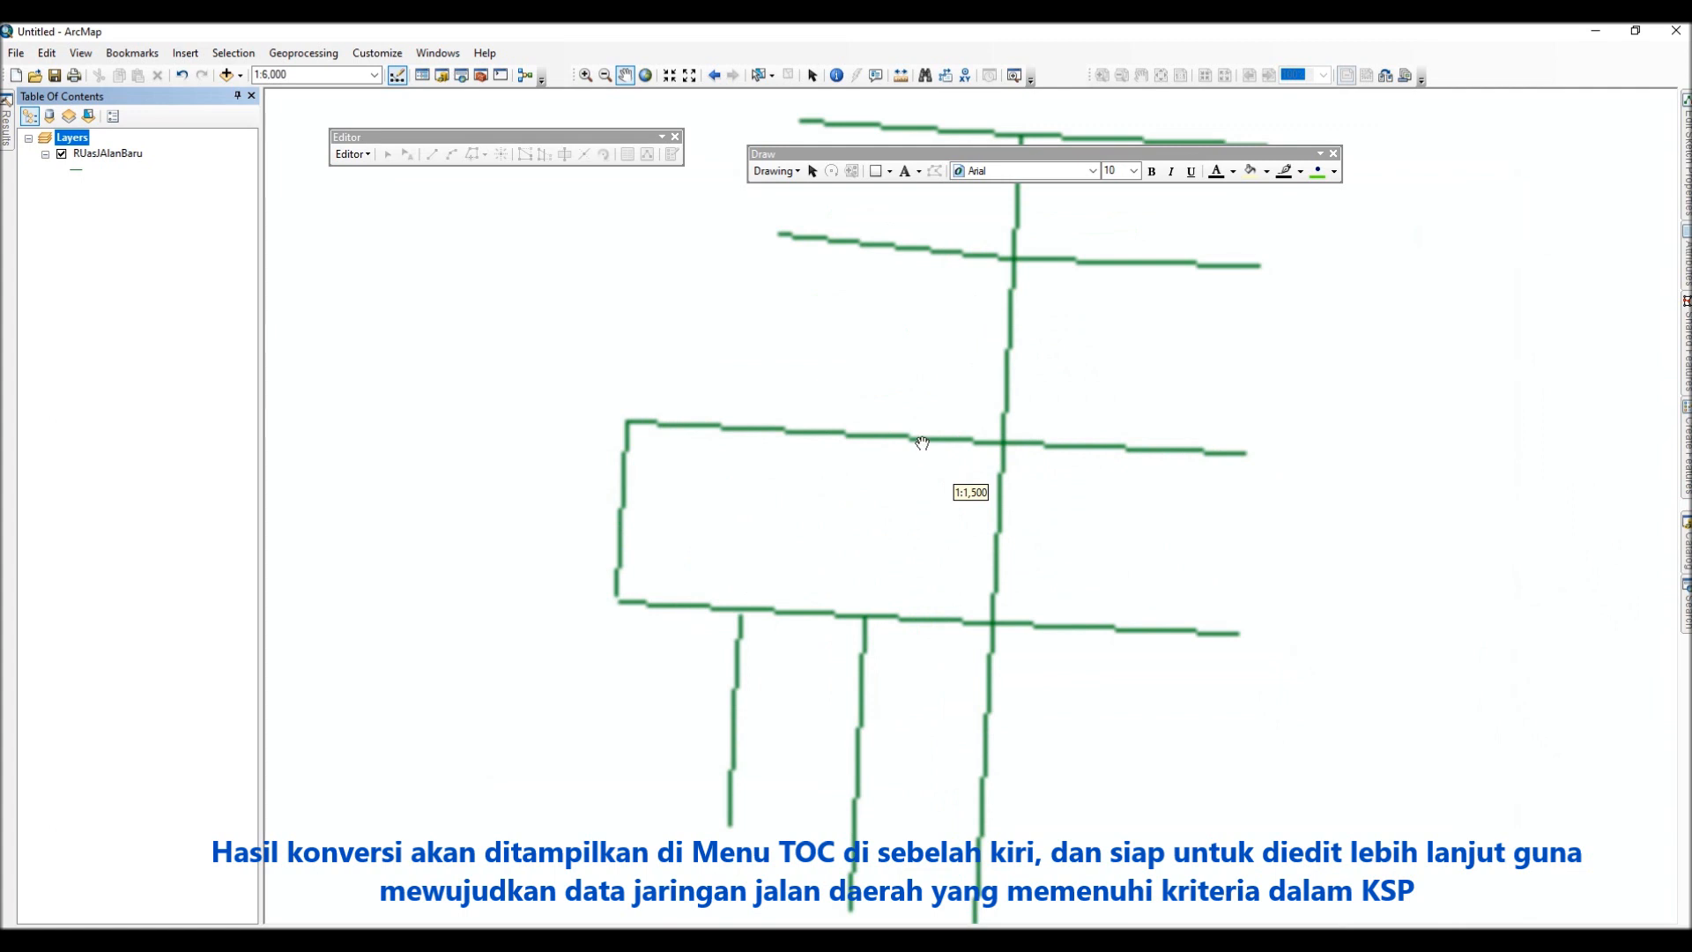
scroll(943, 481, up, 2)
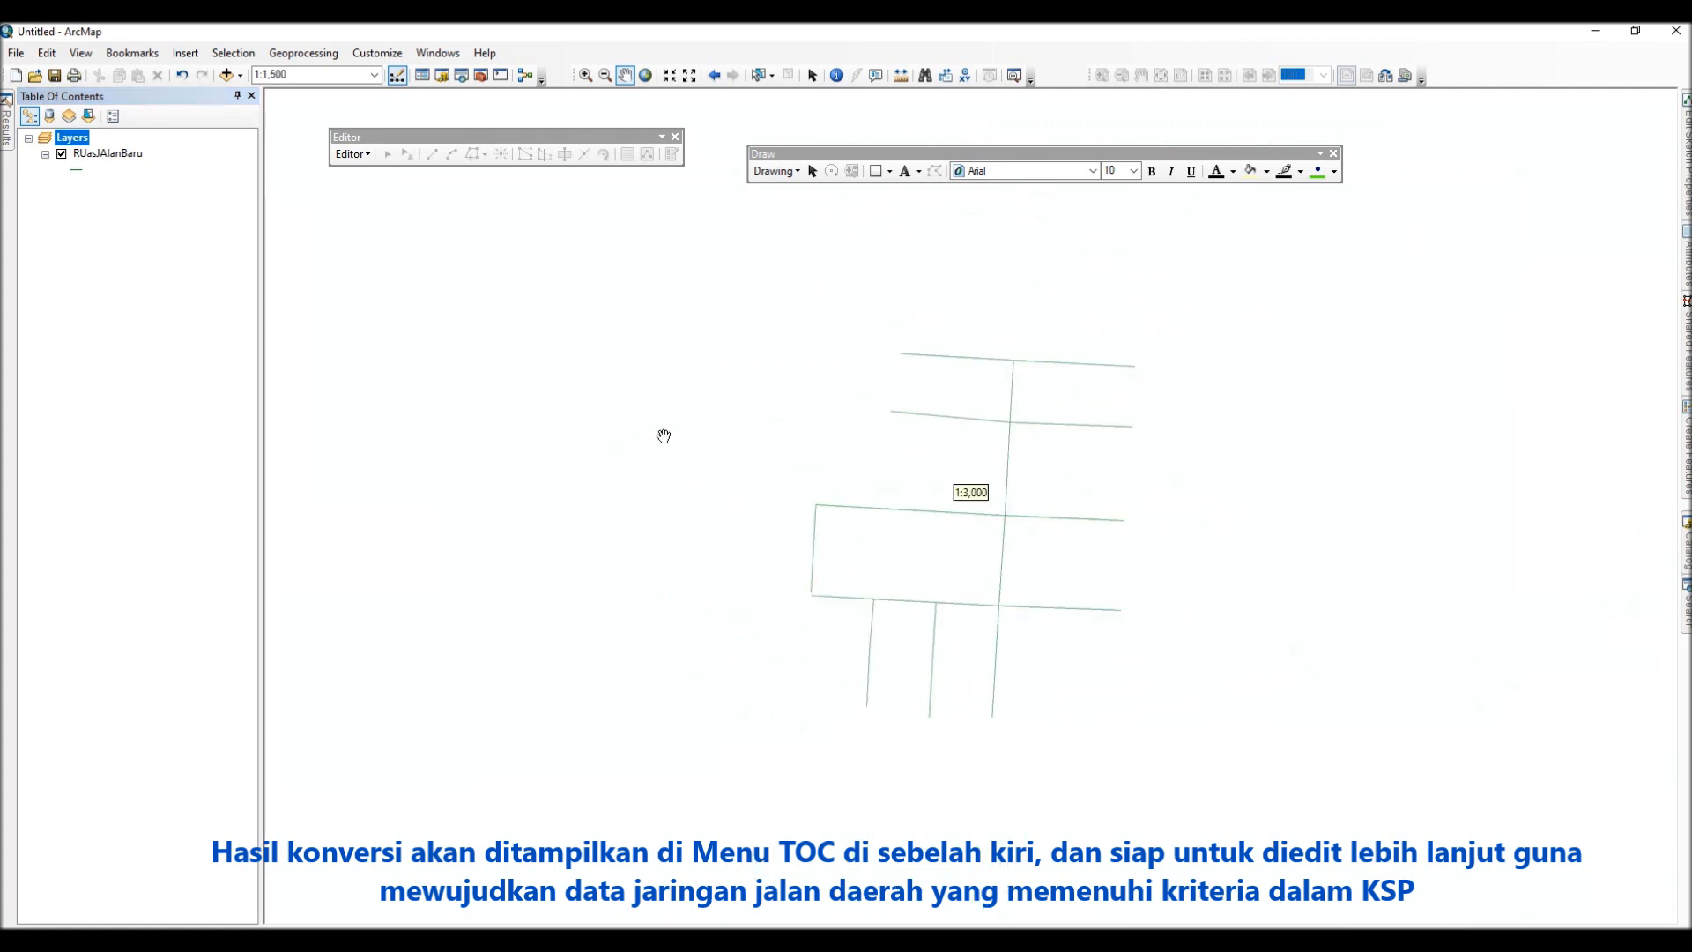
Open the attribute table of the RUasJAlanBaru layer, review the road segment records, and close it.
click(130, 156)
right_click(131, 161)
click(199, 206)
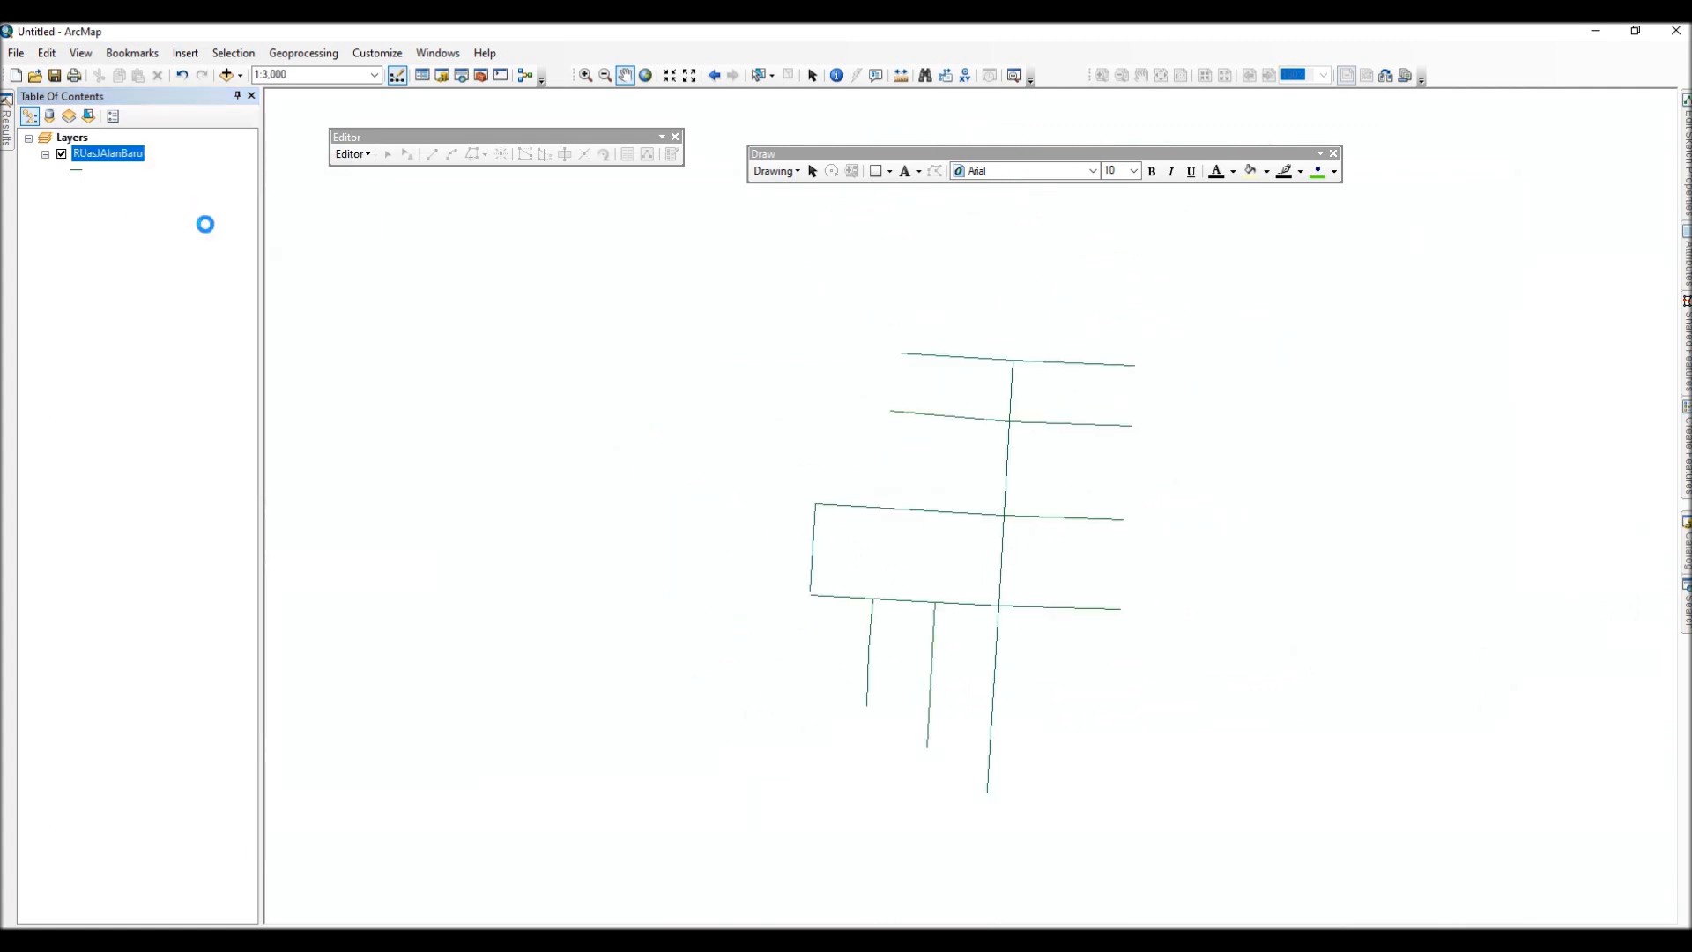
drag(573, 200, 621, 271)
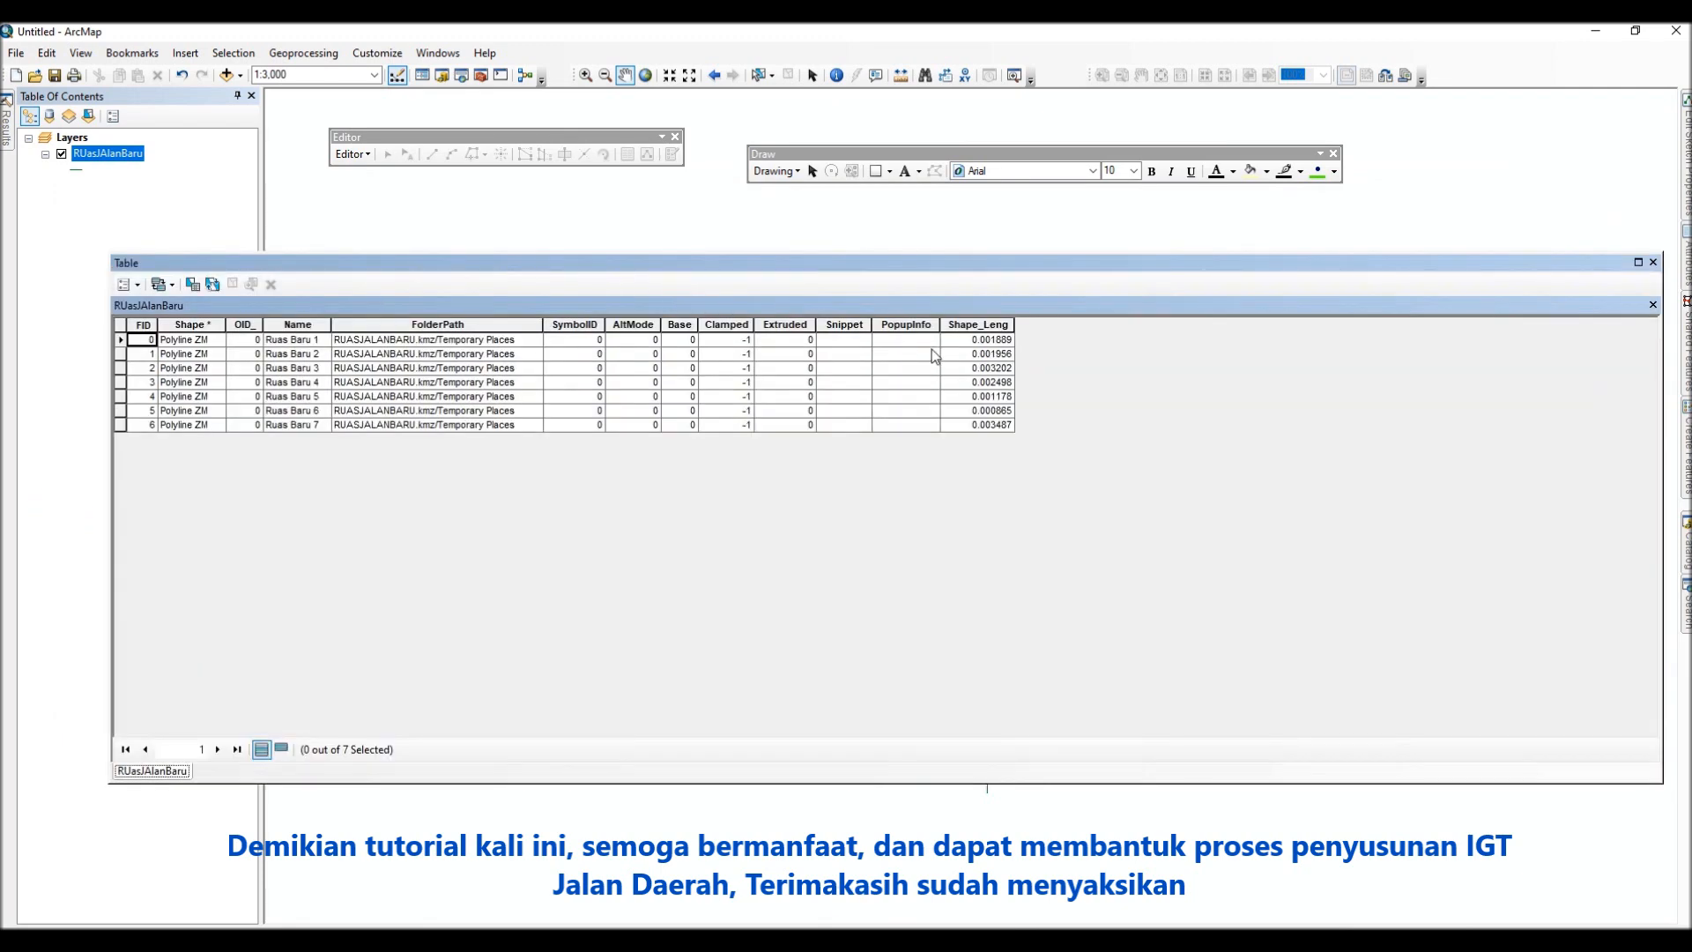
click(1654, 262)
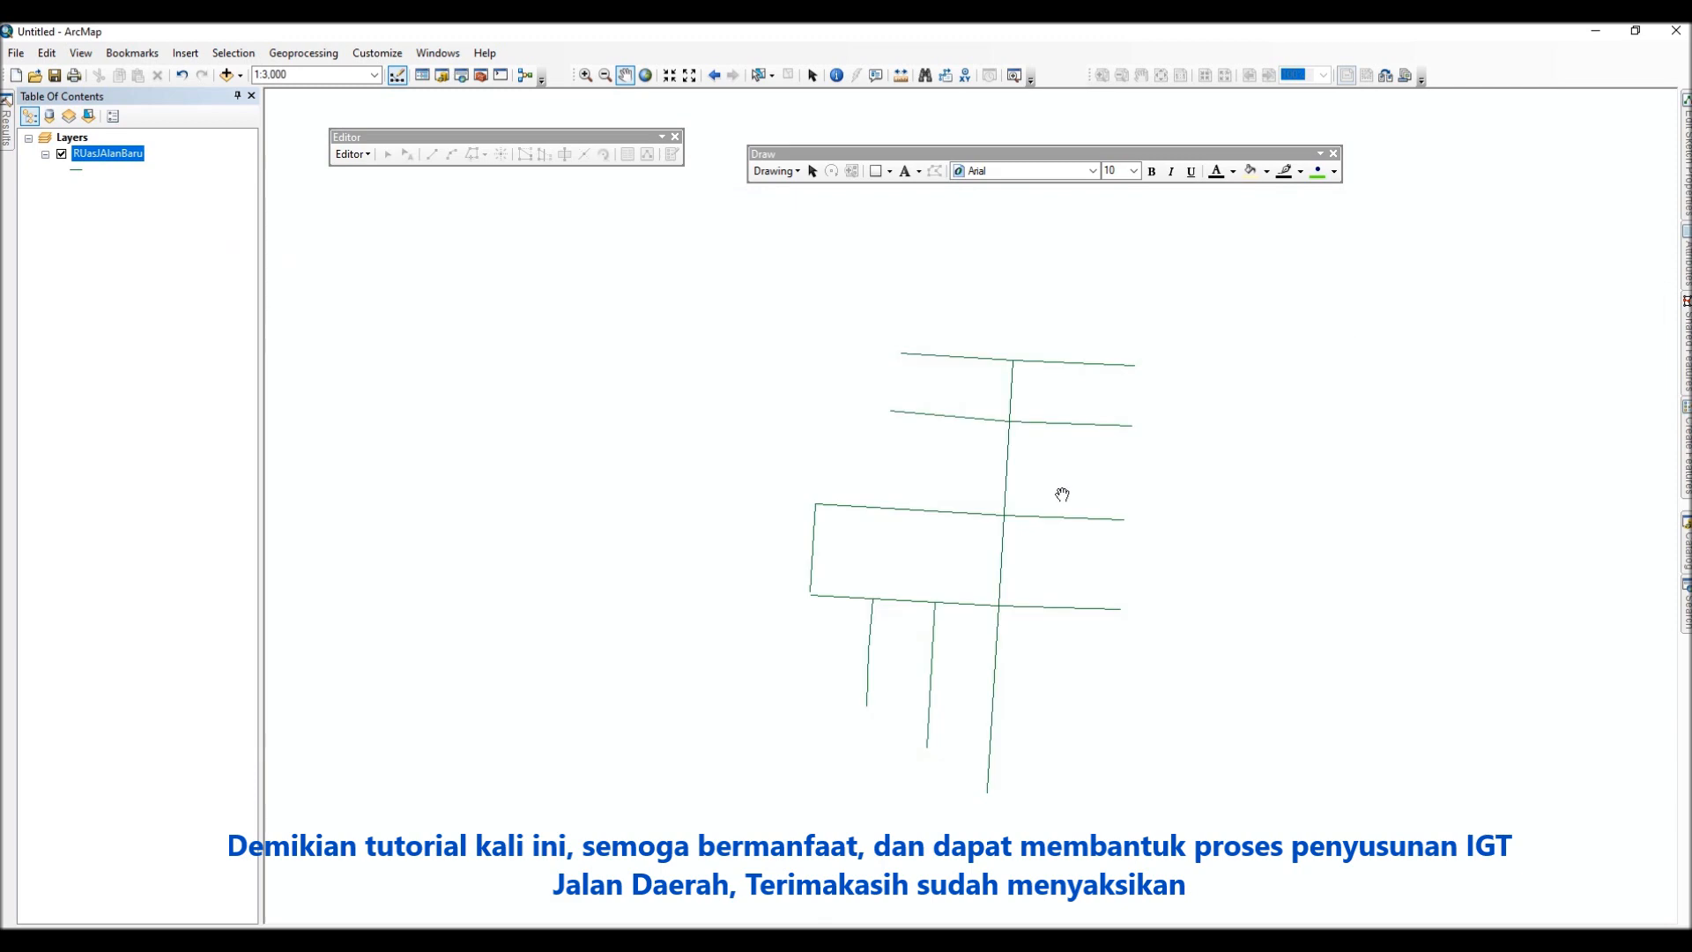